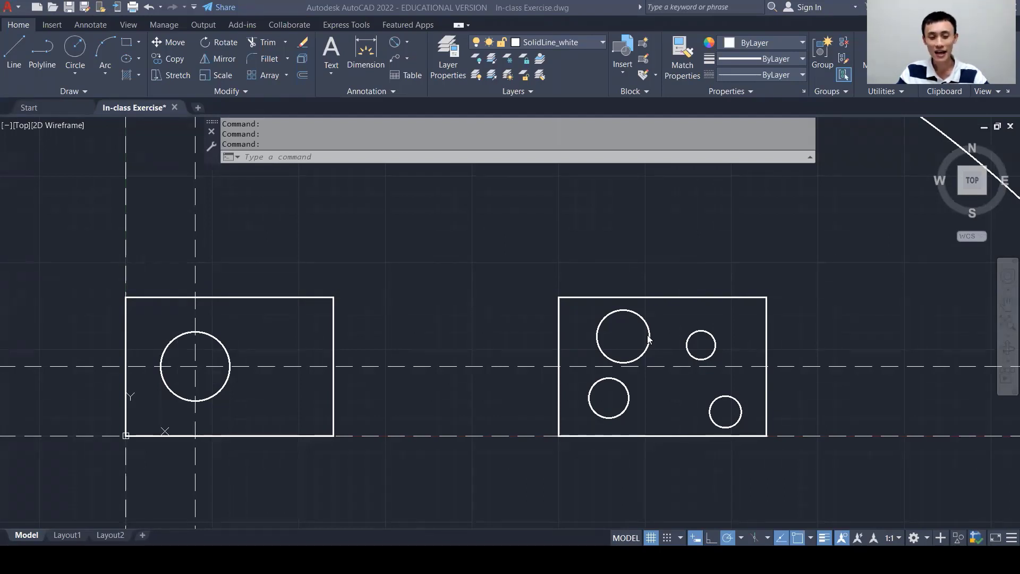
Step: Create a new layer named Dimension in the layer properties
{"action": "left_click", "coordinate": [446, 71]}
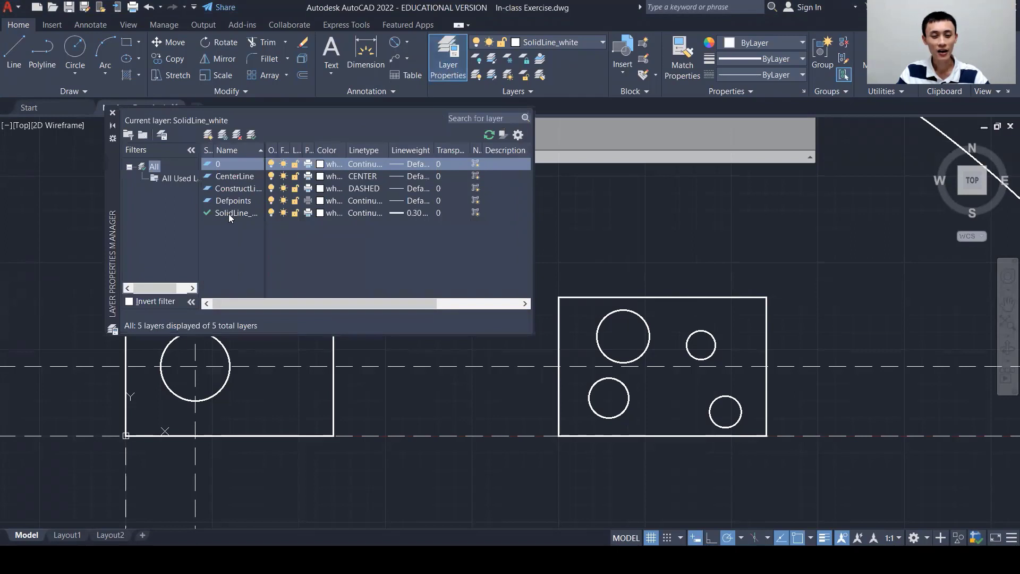
{"action": "left_click", "coordinate": [208, 134]}
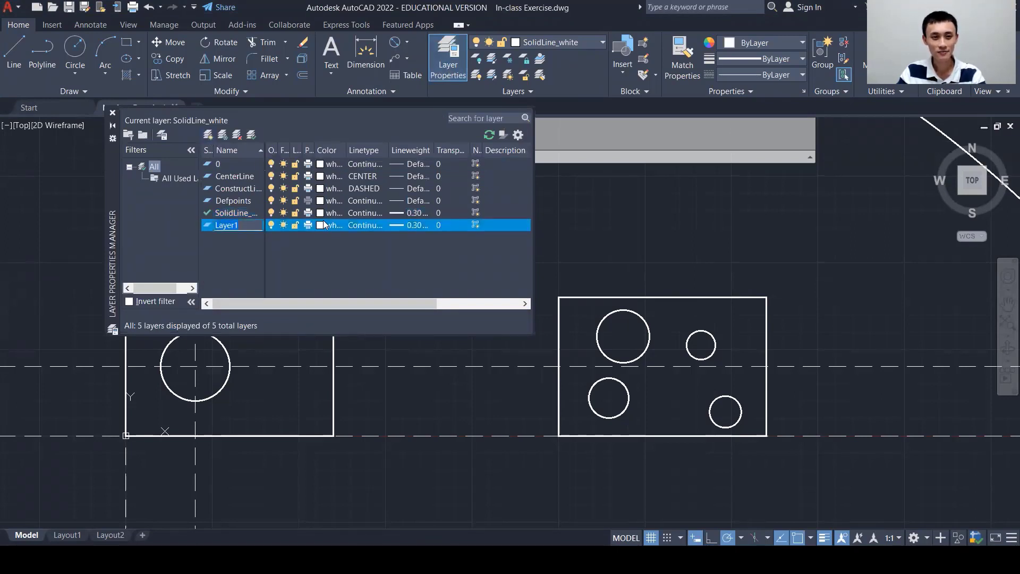
{"action": "type", "text": "Dim"}
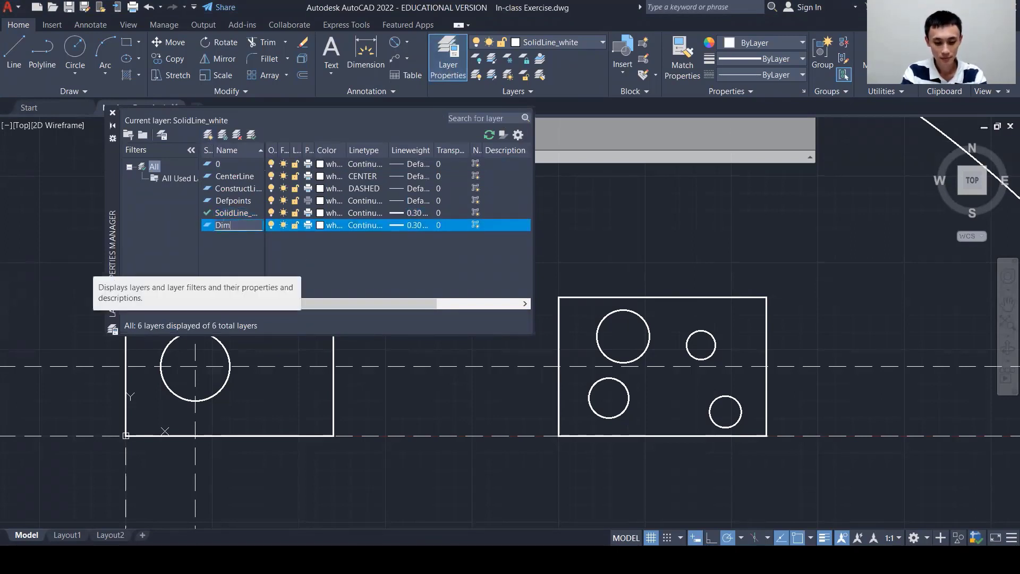
{"action": "type", "text": "ension"}
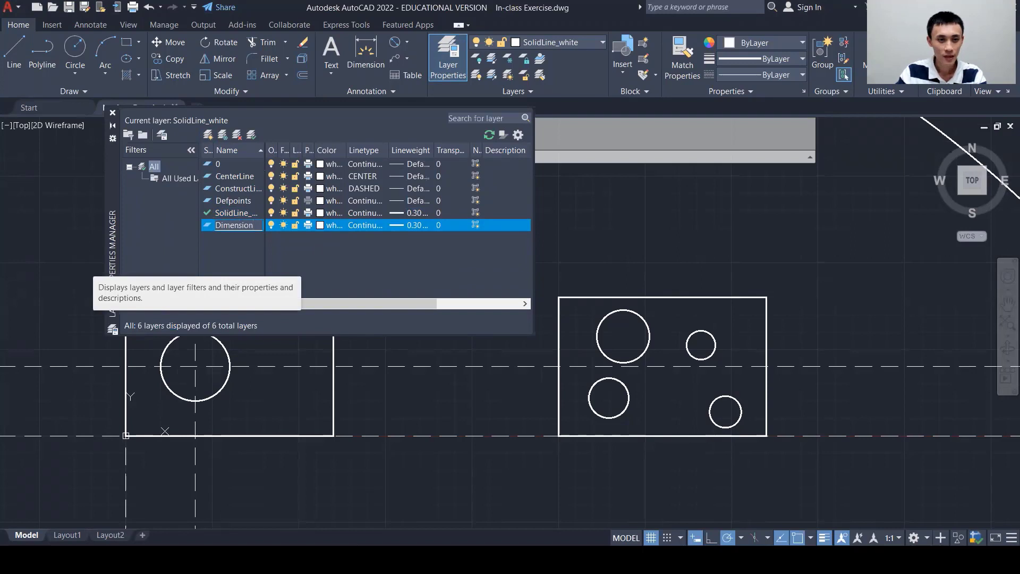
{"action": "key", "text": "Return"}
Step: Set the Dimension layer's color to yellow and make it the current layer
{"action": "left_click", "coordinate": [333, 227]}
{"action": "left_click", "coordinate": [326, 286]}
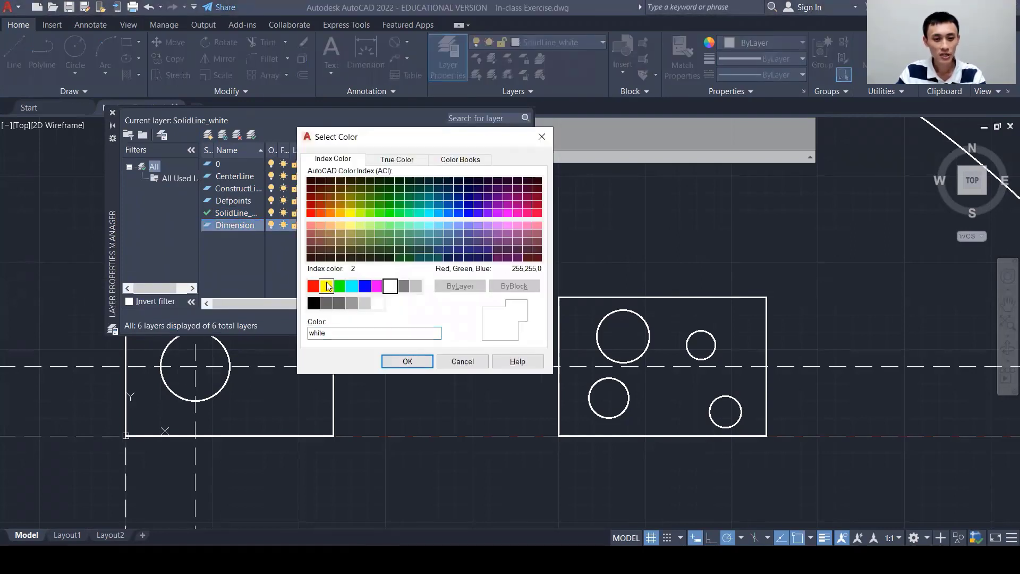
{"action": "left_click", "coordinate": [407, 361]}
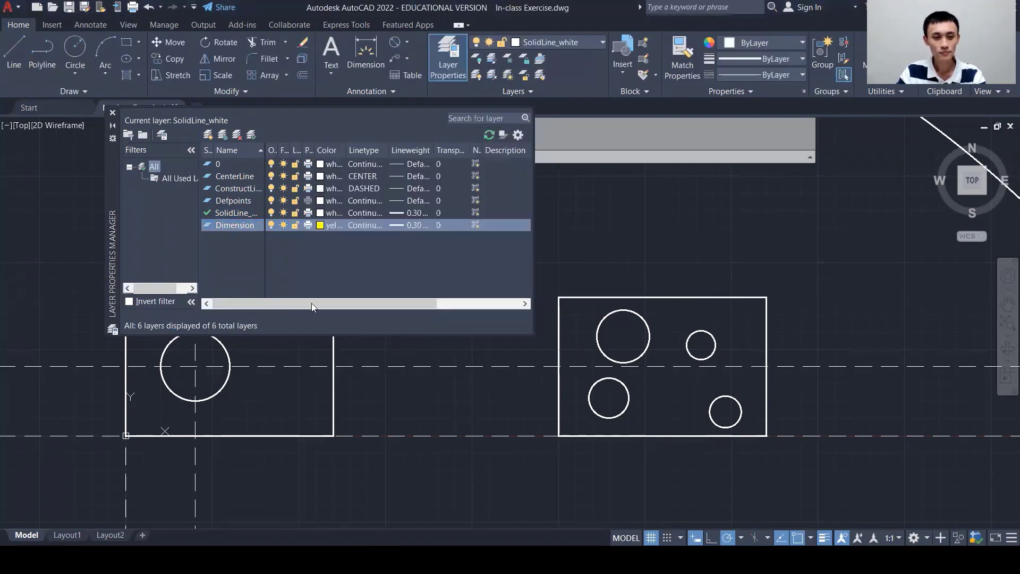
{"action": "left_click", "coordinate": [113, 112]}
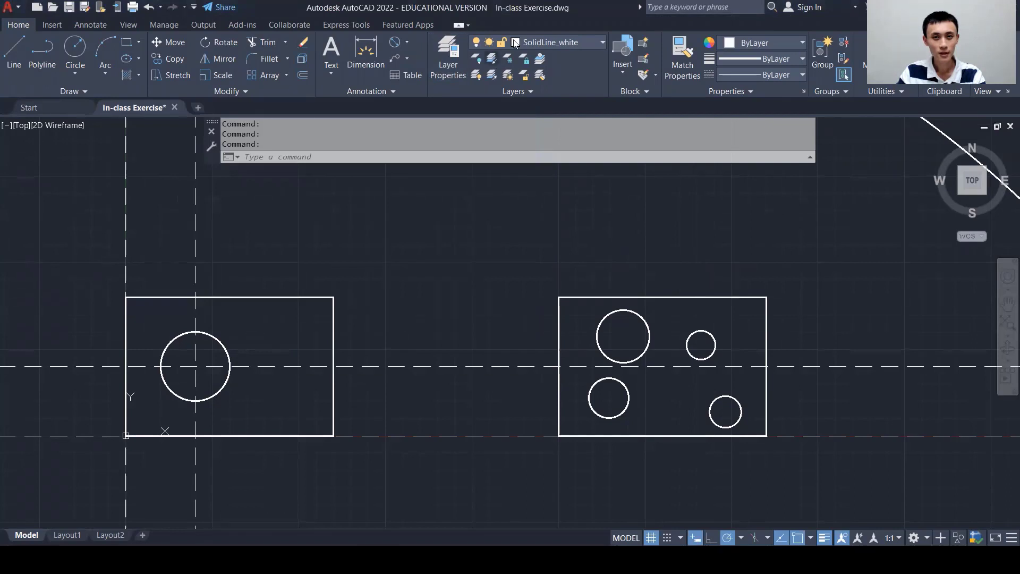
{"action": "left_click", "coordinate": [602, 42]}
{"action": "left_click", "coordinate": [543, 122]}
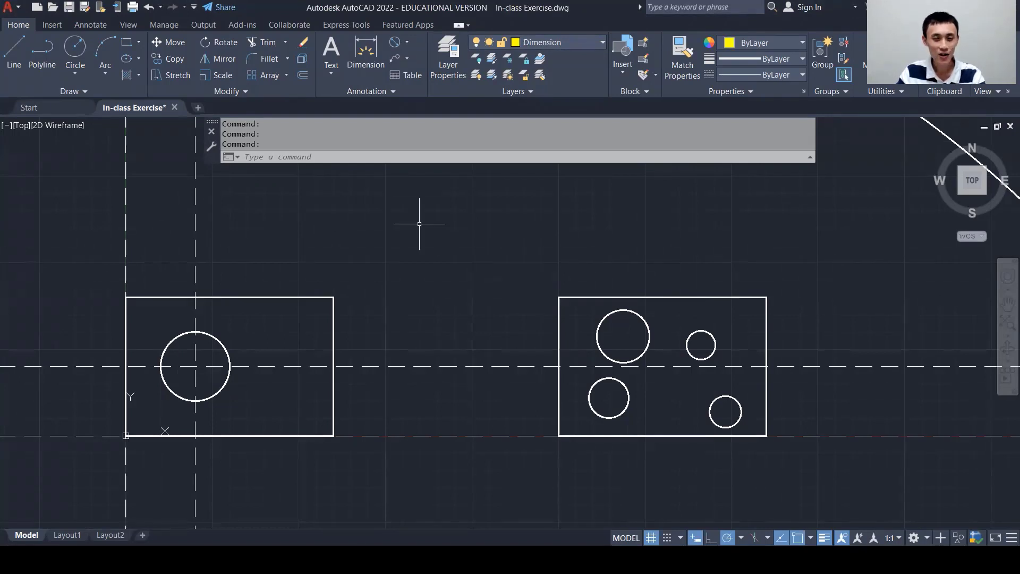
Step: Create a new dimension style named Mechanical, based on Standard and used for all dimensions
{"action": "left_click", "coordinate": [373, 92]}
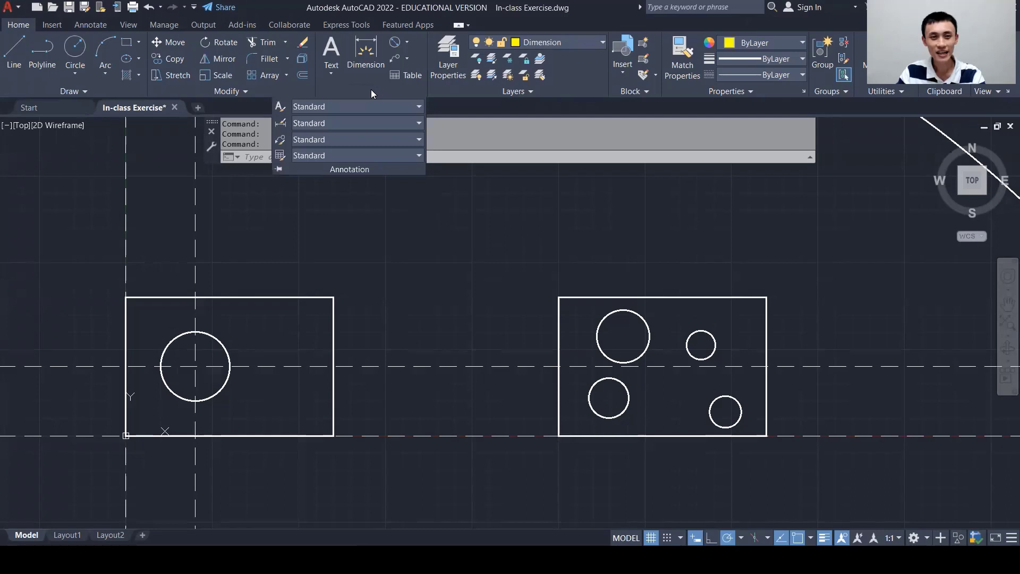
{"action": "left_click", "coordinate": [280, 126]}
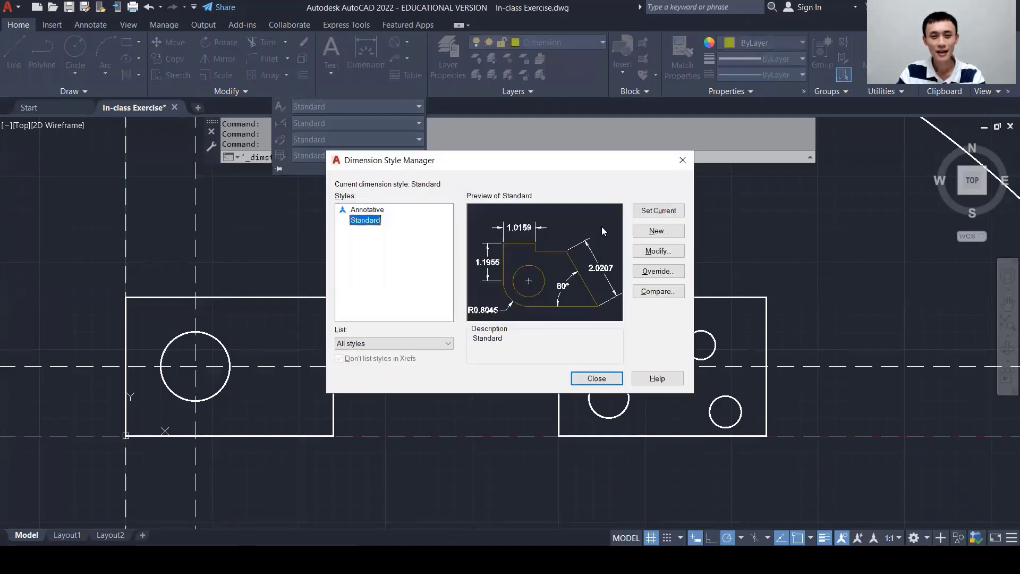
{"action": "left_click", "coordinate": [652, 232]}
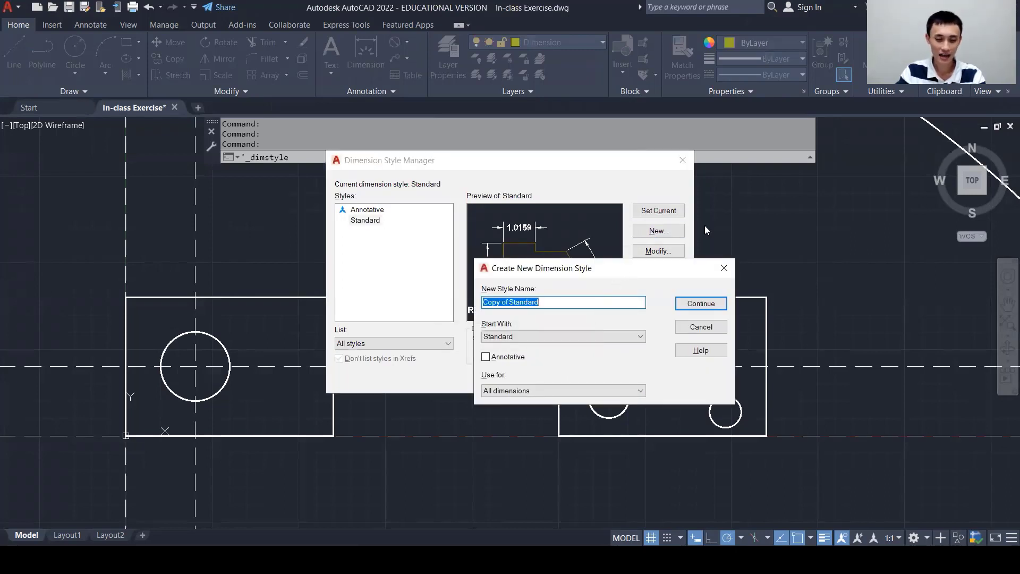
{"action": "type", "text": "Mechanical"}
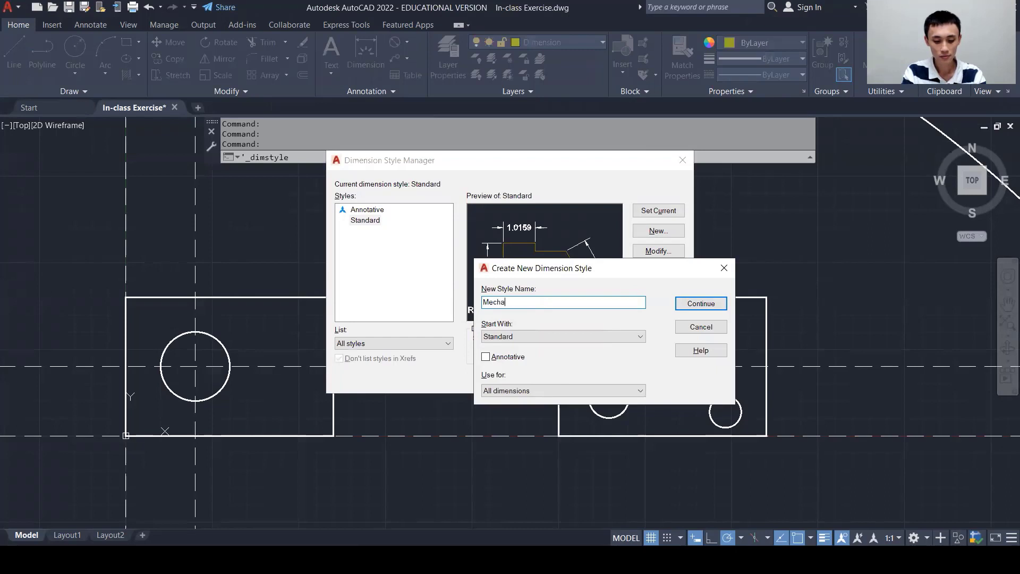
{"action": "left_click", "coordinate": [690, 303]}
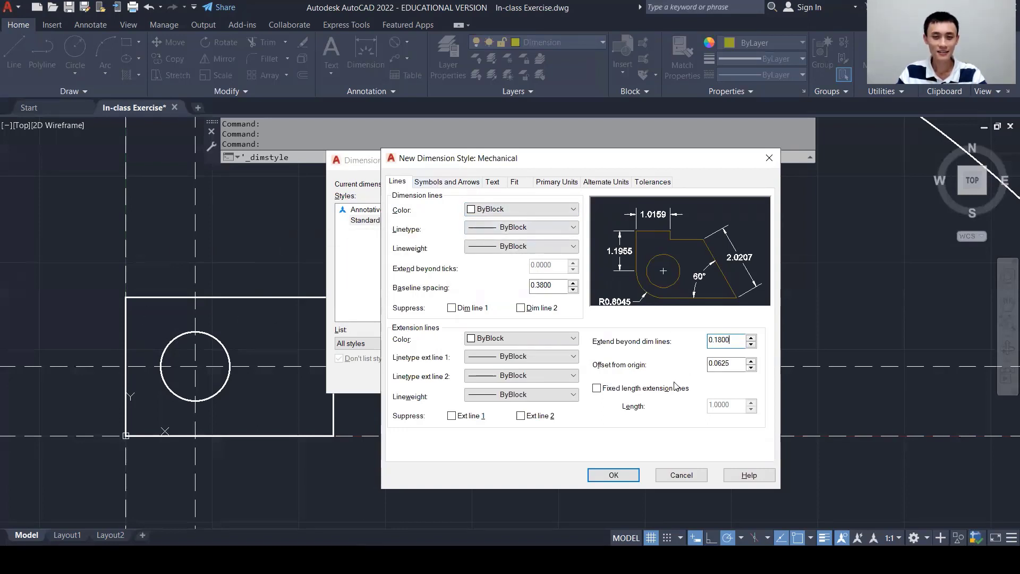
Step: Set the Mechanical style's arrow size to 0.4
{"action": "left_click", "coordinate": [437, 182]}
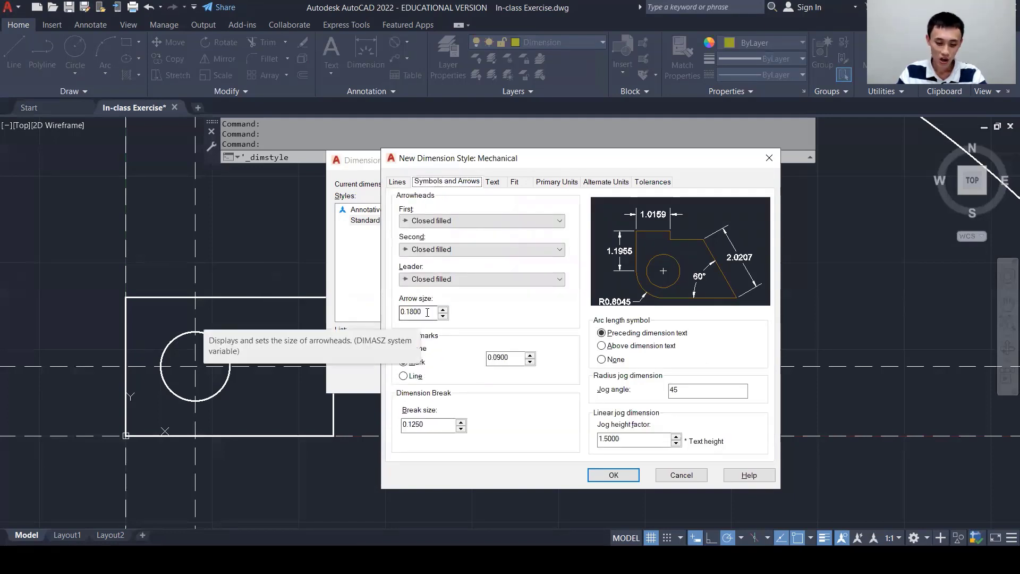
{"action": "left_click_drag", "start_coordinate": [427, 312], "coordinate": [362, 310]}
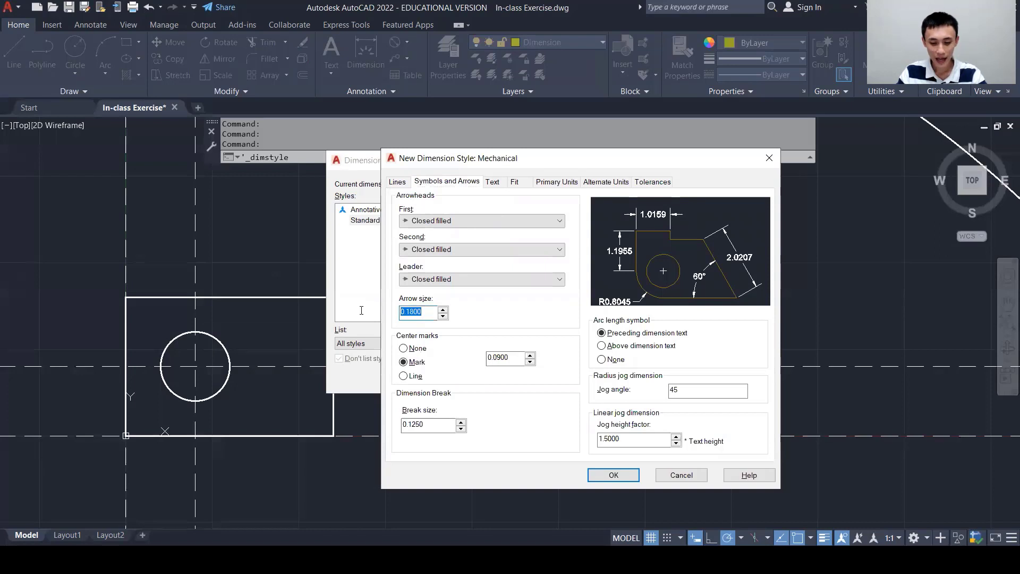
{"action": "type", "text": "0.4"}
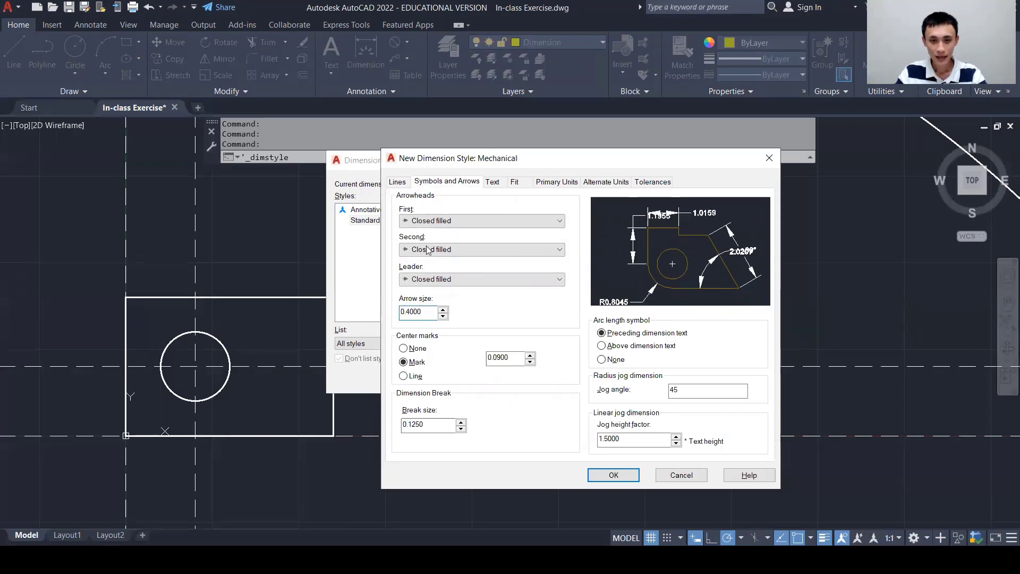
Step: Set the Mechanical style's text height to 0.3 and its text offset from the dimension line to 0.2
{"action": "left_click", "coordinate": [492, 183]}
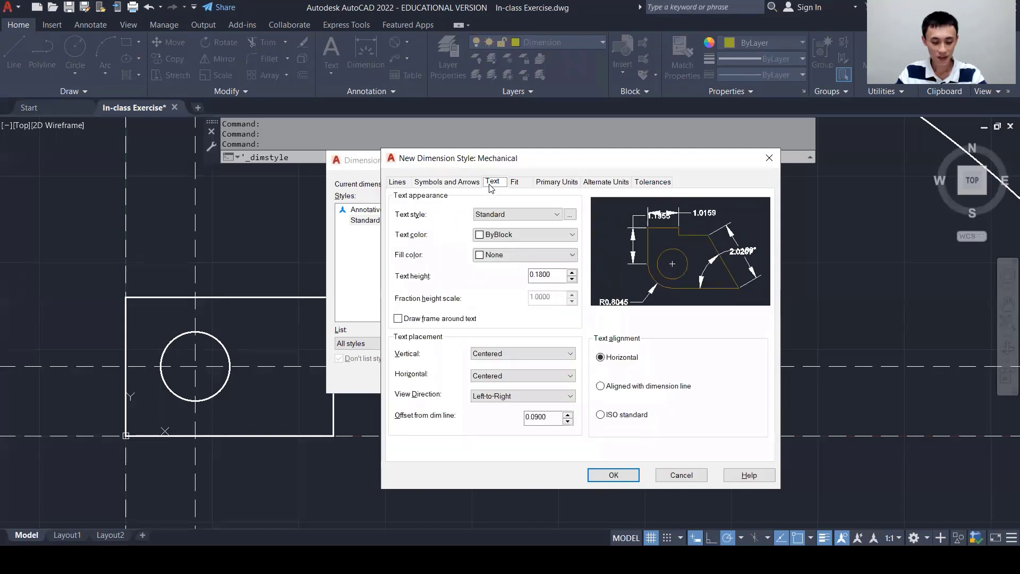
{"action": "left_click", "coordinate": [553, 275]}
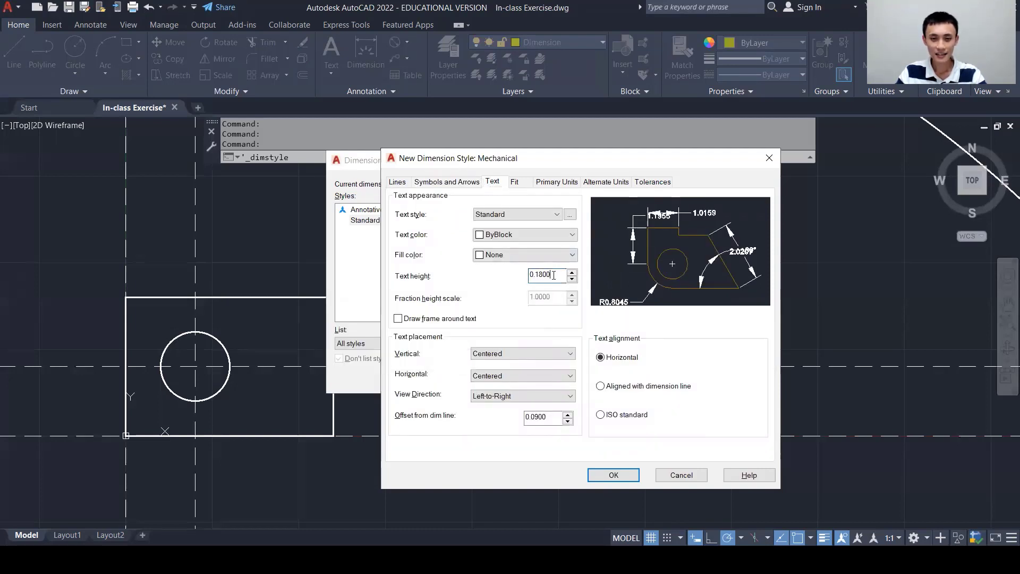
{"action": "left_click_drag", "start_coordinate": [554, 275], "coordinate": [519, 271]}
{"action": "type", "text": "0.3"}
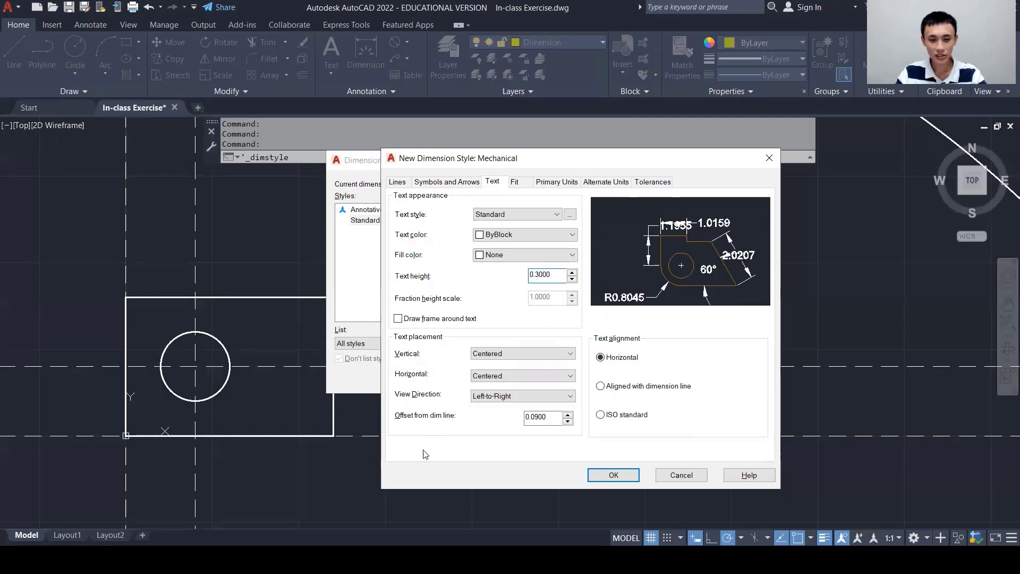
{"action": "key", "text": "Tab"}
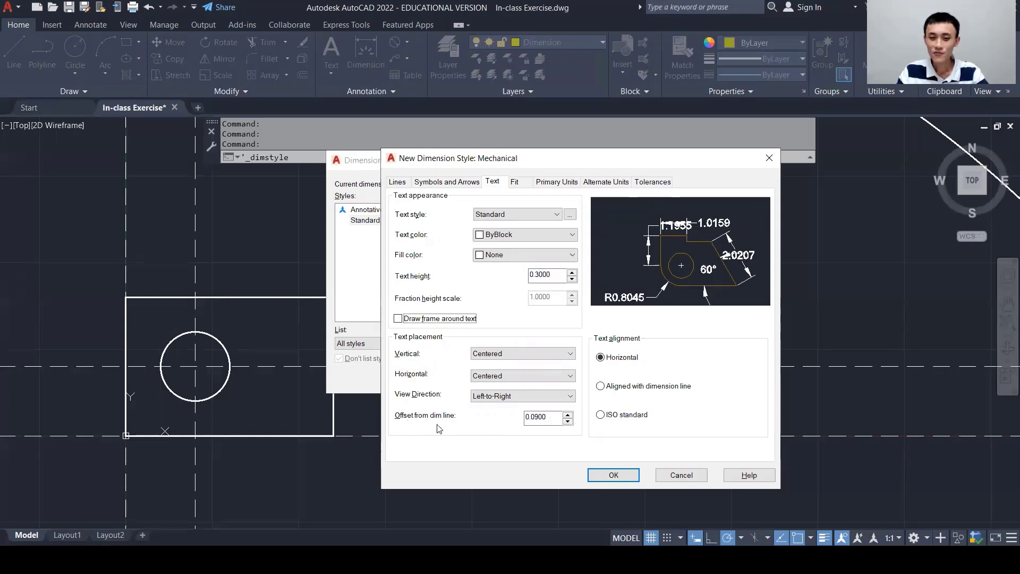
{"action": "left_click_drag", "start_coordinate": [555, 417], "coordinate": [507, 420]}
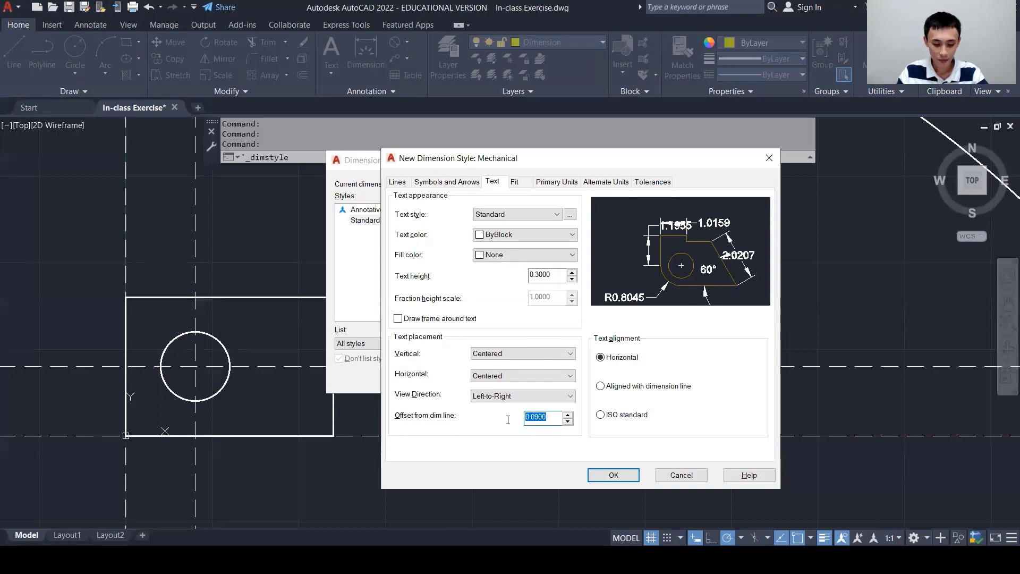
{"action": "type", "text": "0.2"}
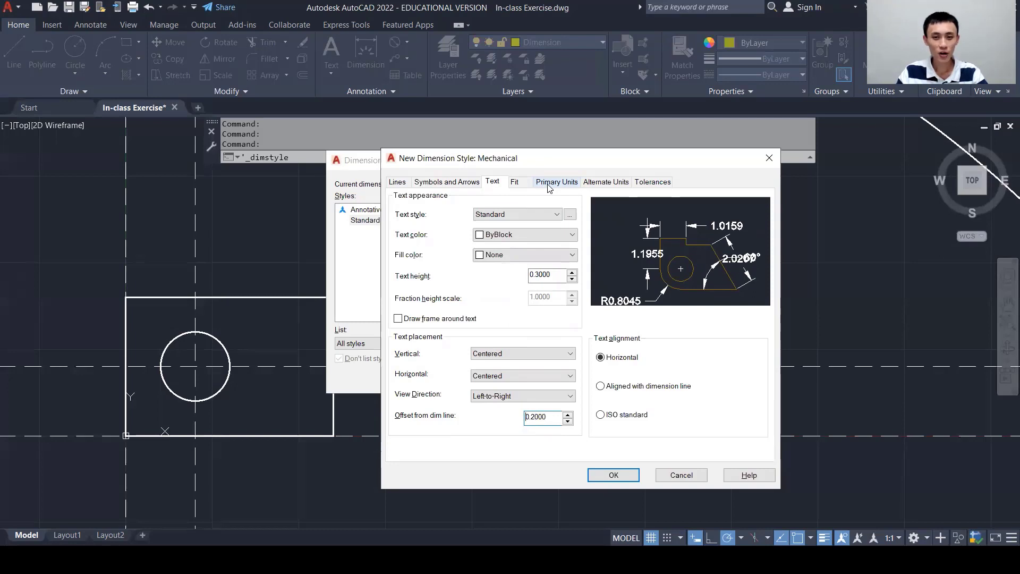
Step: Set the Mechanical style's linear precision to 0.00, save the style and close the Dimension Style Manager
{"action": "left_click", "coordinate": [549, 187]}
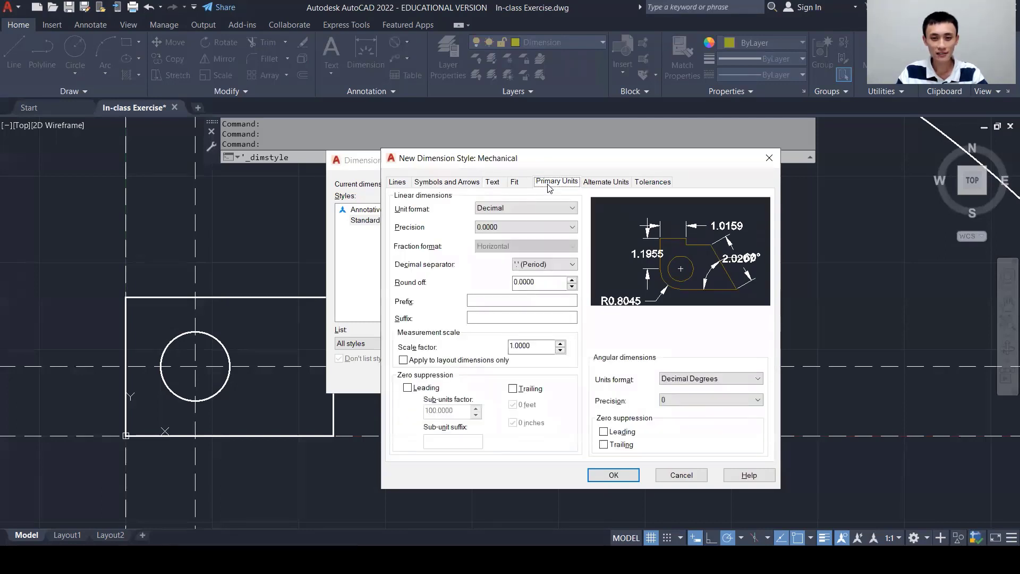
{"action": "left_click", "coordinate": [554, 225]}
{"action": "left_click", "coordinate": [520, 257]}
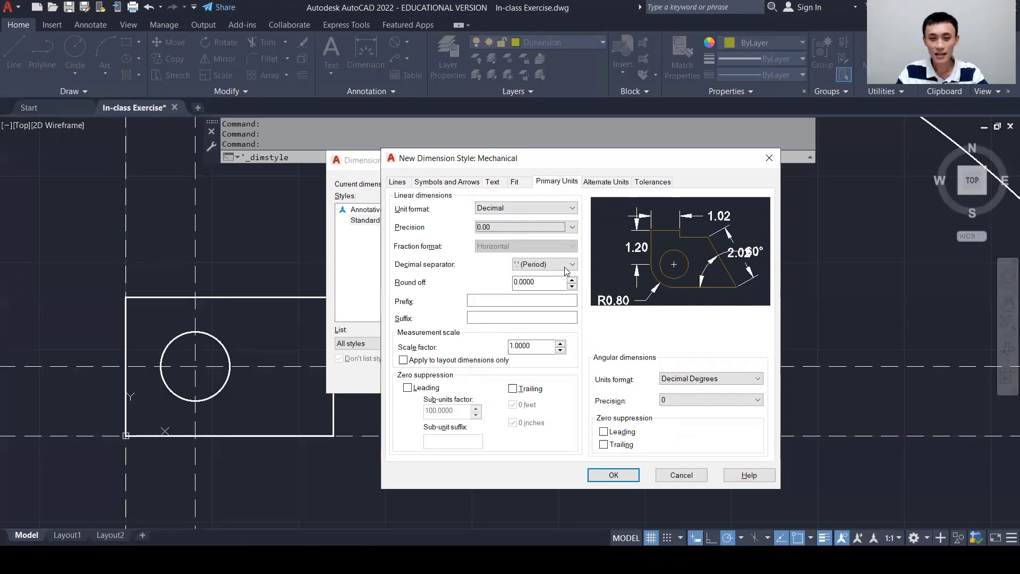
{"action": "left_click", "coordinate": [613, 475]}
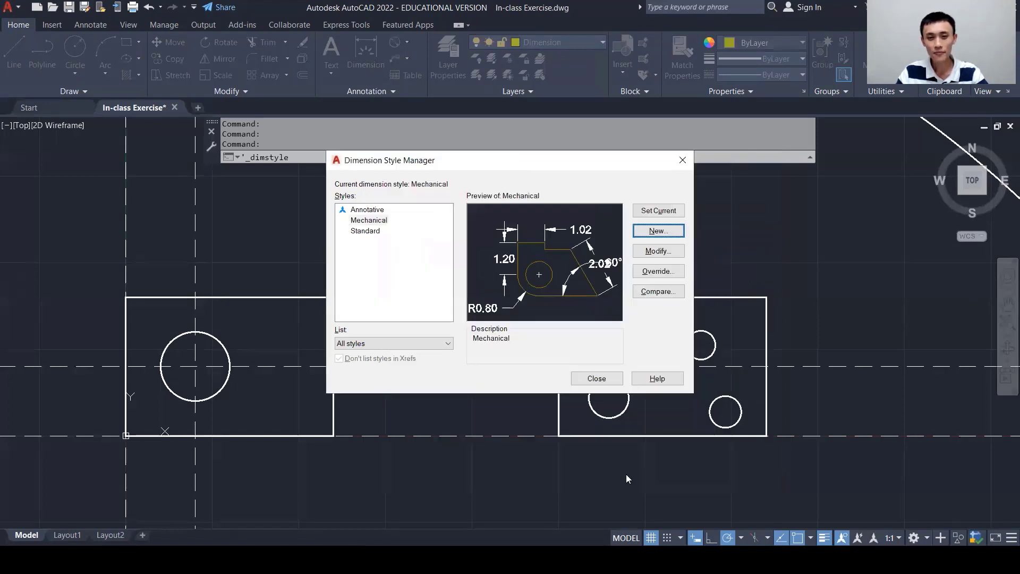
{"action": "left_click", "coordinate": [596, 378]}
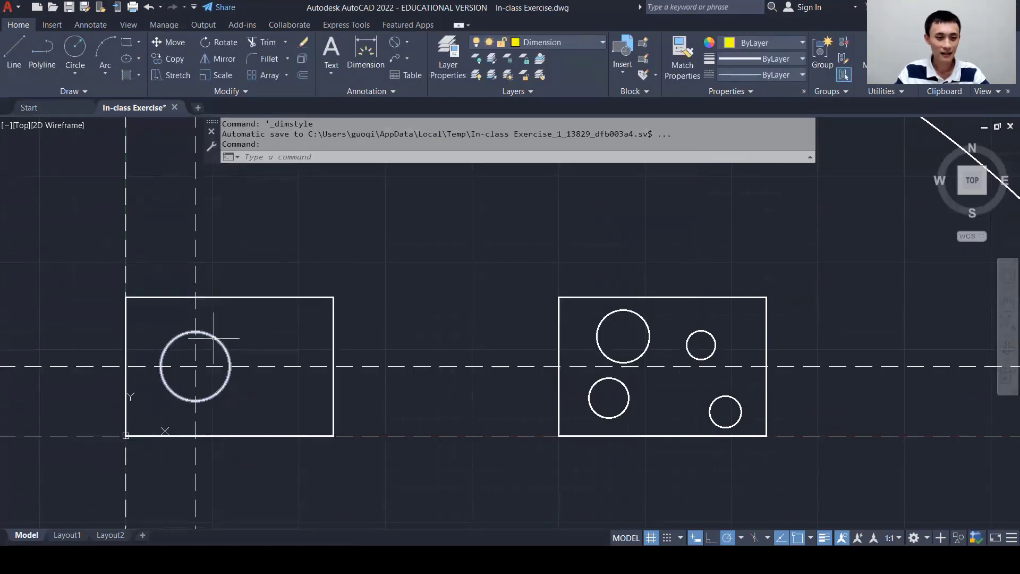
Step: Add a diameter dimension to the circle in the single-circle rectangle, placing its text outside the rectangle to the upper left
{"action": "middle_click_drag", "start_coordinate": [380, 255], "coordinate": [569, 221]}
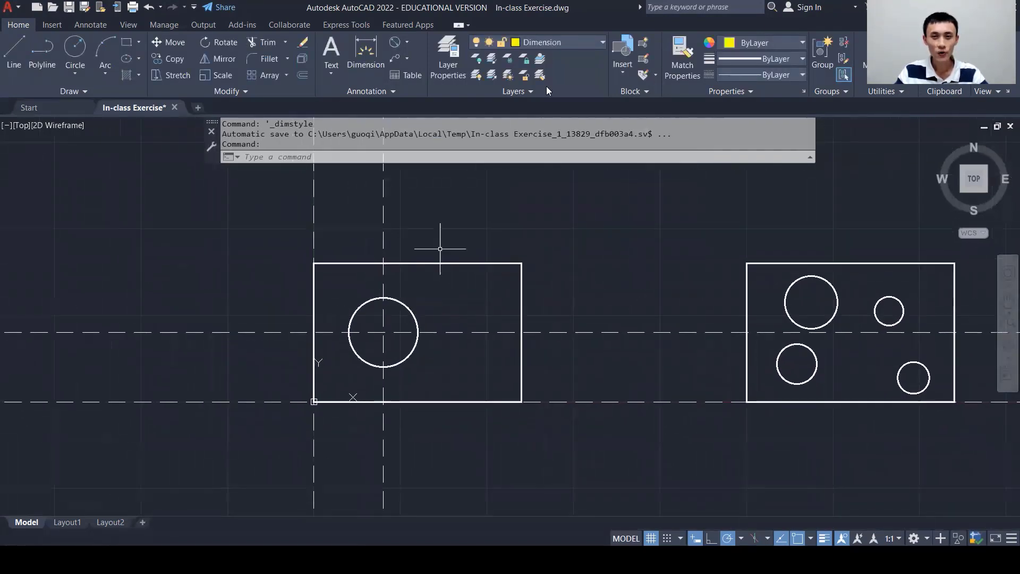
{"action": "left_click", "coordinate": [406, 43]}
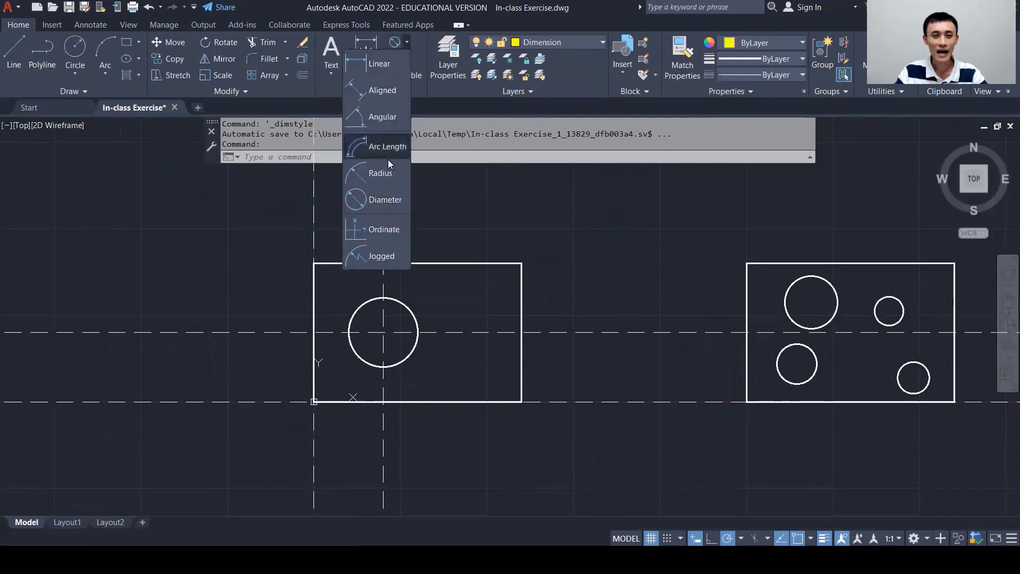
{"action": "left_click", "coordinate": [379, 199]}
{"action": "left_click", "coordinate": [358, 308]}
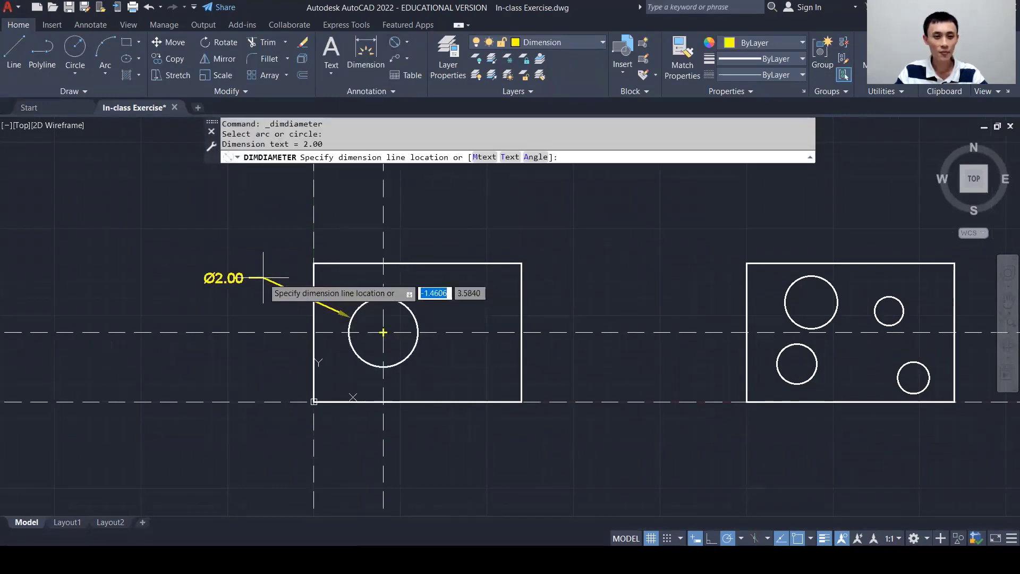
{"action": "left_click", "coordinate": [270, 273]}
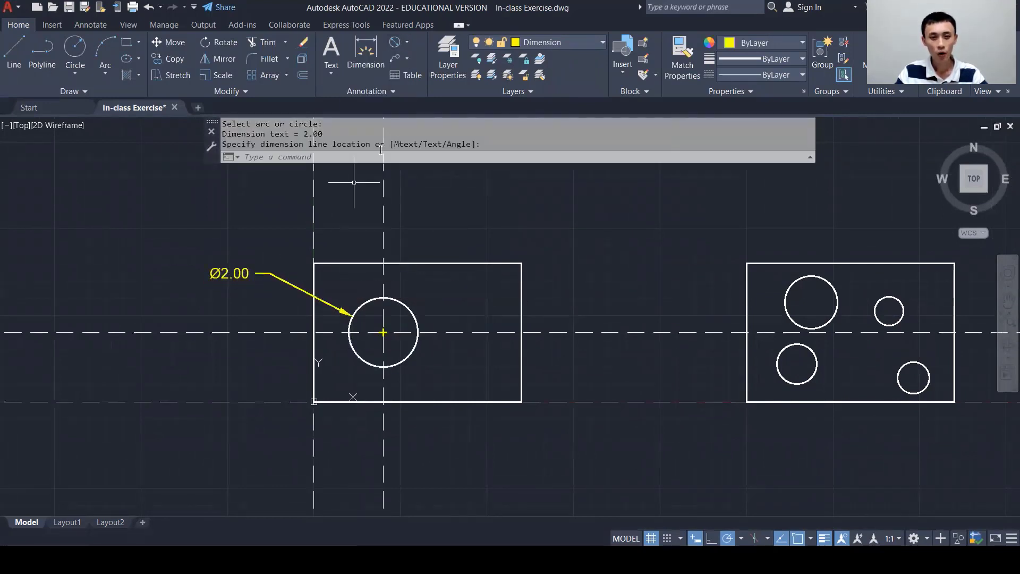
Step: Add a radius dimension to the same circle, placing its text outside the rectangle below the diameter dimension
{"action": "left_click", "coordinate": [406, 42]}
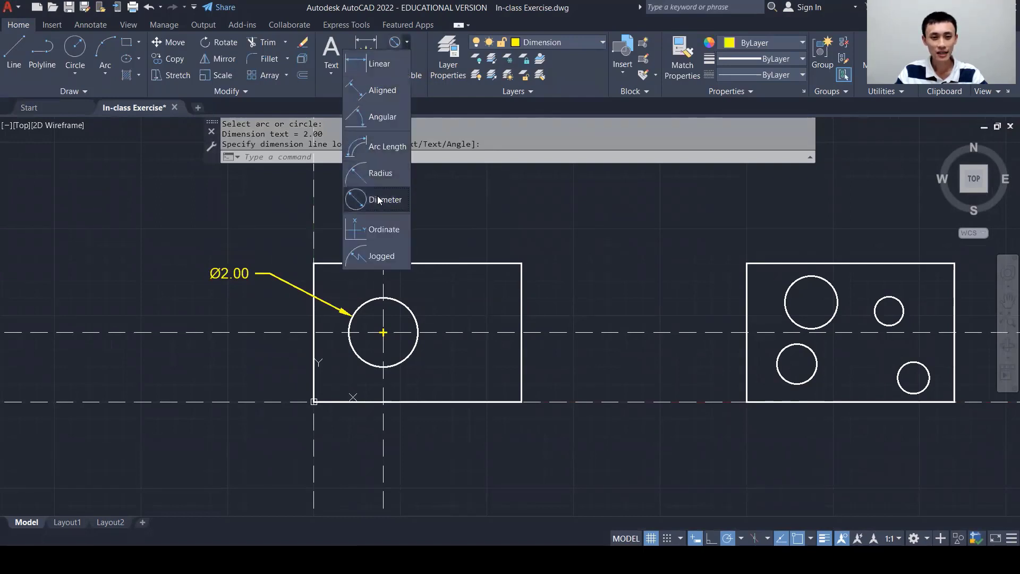
{"action": "left_click", "coordinate": [381, 175]}
{"action": "left_click", "coordinate": [353, 350]}
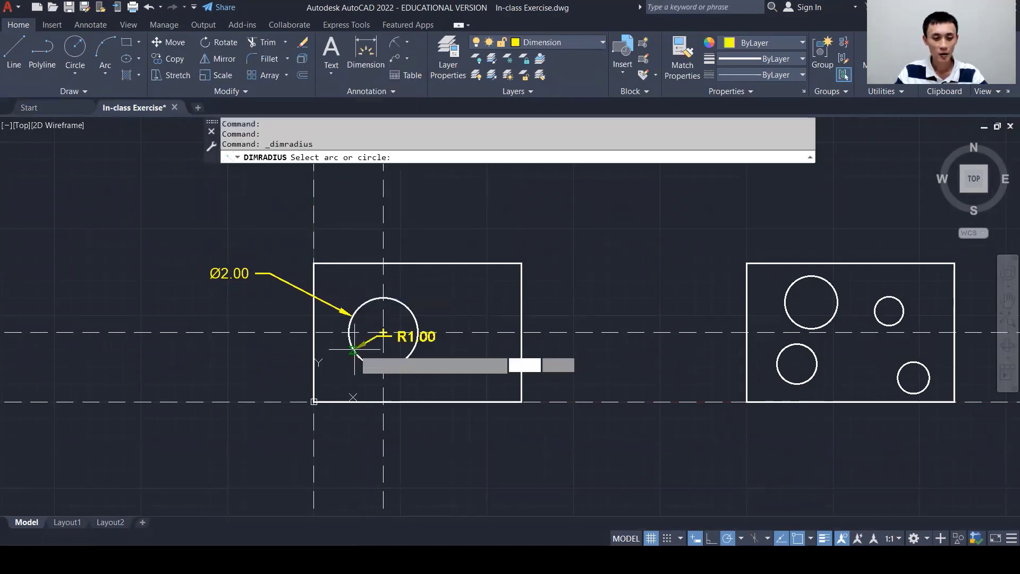
{"action": "left_click", "coordinate": [270, 365]}
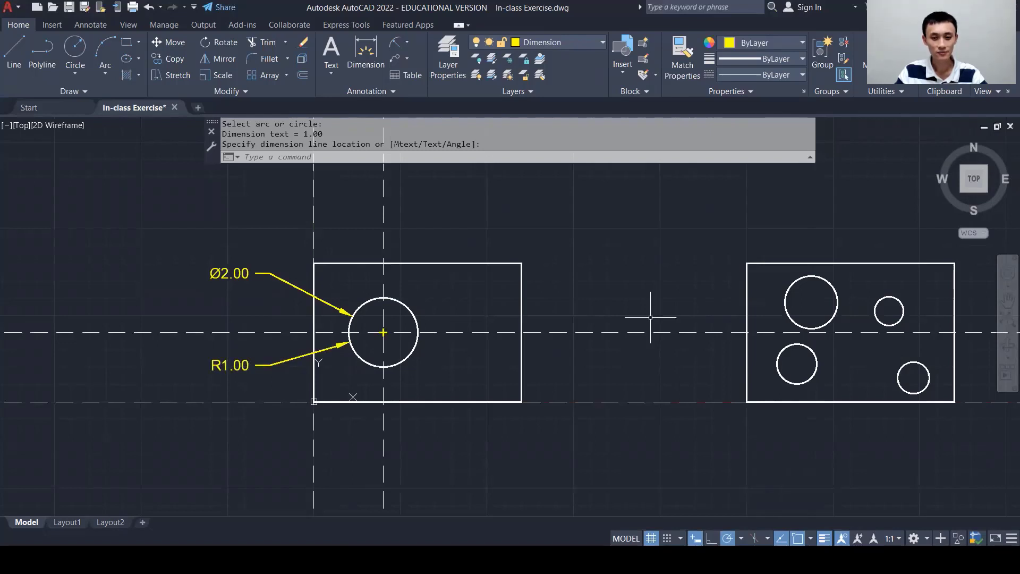
Step: Make CenterLine the current layer and add center marks to all four circles in the four-circle rectangle
{"action": "middle_click_drag", "start_coordinate": [680, 275], "coordinate": [442, 275]}
{"action": "middle_click_drag", "start_coordinate": [582, 237], "coordinate": [541, 280]}
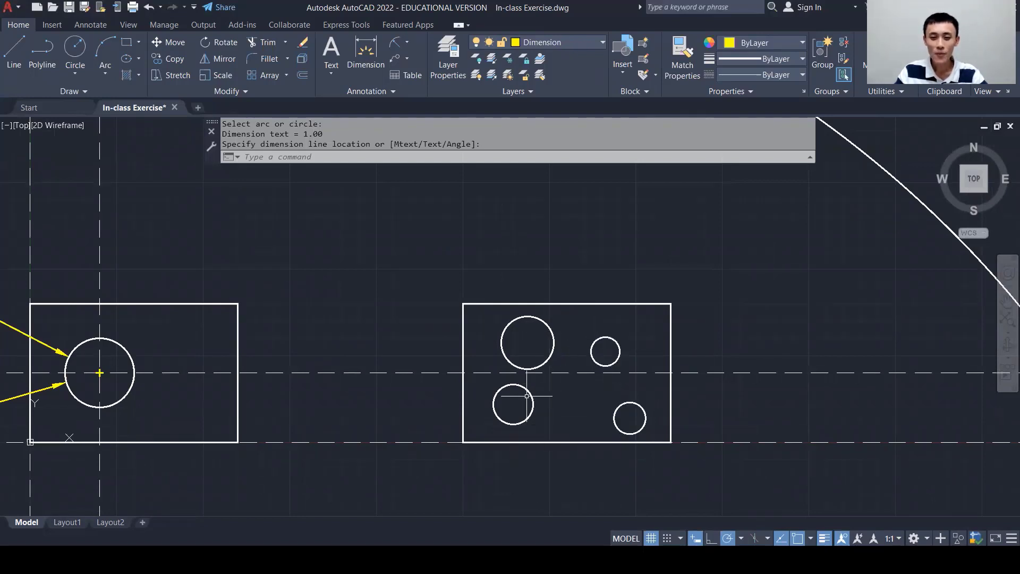
{"action": "left_click", "coordinate": [581, 43]}
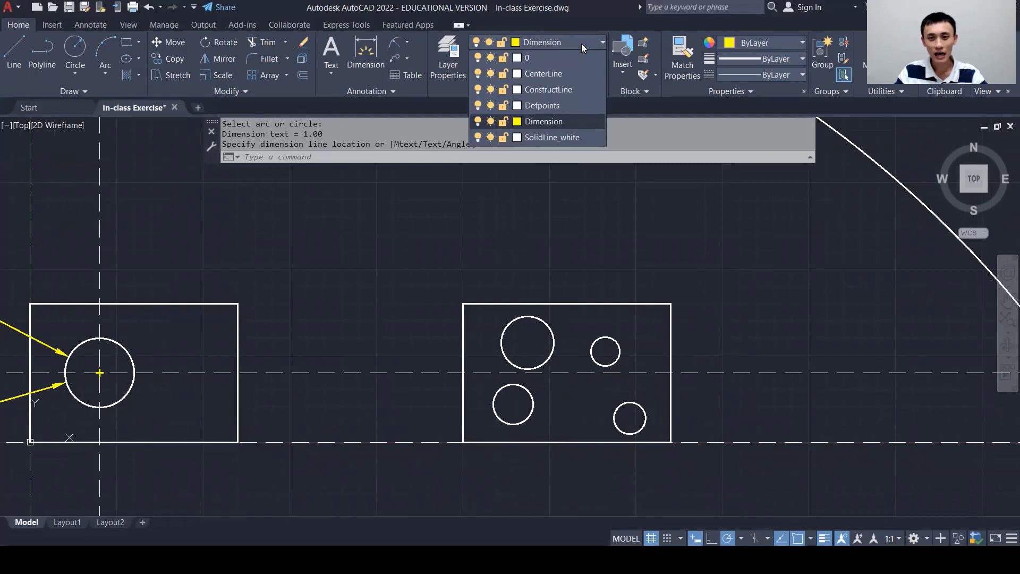
{"action": "left_click", "coordinate": [578, 73]}
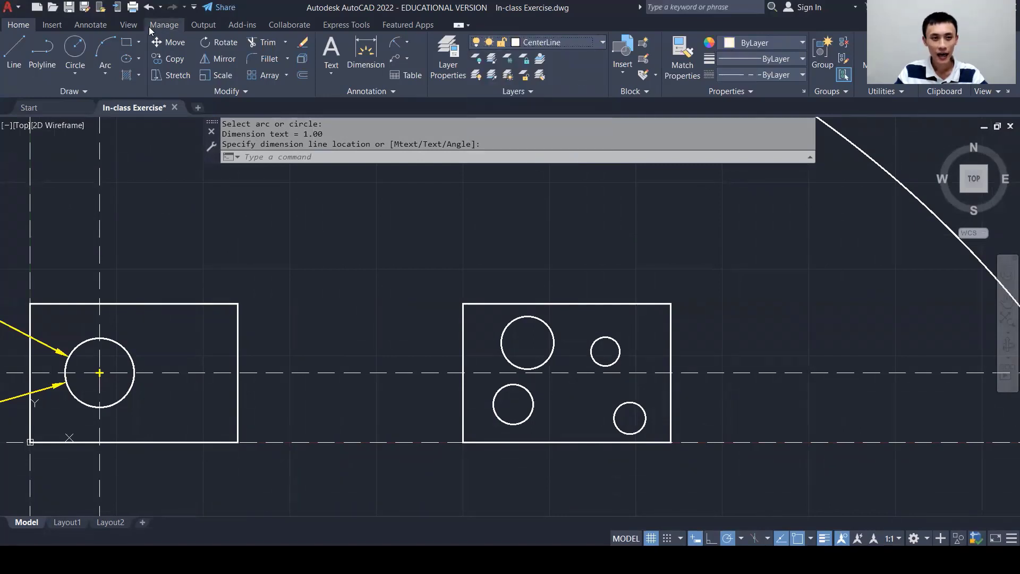
{"action": "left_click", "coordinate": [96, 26]}
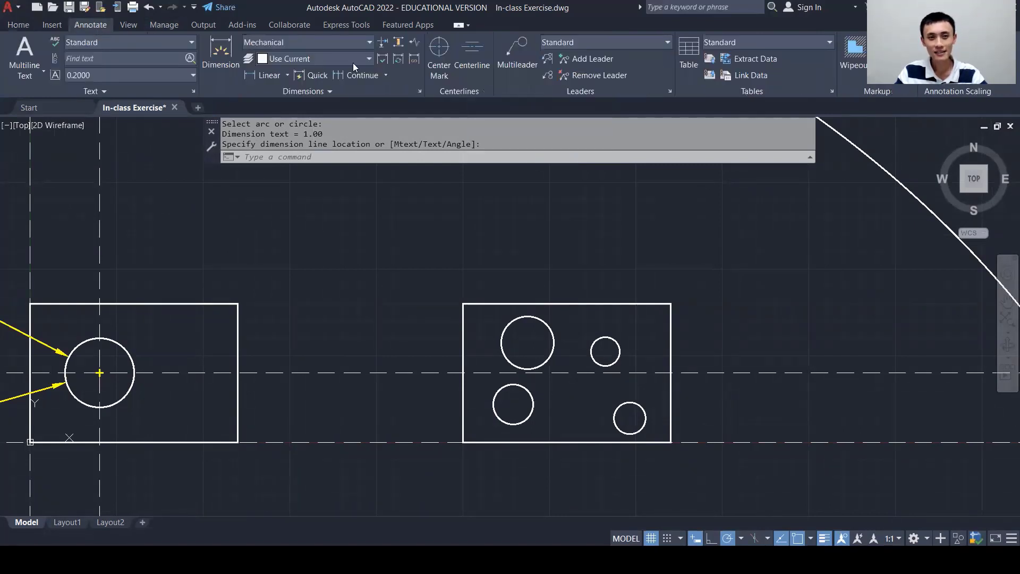
{"action": "left_click", "coordinate": [443, 71]}
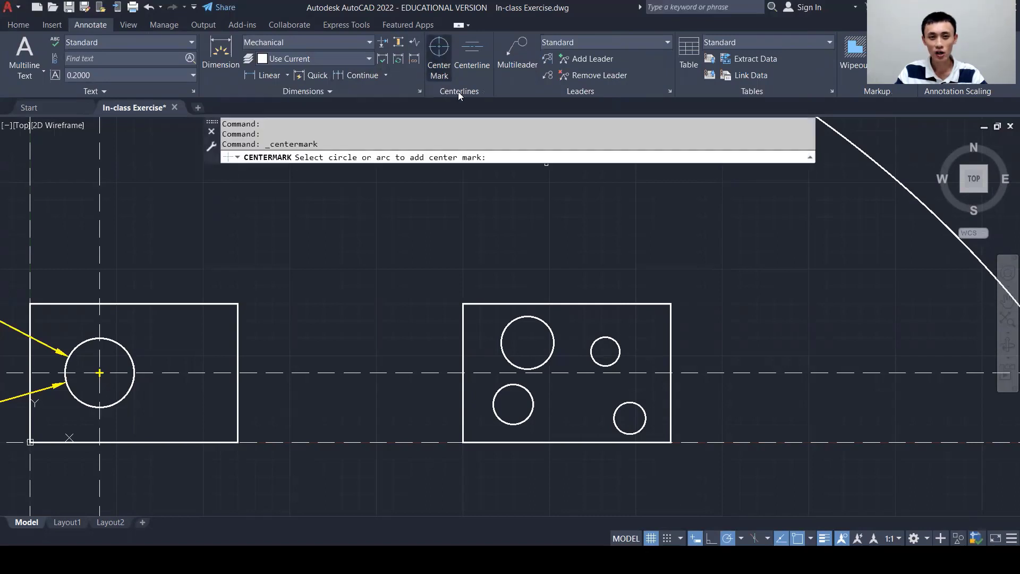
{"action": "left_click", "coordinate": [553, 341]}
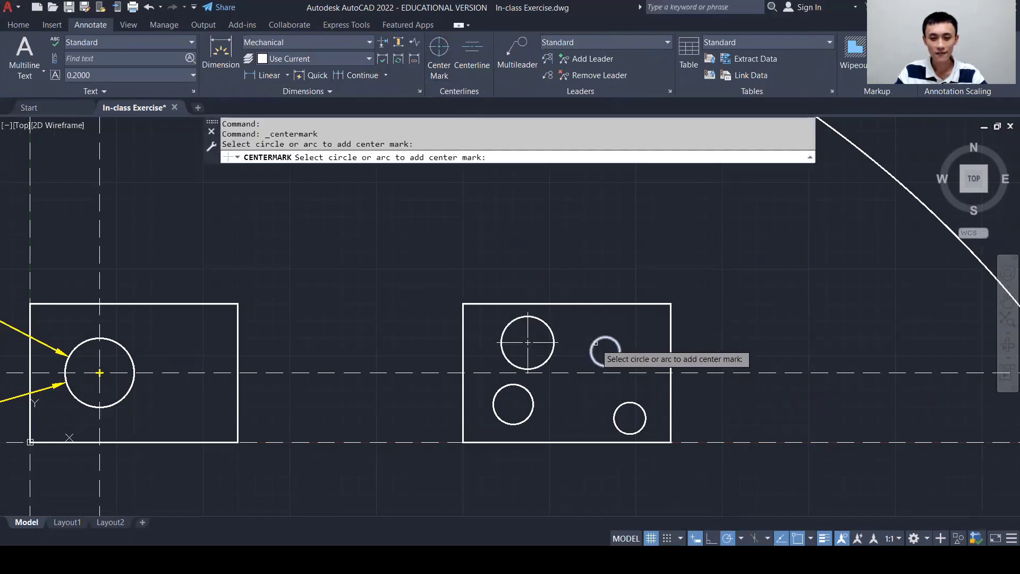
{"action": "left_click", "coordinate": [591, 340]}
{"action": "left_click", "coordinate": [591, 348]}
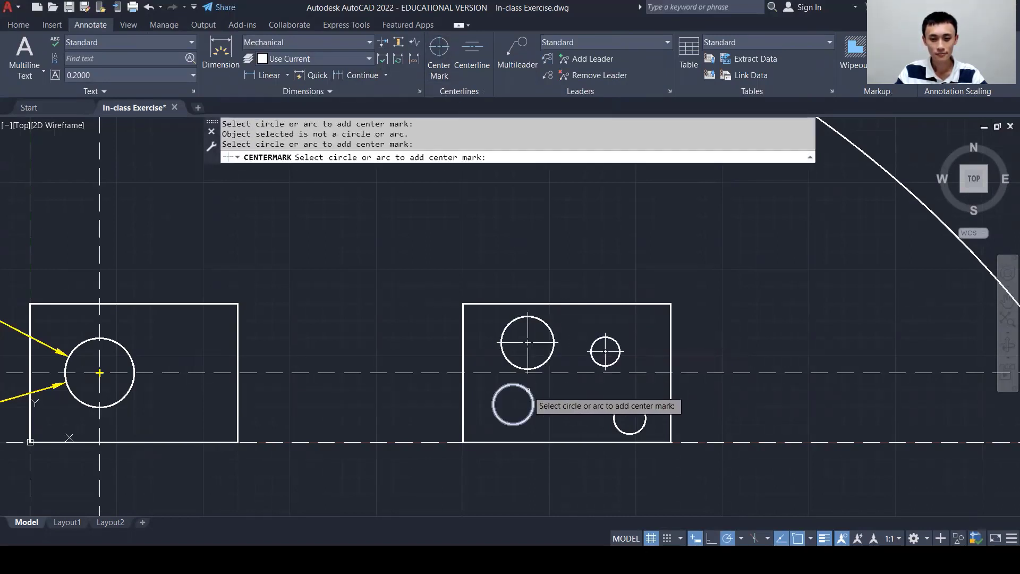
{"action": "left_click", "coordinate": [533, 399]}
{"action": "left_click", "coordinate": [615, 414]}
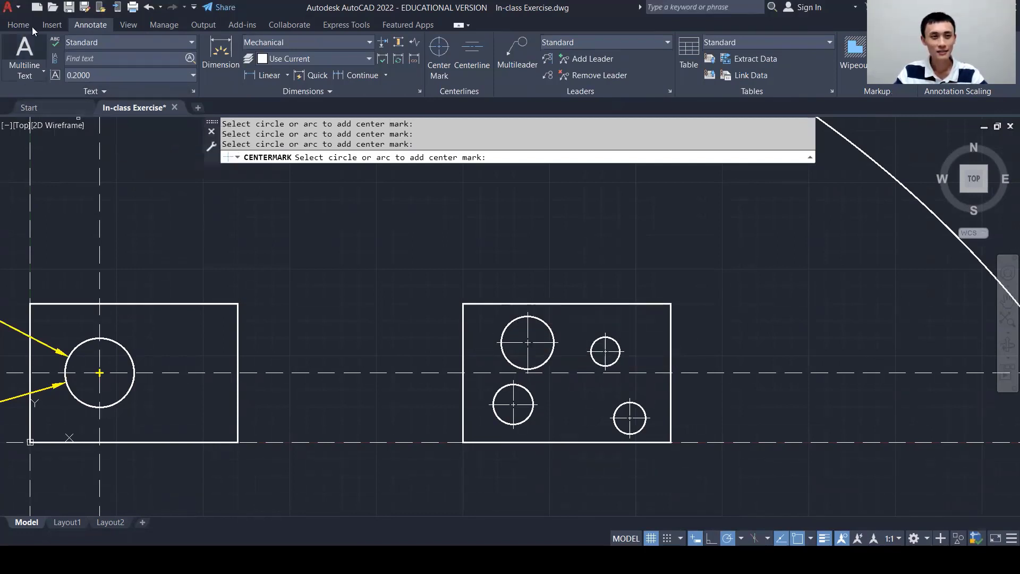
Step: On the Dimension layer, add a horizontal linear dimension above the four-circle rectangle from its upper-left corner to the largest circle's vertical centerline
{"action": "left_click", "coordinate": [18, 25]}
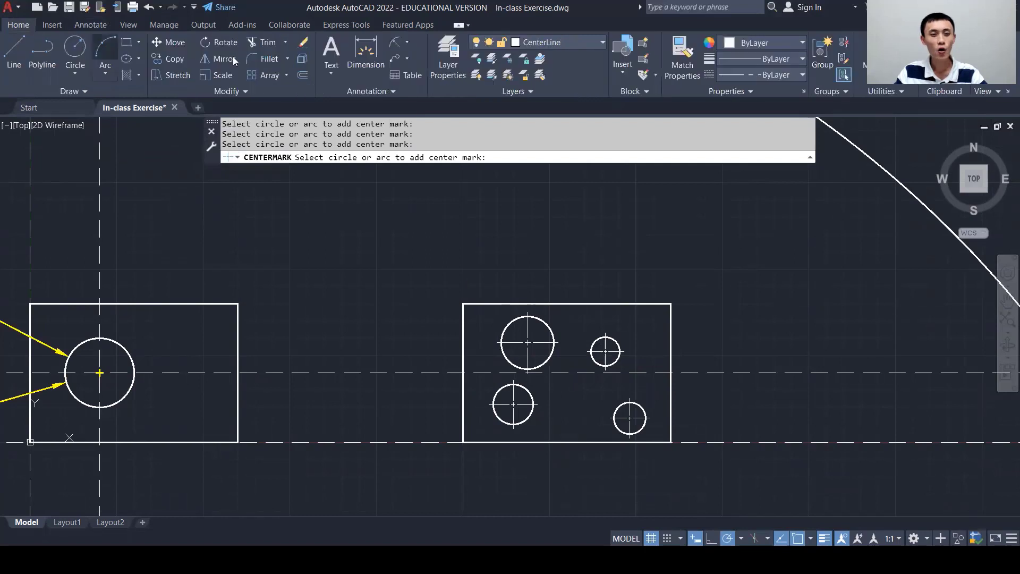
{"action": "left_click", "coordinate": [408, 40]}
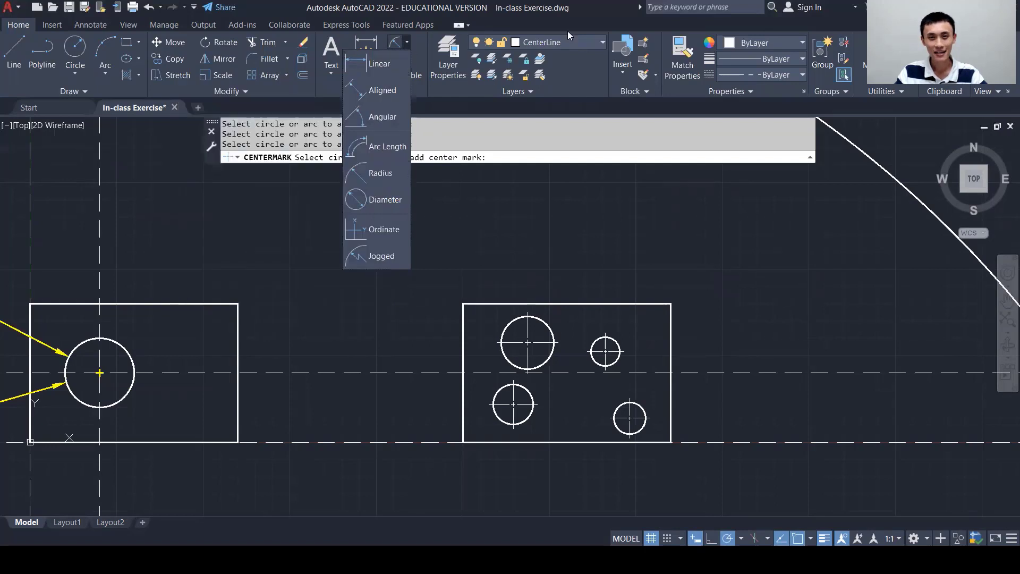
{"action": "left_click", "coordinate": [579, 42]}
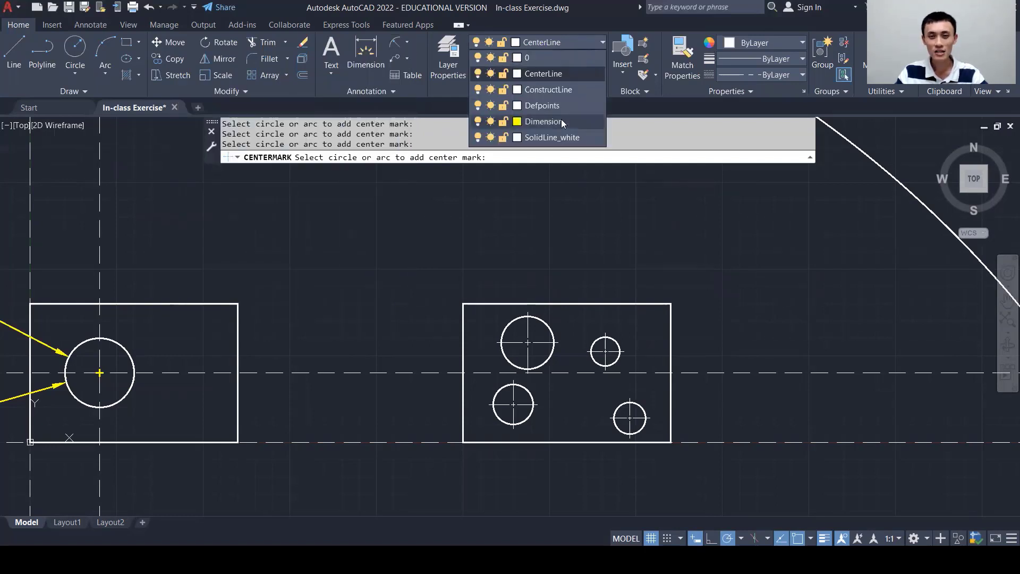
{"action": "left_click", "coordinate": [543, 121]}
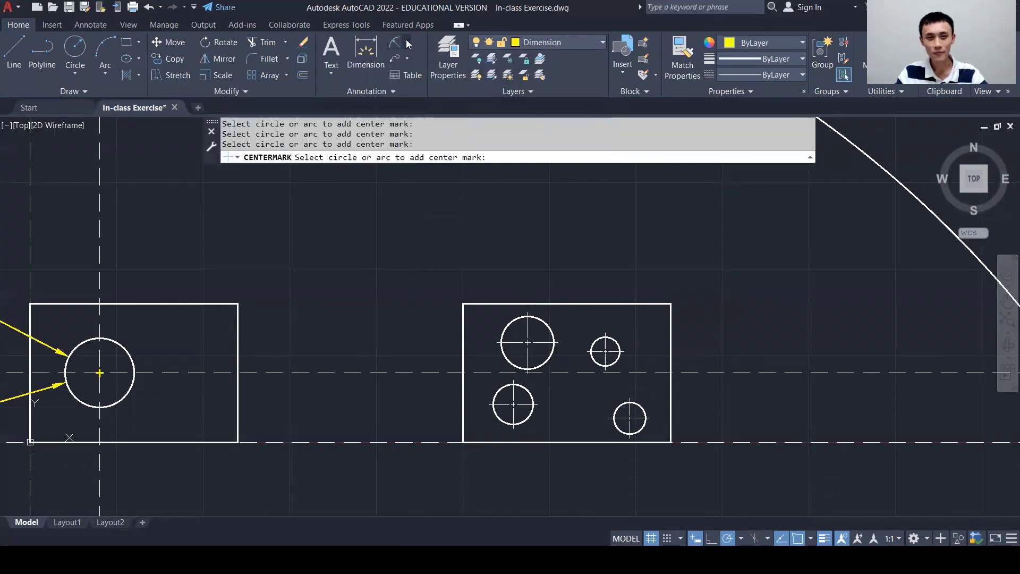
{"action": "left_click", "coordinate": [367, 74]}
{"action": "left_click", "coordinate": [394, 75]}
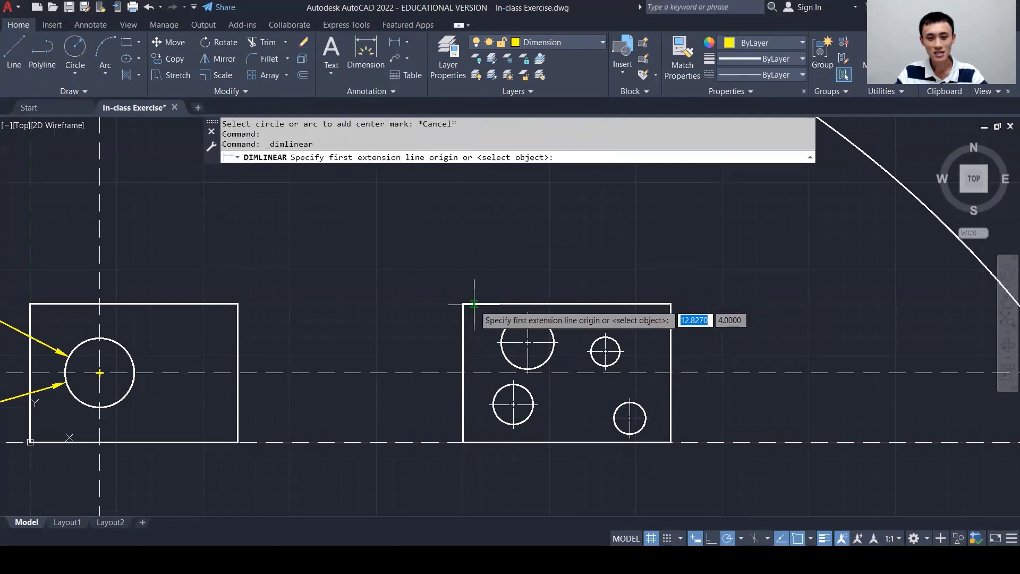
{"action": "scroll", "coordinate": [464, 302], "scroll_direction": "up", "scroll_amount": 4}
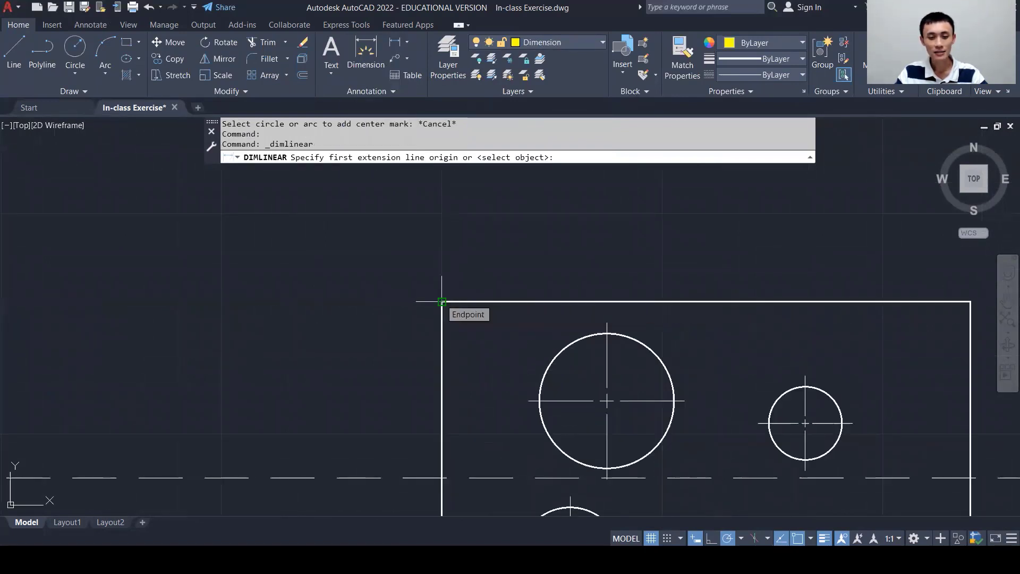
{"action": "left_click", "coordinate": [441, 302]}
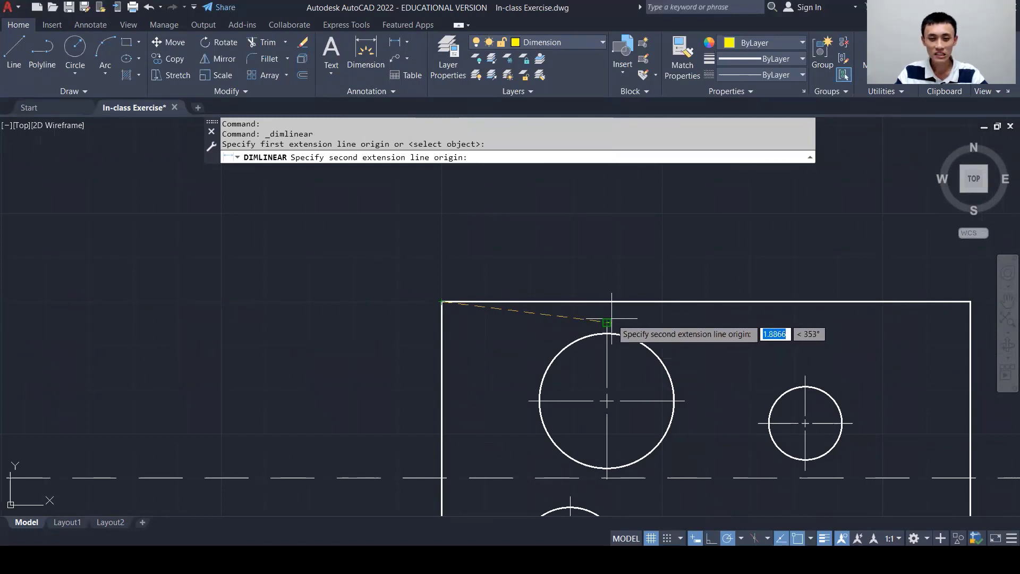
{"action": "left_click", "coordinate": [607, 323]}
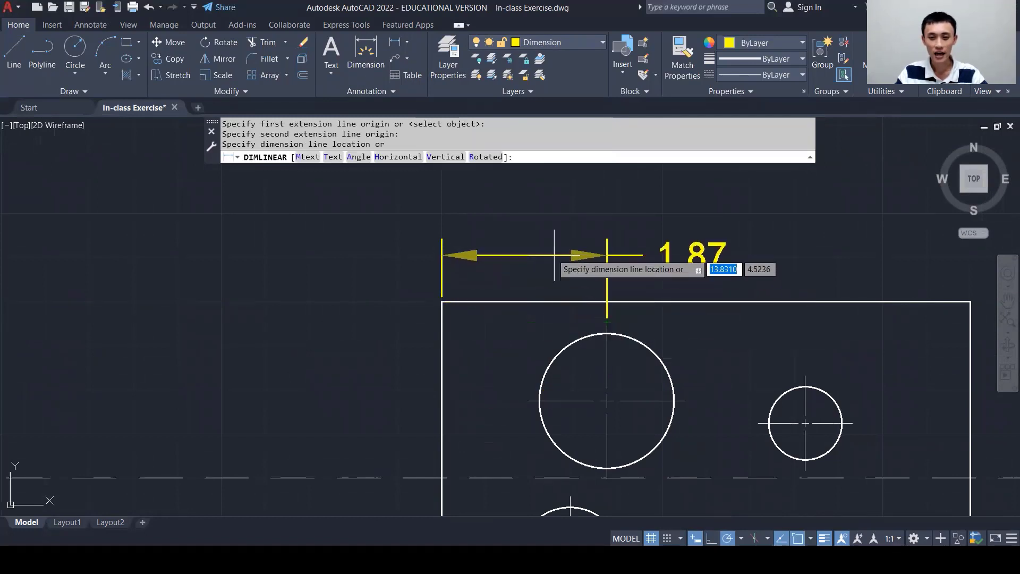
{"action": "left_click", "coordinate": [531, 212]}
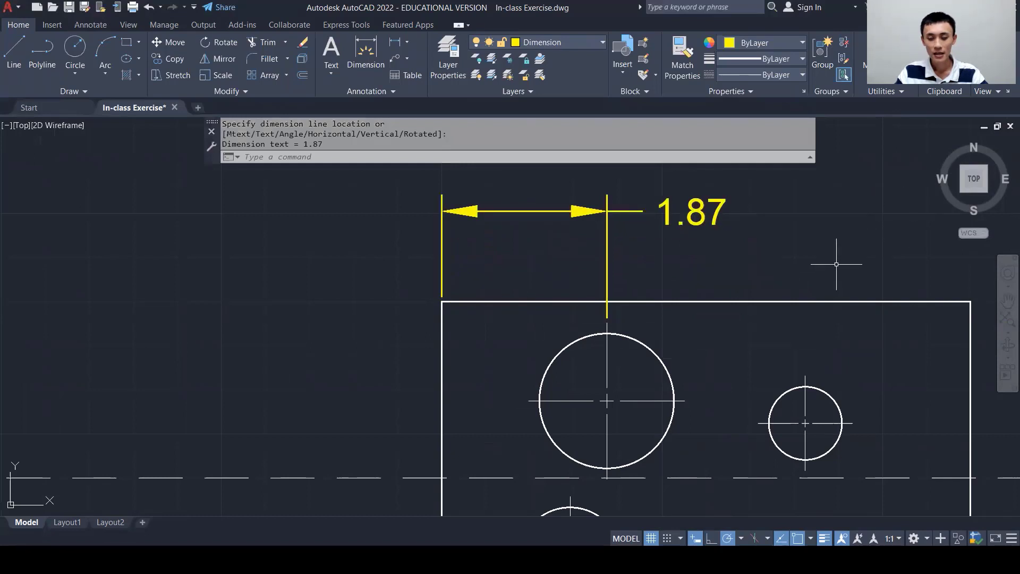
Step: Add a horizontal linear dimension from the rectangle's upper-right corner to the upper-right circle's center, in line with the first dimension
{"action": "middle_click_drag", "start_coordinate": [825, 265], "coordinate": [637, 261]}
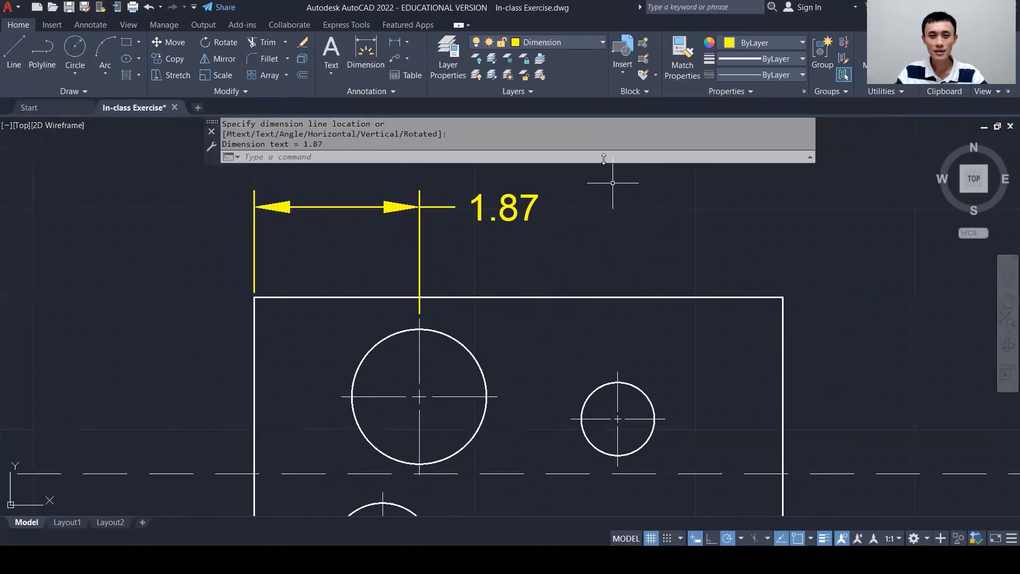
{"action": "left_click", "coordinate": [398, 45]}
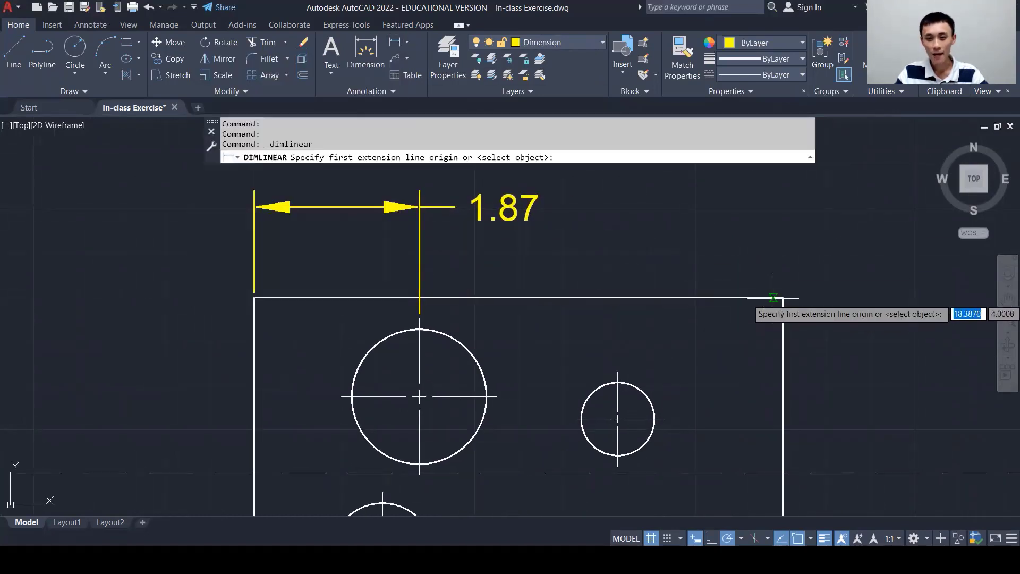
{"action": "left_click", "coordinate": [783, 297]}
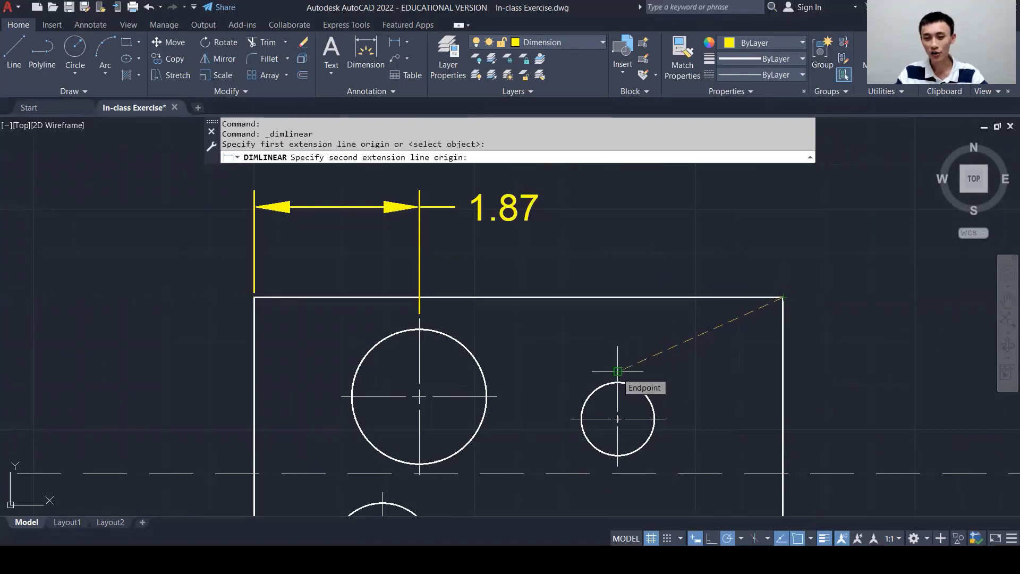
{"action": "left_click", "coordinate": [618, 419]}
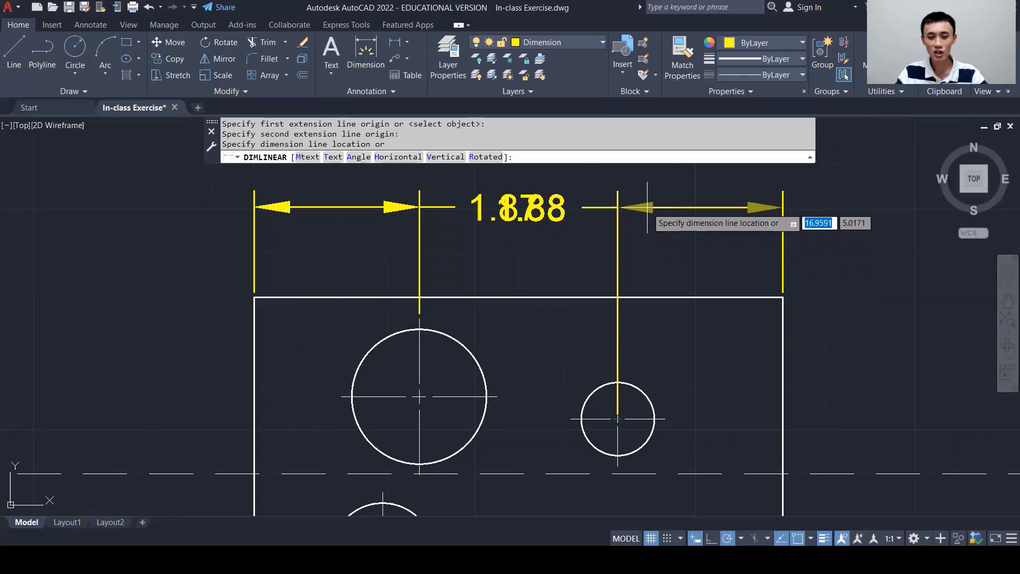
{"action": "left_click", "coordinate": [647, 207]}
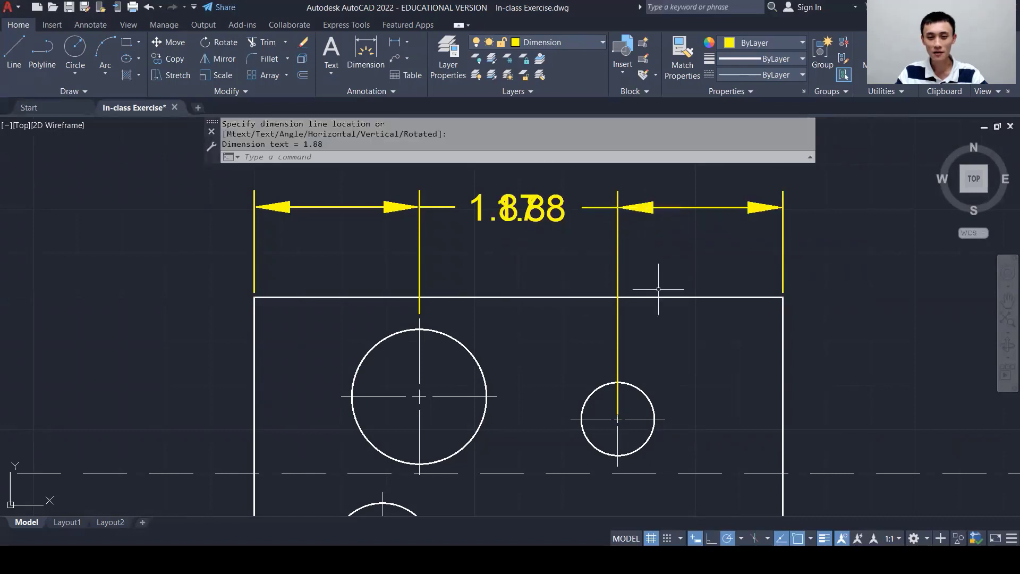
Step: Move the text of both horizontal dimensions to the middle between their own extension lines and clear the selection
{"action": "left_click", "coordinate": [535, 207]}
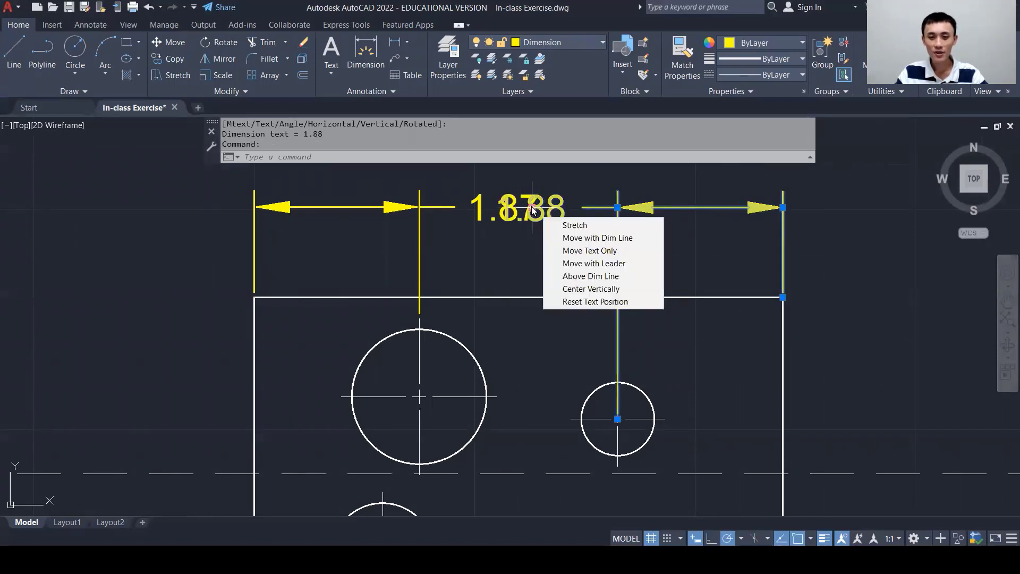
{"action": "left_click", "coordinate": [532, 208]}
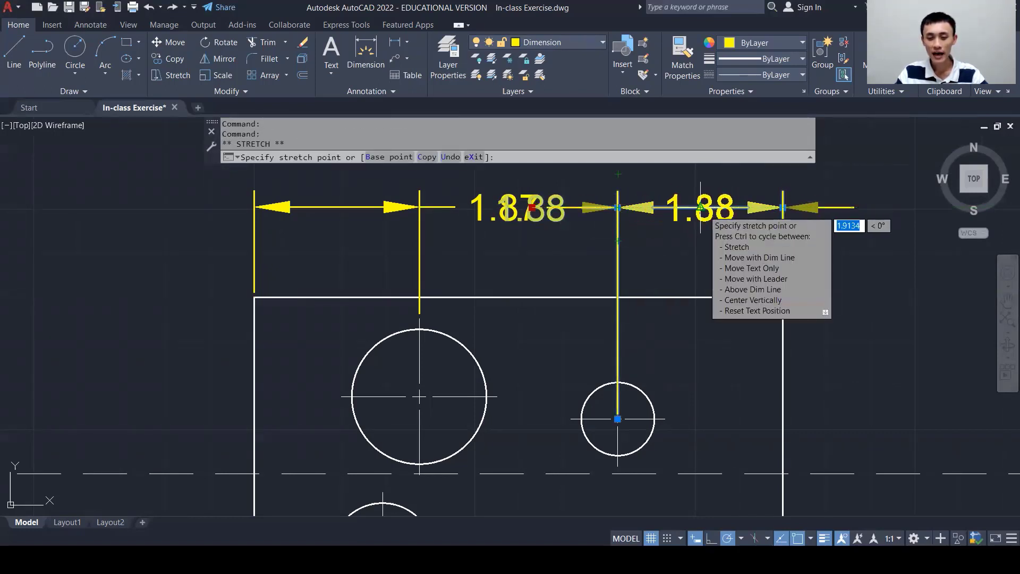
{"action": "left_click", "coordinate": [505, 207]}
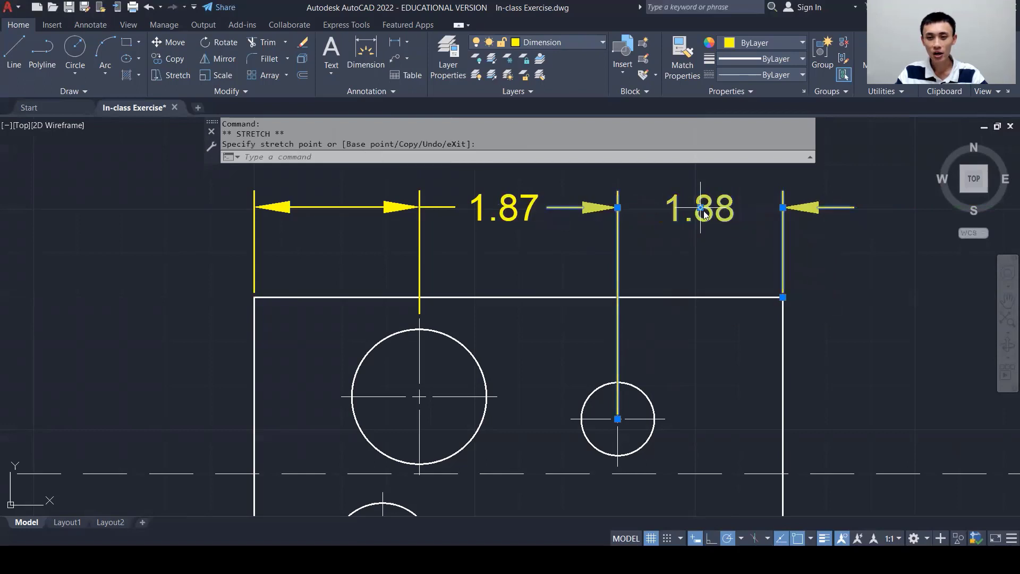
{"action": "left_click", "coordinate": [505, 208]}
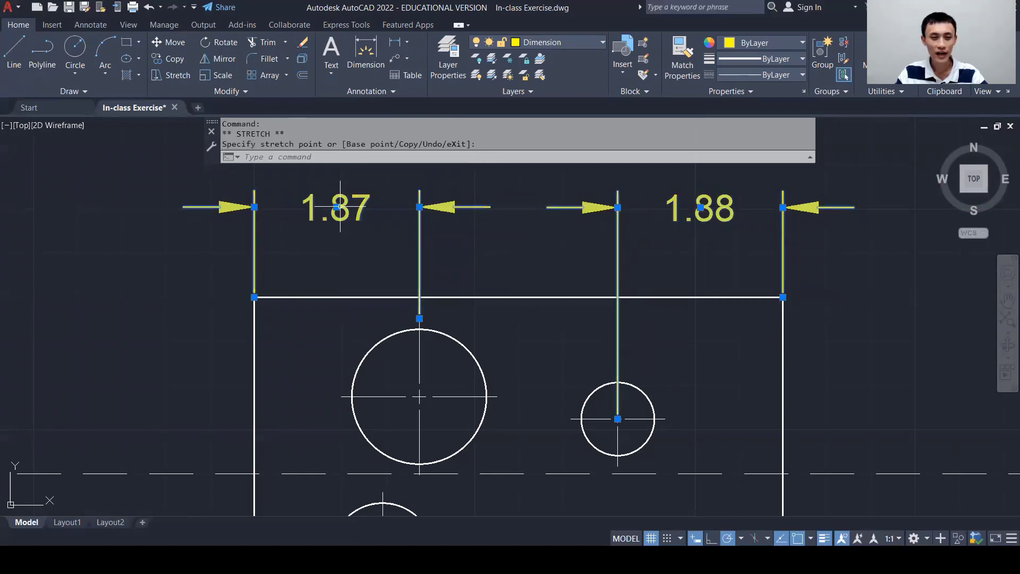
{"action": "left_click", "coordinate": [340, 207]}
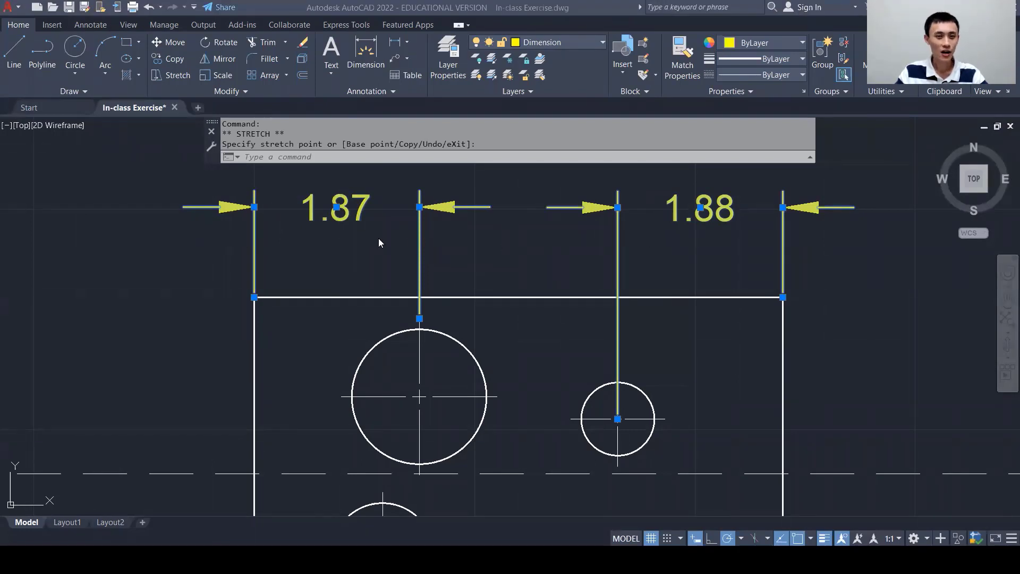
{"action": "left_click", "coordinate": [846, 281]}
{"action": "key", "text": "Escape"}
{"action": "key", "text": "Escape"}
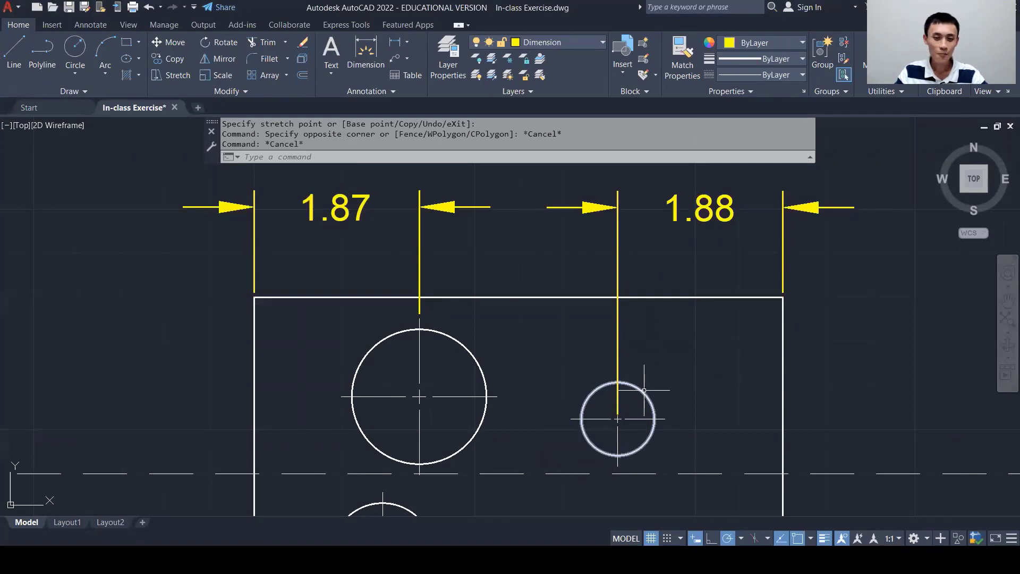
Step: Add a diameter dimension to the upper-right circle, placing its text outside the rectangle to the upper right
{"action": "left_click", "coordinate": [406, 42]}
{"action": "left_click", "coordinate": [377, 199]}
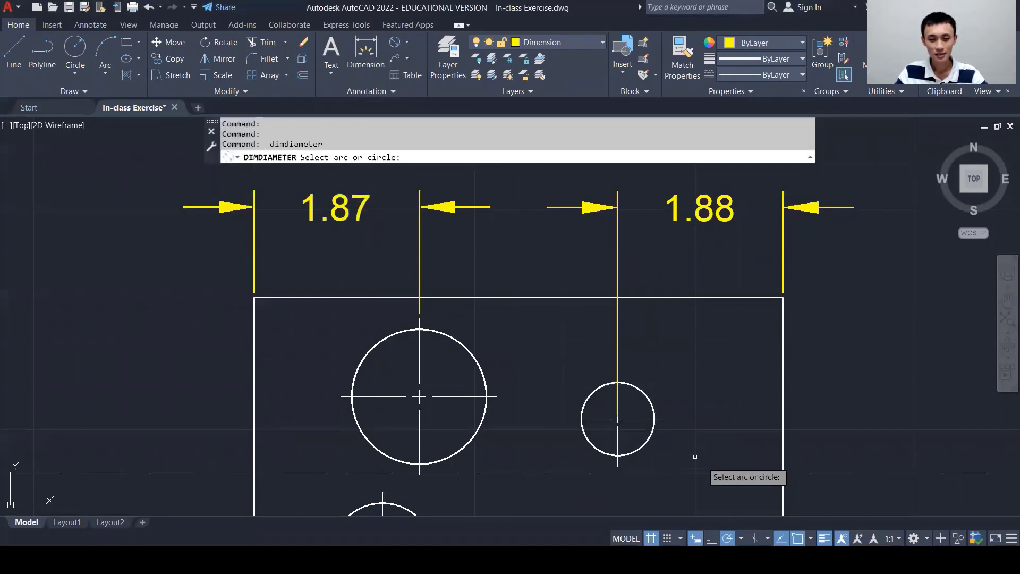
{"action": "left_click", "coordinate": [650, 399]}
{"action": "left_click", "coordinate": [825, 304]}
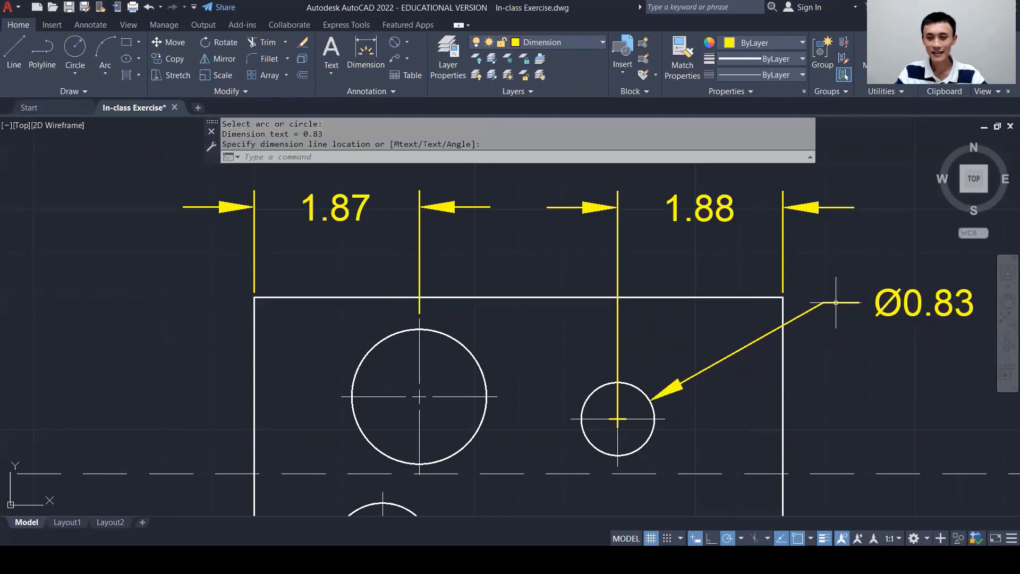
Step: Add the line "ADDITIONAL TEXT" below the value of the upper-right circle's diameter dimension
{"action": "left_click", "coordinate": [936, 304]}
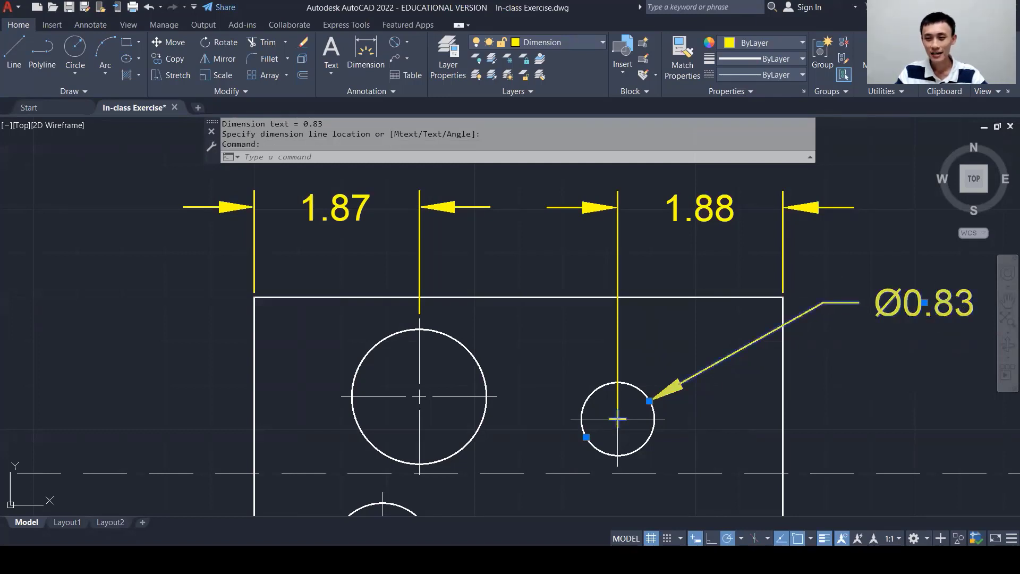
{"action": "double_click", "coordinate": [880, 304]}
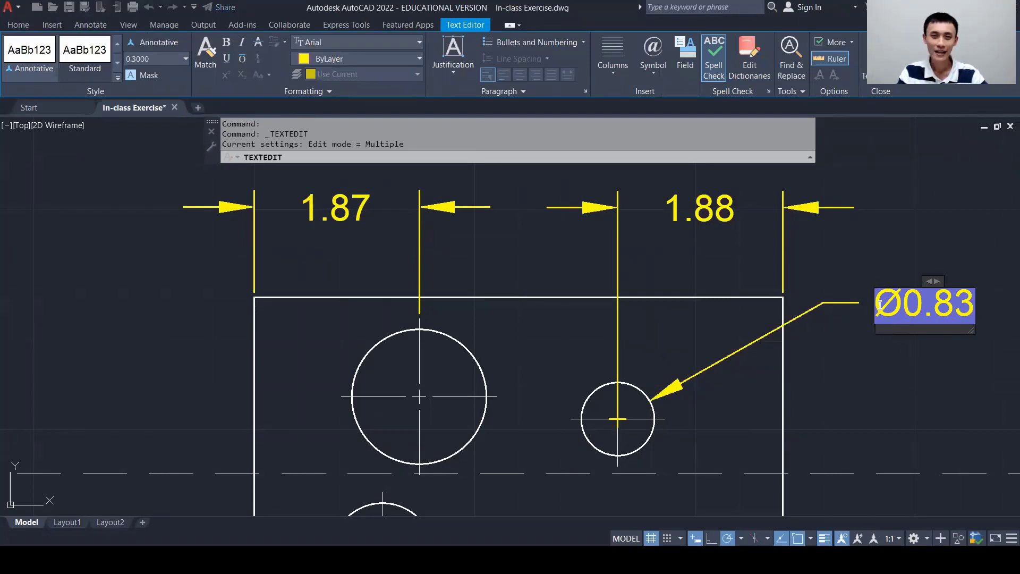
{"action": "key", "text": "Return"}
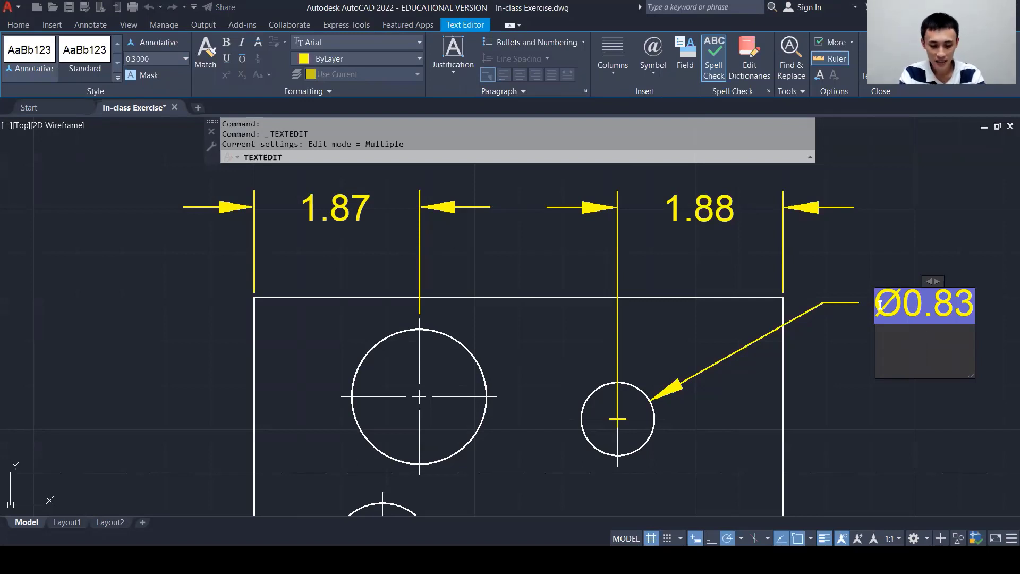
{"action": "type", "text": "ADDITIONA"}
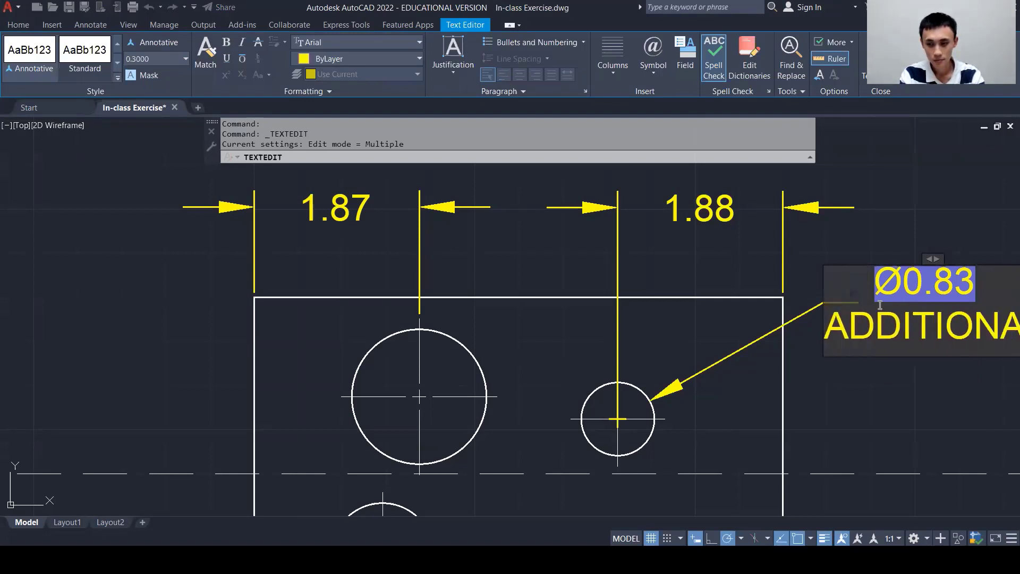
{"action": "type", "text": "L TEXT"}
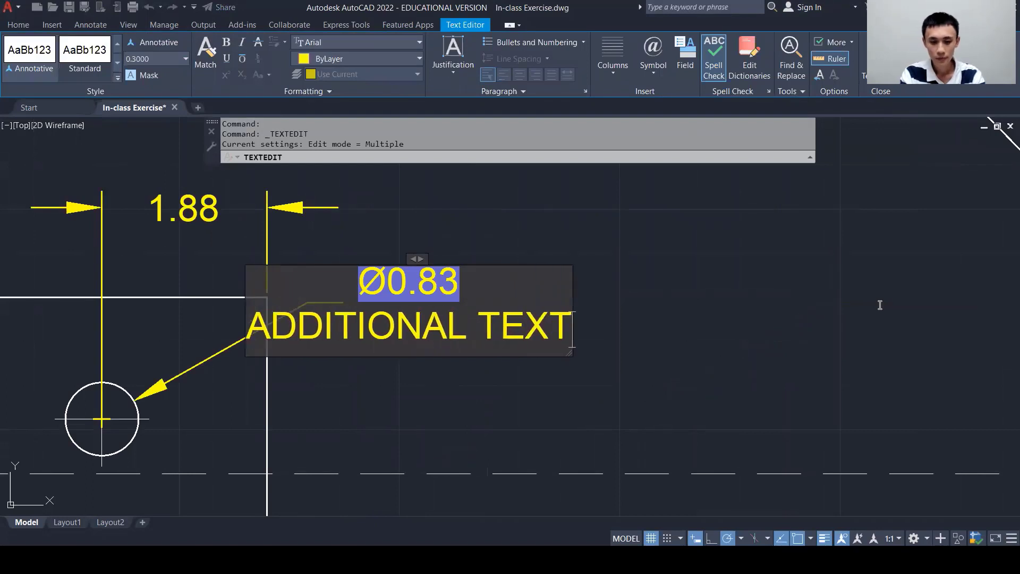
{"action": "left_click", "coordinate": [644, 284]}
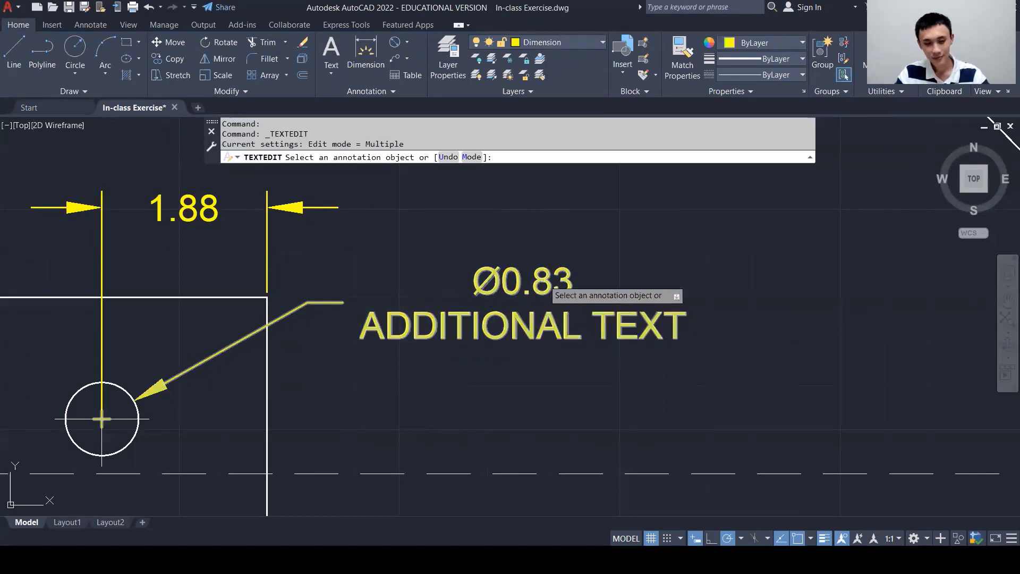
Step: Add a diameter dimension to the lower-right circle, placing its text outside the rectangle to the lower right
{"action": "scroll", "coordinate": [510, 384], "scroll_direction": "down", "scroll_amount": 4}
{"action": "middle_click_drag", "start_coordinate": [505, 381], "coordinate": [492, 281]}
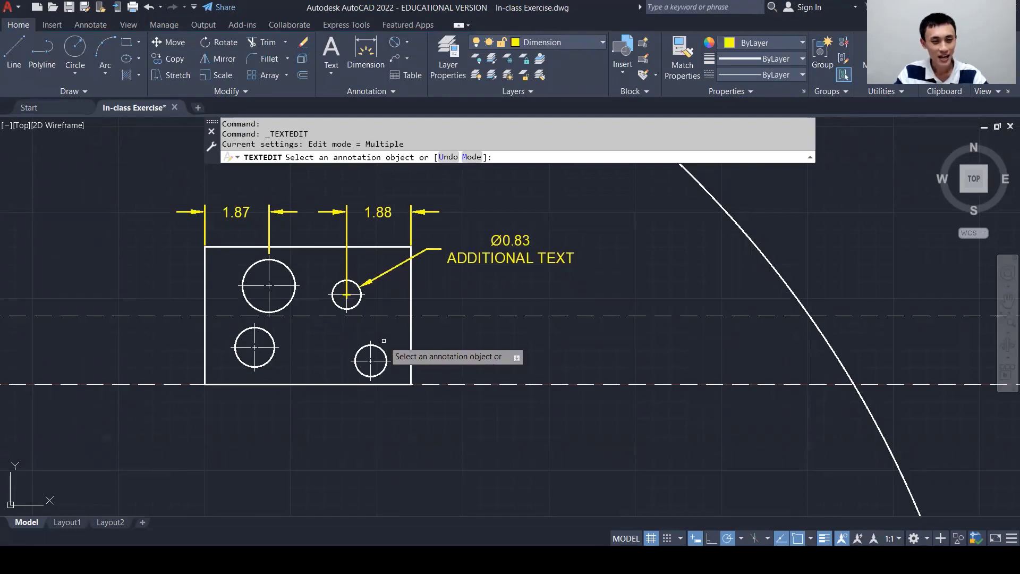
{"action": "left_click", "coordinate": [394, 42]}
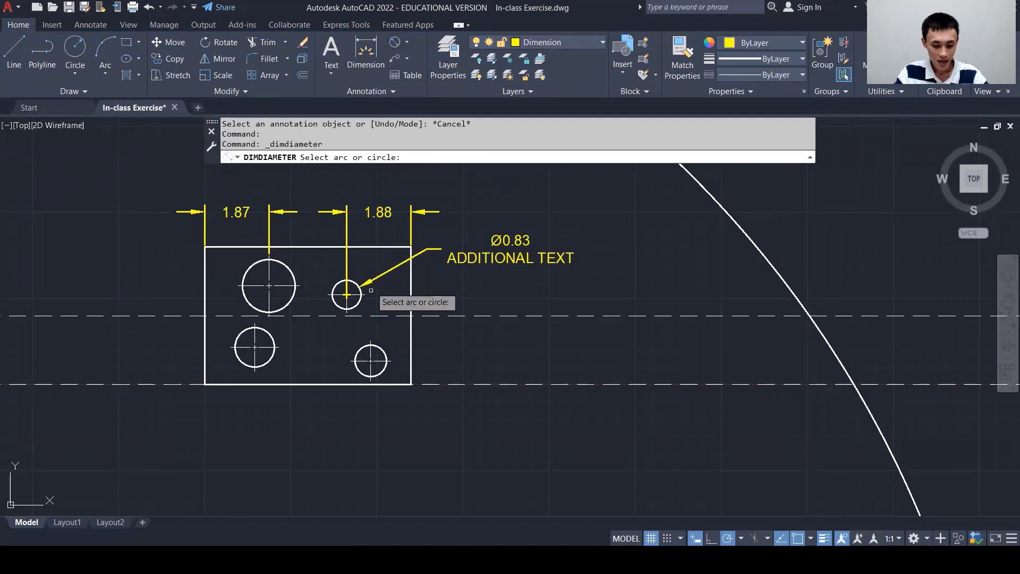
{"action": "left_click", "coordinate": [382, 371]}
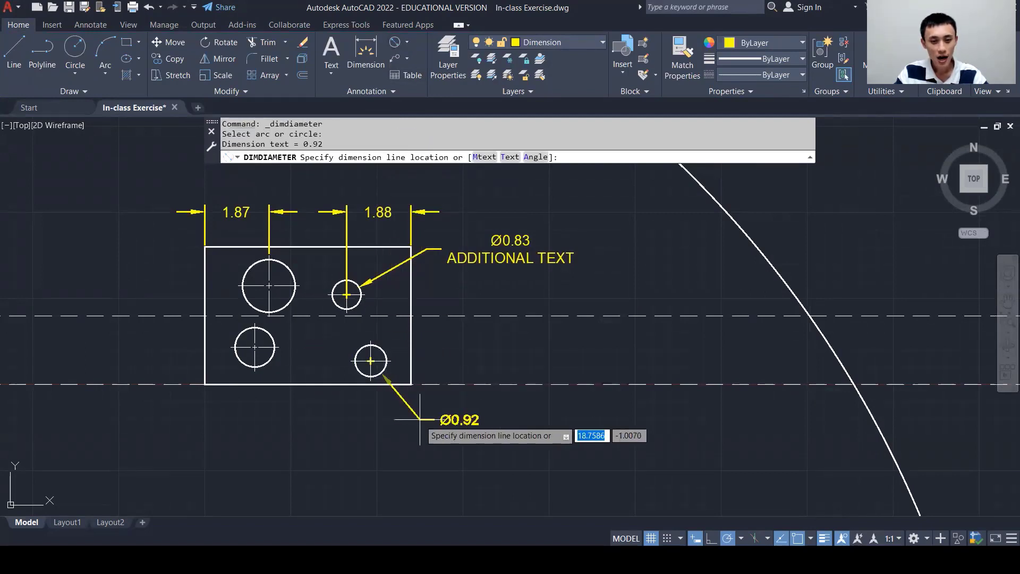
{"action": "left_click", "coordinate": [435, 422]}
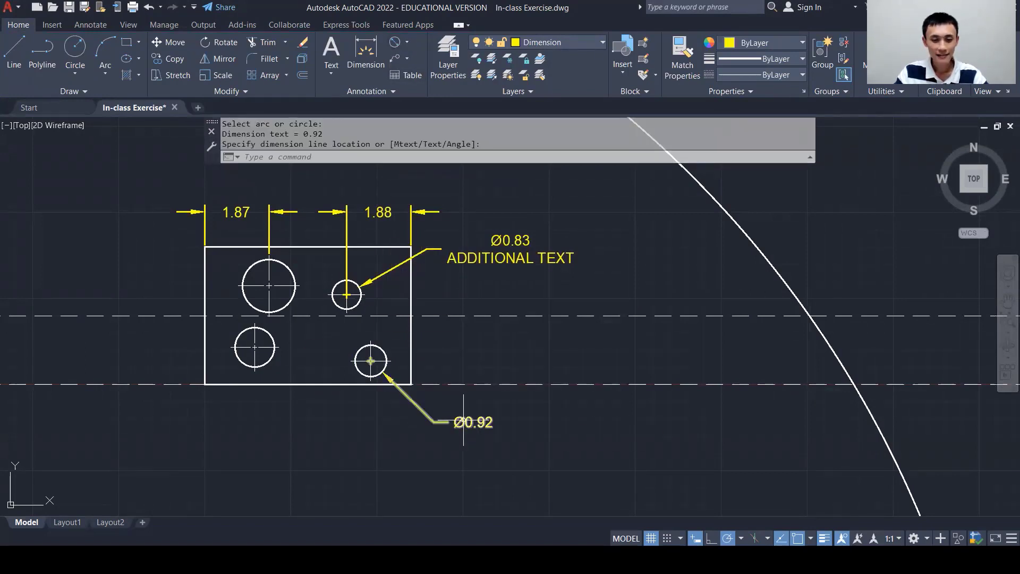
Step: Start a second text line under the lower-right circle's diameter value and copy the GDT font's depth symbol from Character Map
{"action": "double_click", "coordinate": [464, 421]}
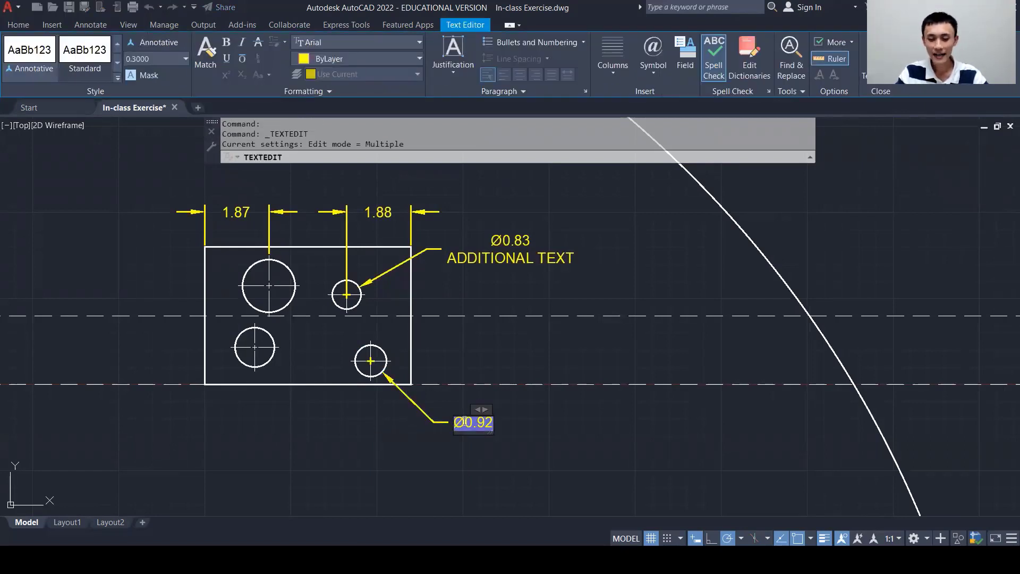
{"action": "key", "text": "Return"}
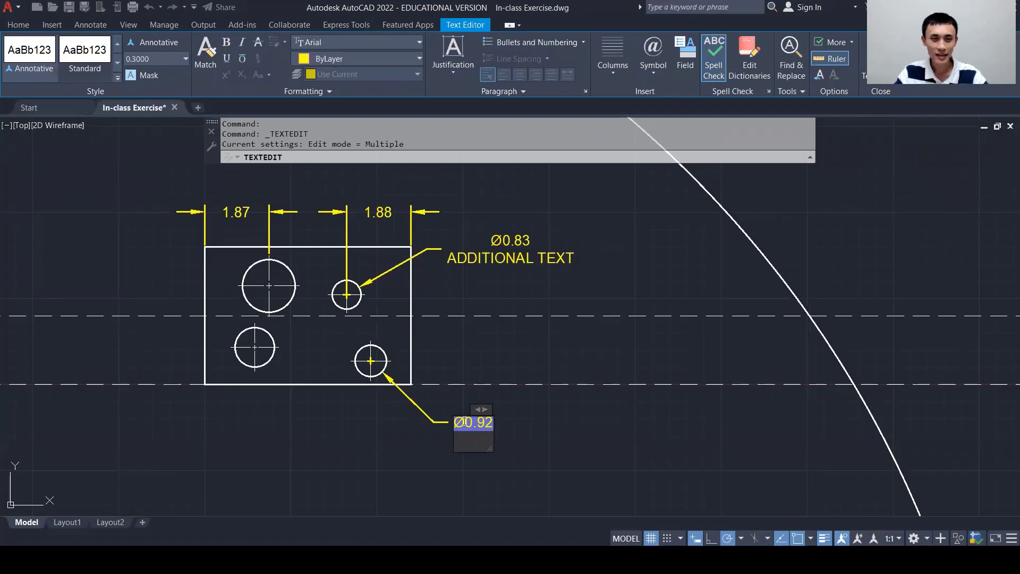
{"action": "left_click", "coordinate": [653, 72]}
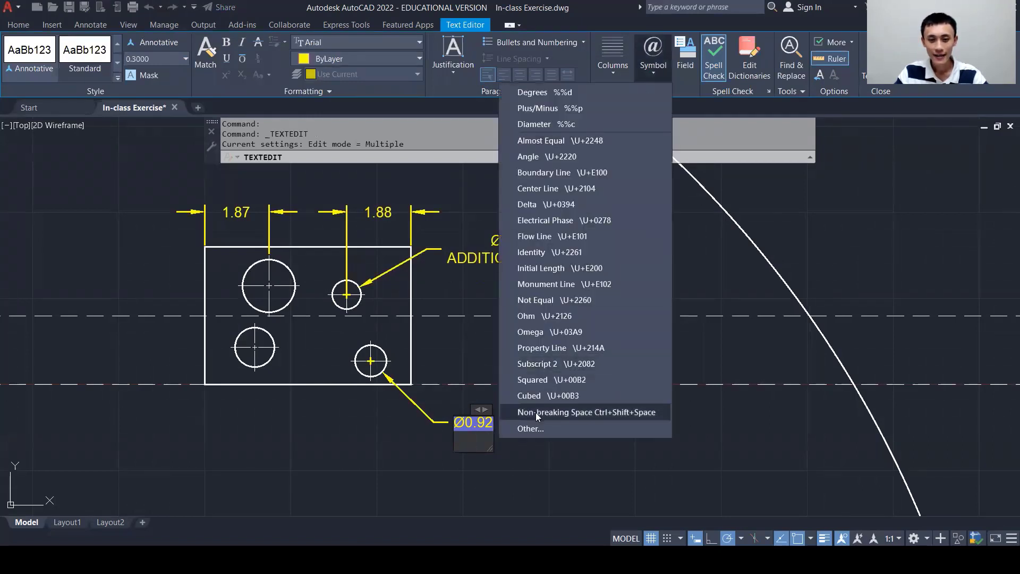
{"action": "left_click", "coordinate": [539, 429]}
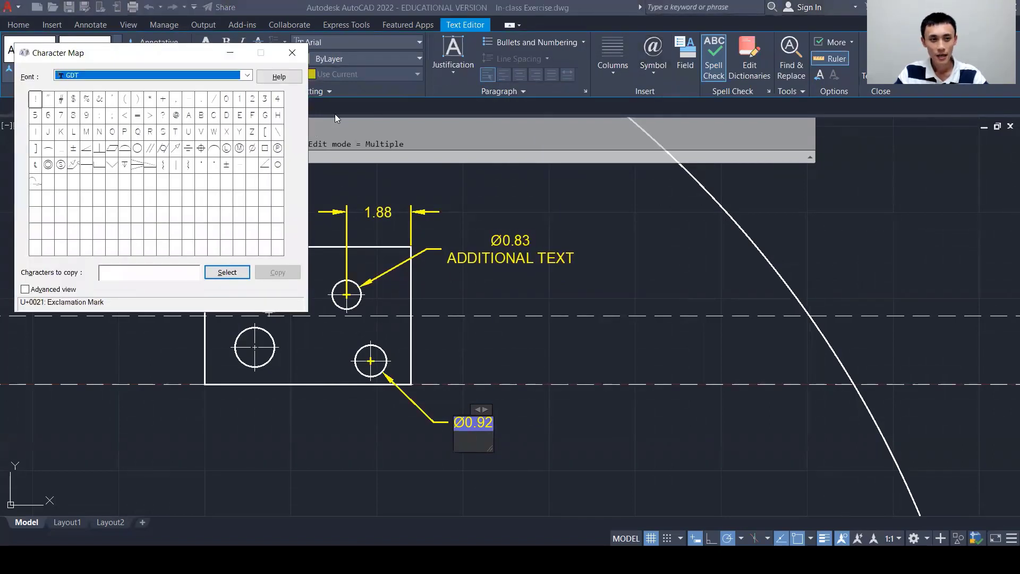
{"action": "left_click", "coordinate": [248, 75]}
{"action": "scroll", "coordinate": [204, 107], "scroll_direction": "up", "scroll_amount": 1}
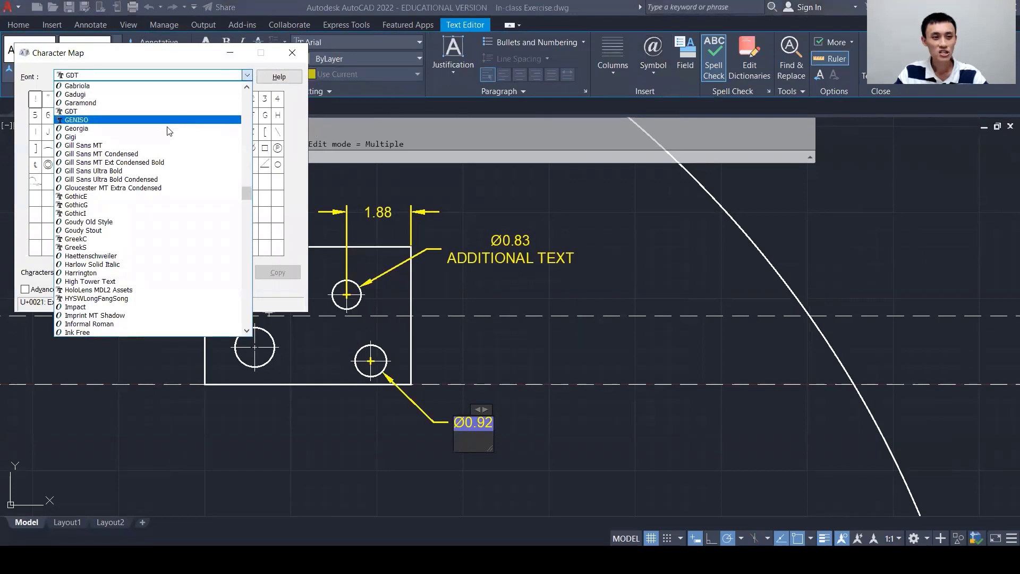
{"action": "left_click", "coordinate": [122, 111]}
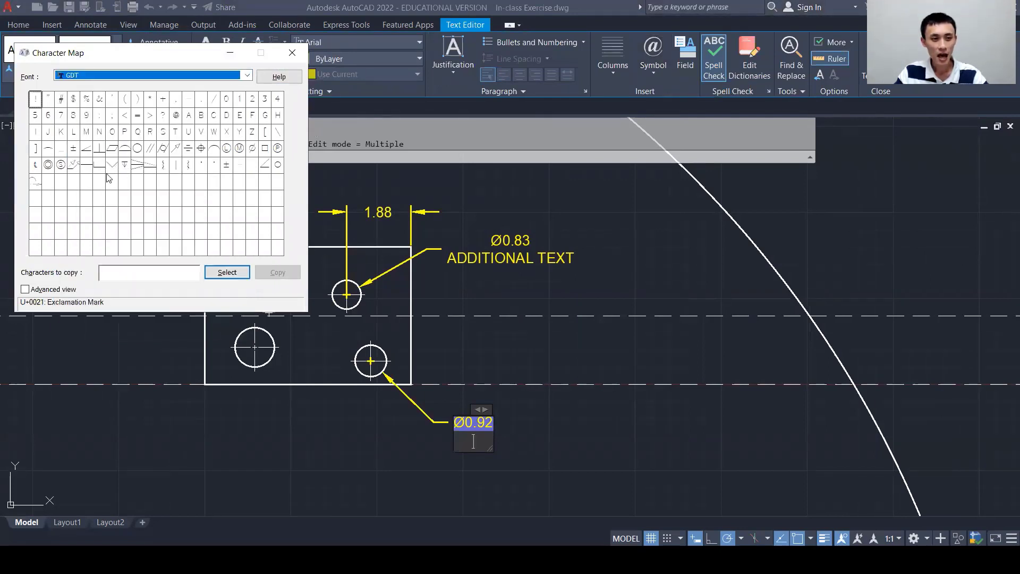
{"action": "left_click", "coordinate": [127, 168]}
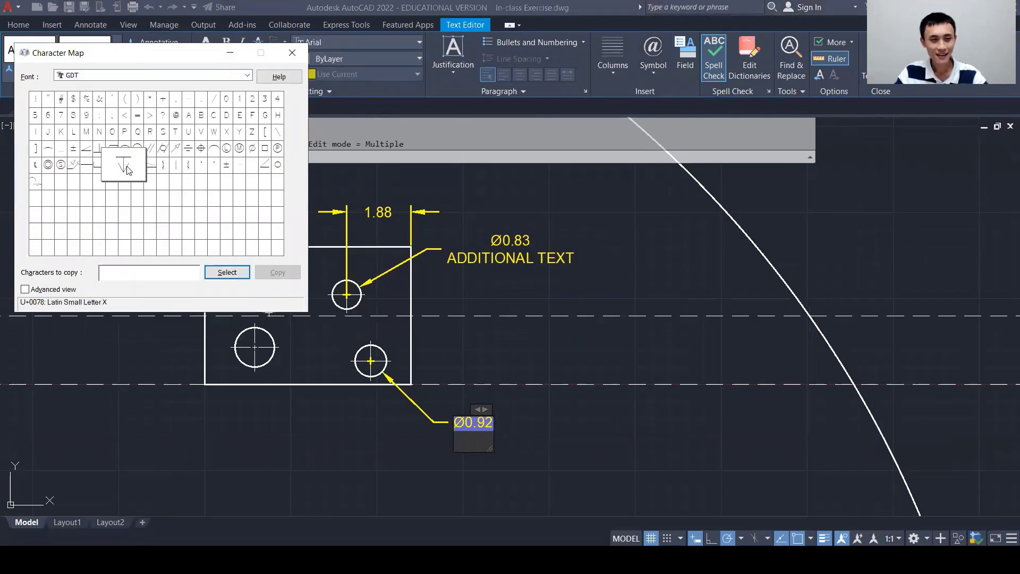
{"action": "left_click", "coordinate": [234, 276]}
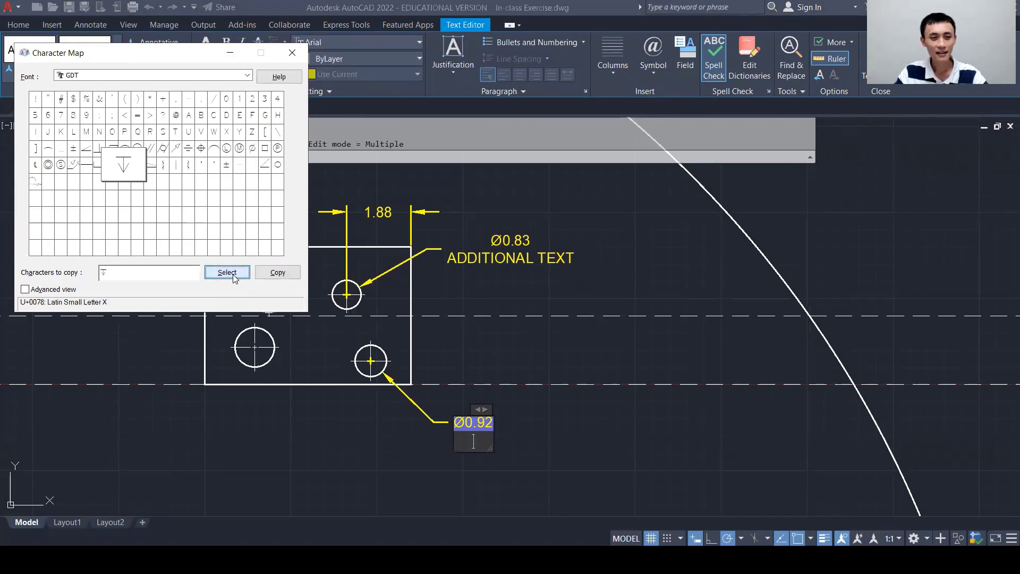
{"action": "left_click", "coordinate": [275, 274]}
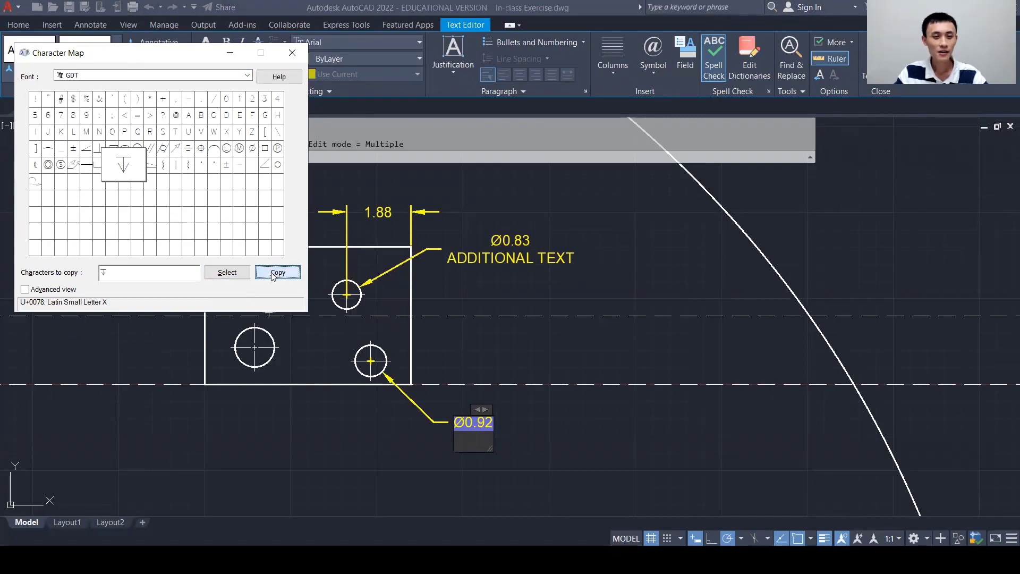
{"action": "left_click", "coordinate": [297, 50]}
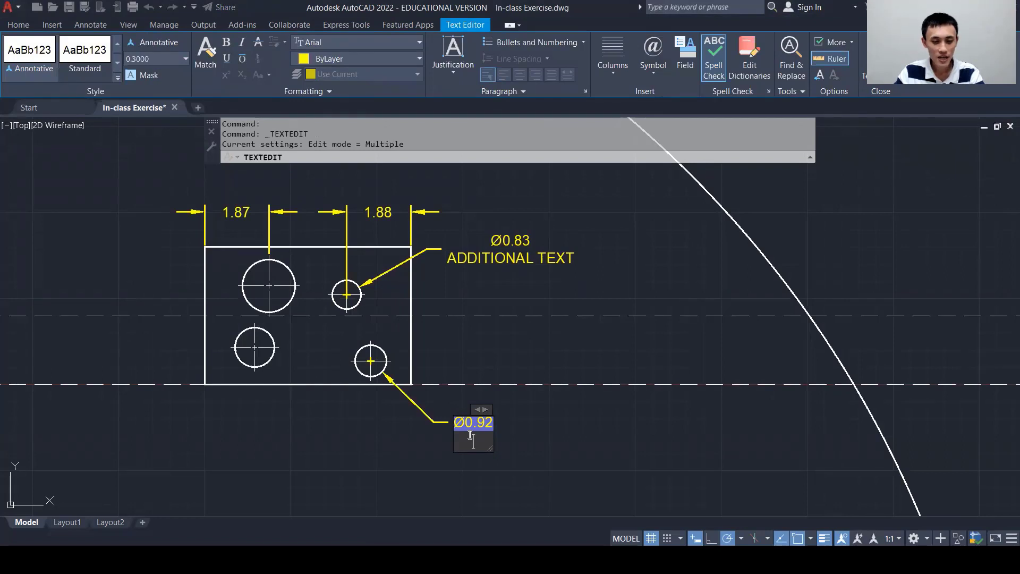
Step: Paste the depth symbol into the second line of the dimension text and follow it with 0.50 on that line
{"action": "key", "text": "ctrl+v"}
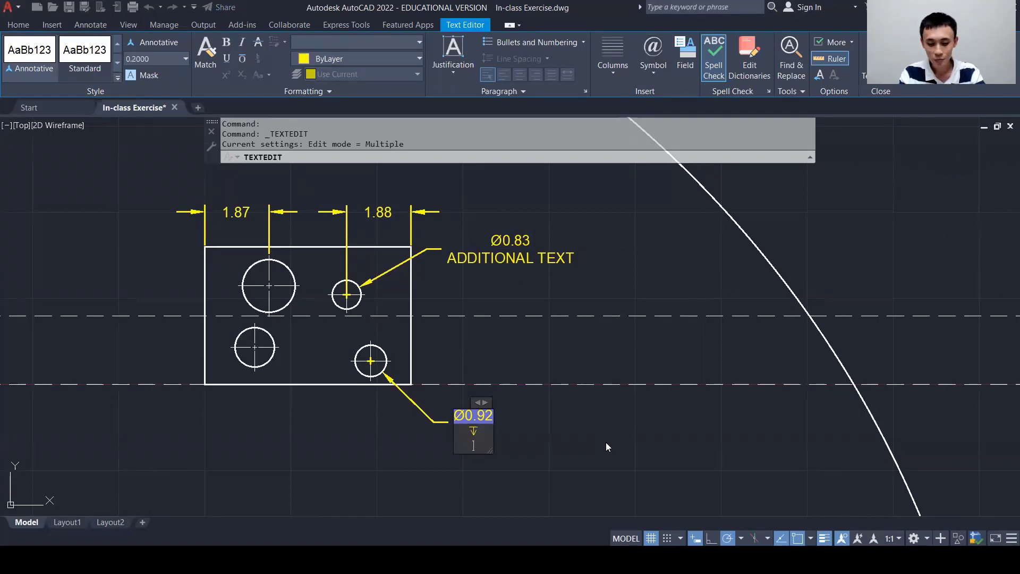
{"action": "key", "text": "BackSpace"}
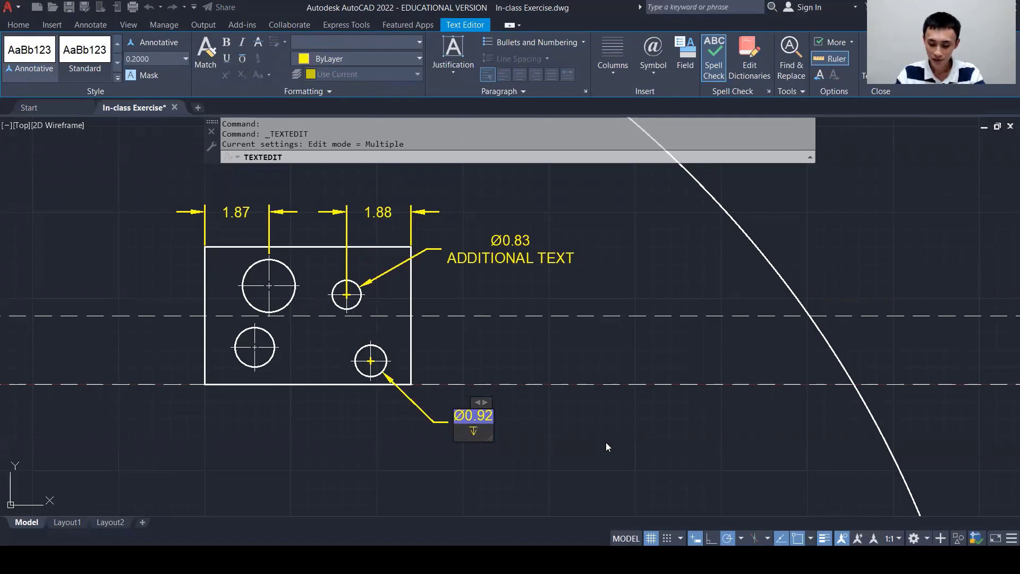
{"action": "type", "text": "0.50"}
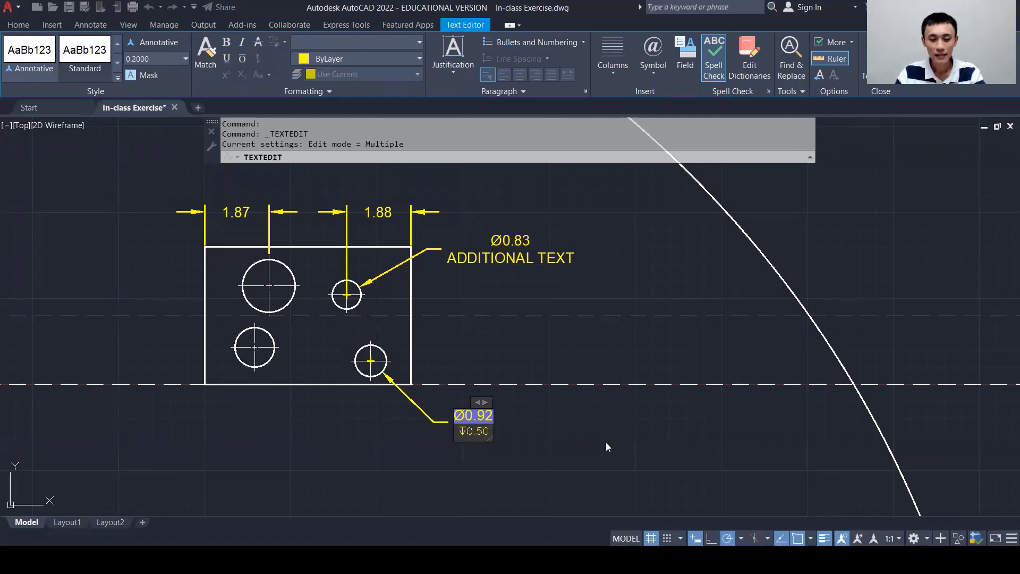
Step: Set the text height of the whole depth line, symbol and value, to 0.3
{"action": "left_click", "coordinate": [469, 416]}
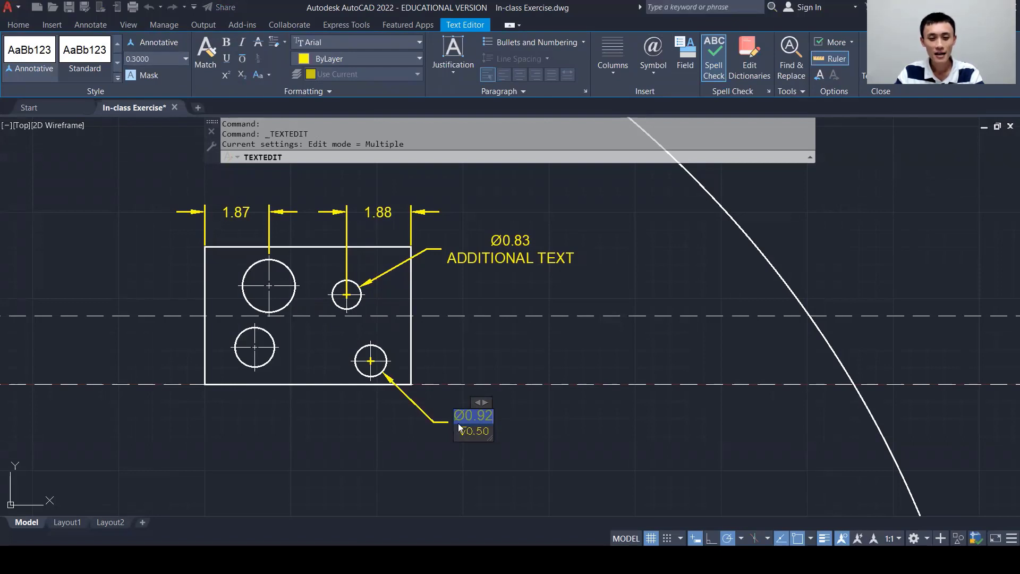
{"action": "left_click_drag", "start_coordinate": [488, 430], "coordinate": [457, 431]}
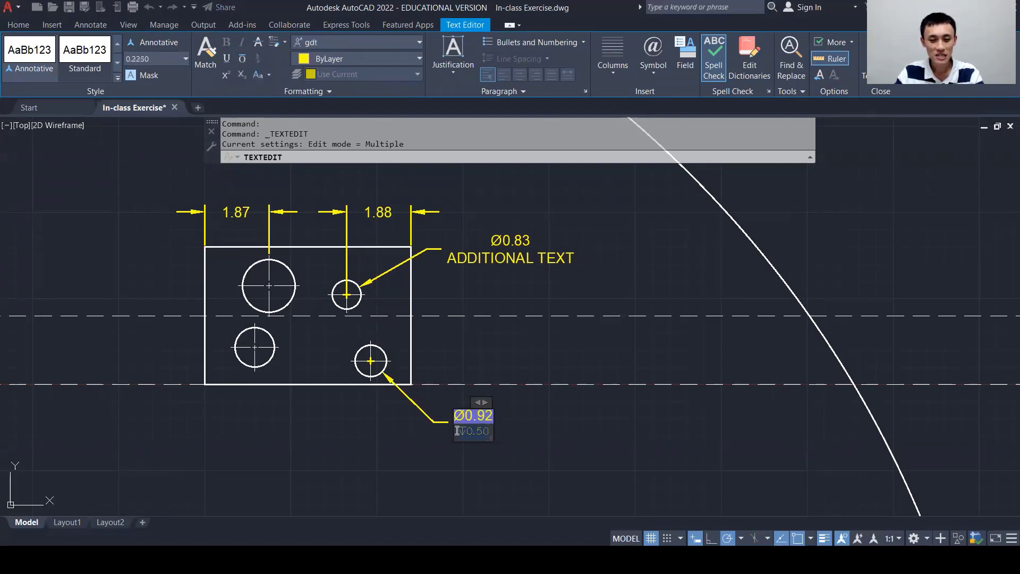
{"action": "left_click", "coordinate": [165, 60]}
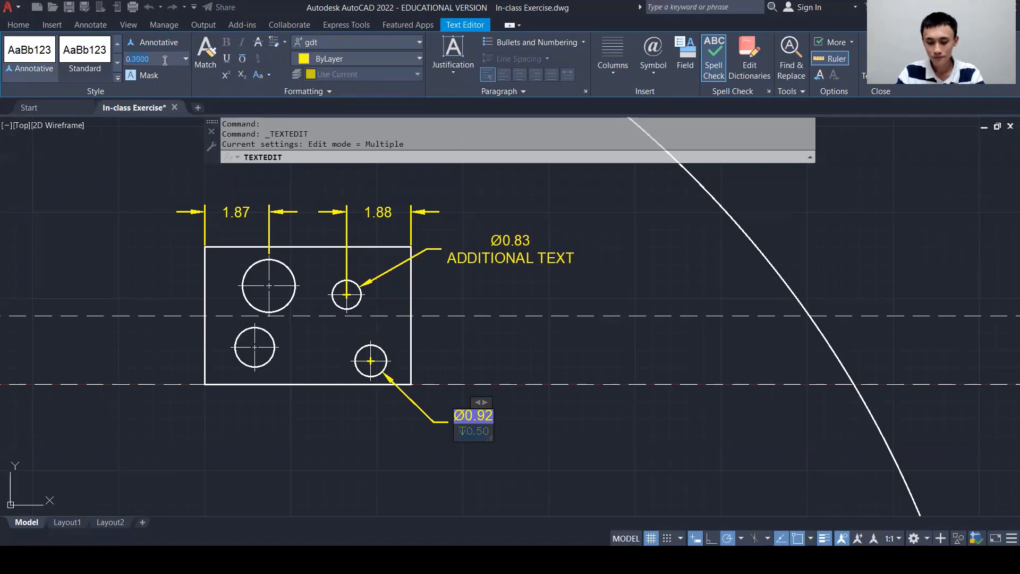
{"action": "type", "text": "0.3"}
{"action": "key", "text": "Return"}
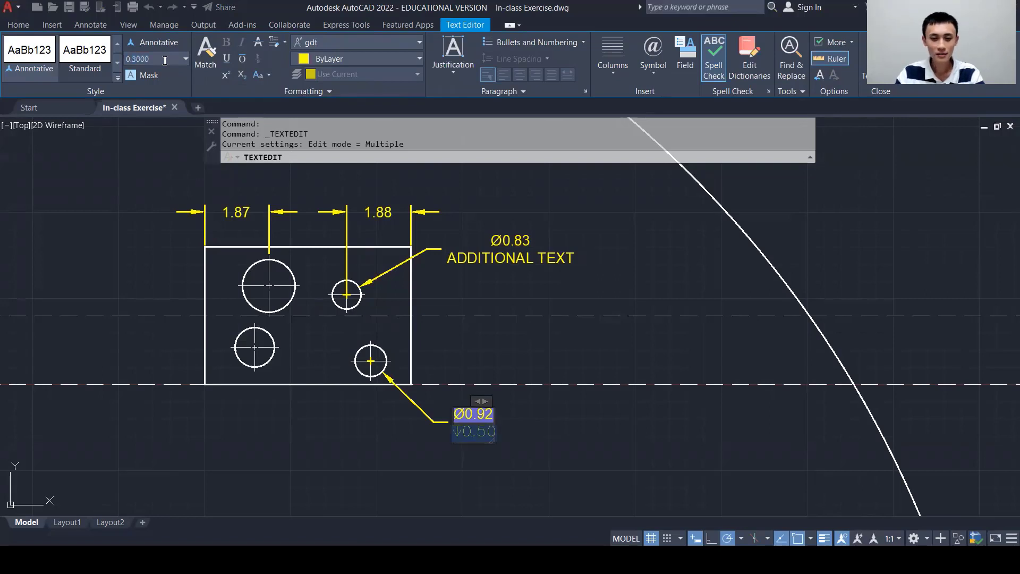
Step: Change the font of the 0.50 depth value to Arial, leaving out the depth symbol, and close the text editor
{"action": "left_click", "coordinate": [472, 416]}
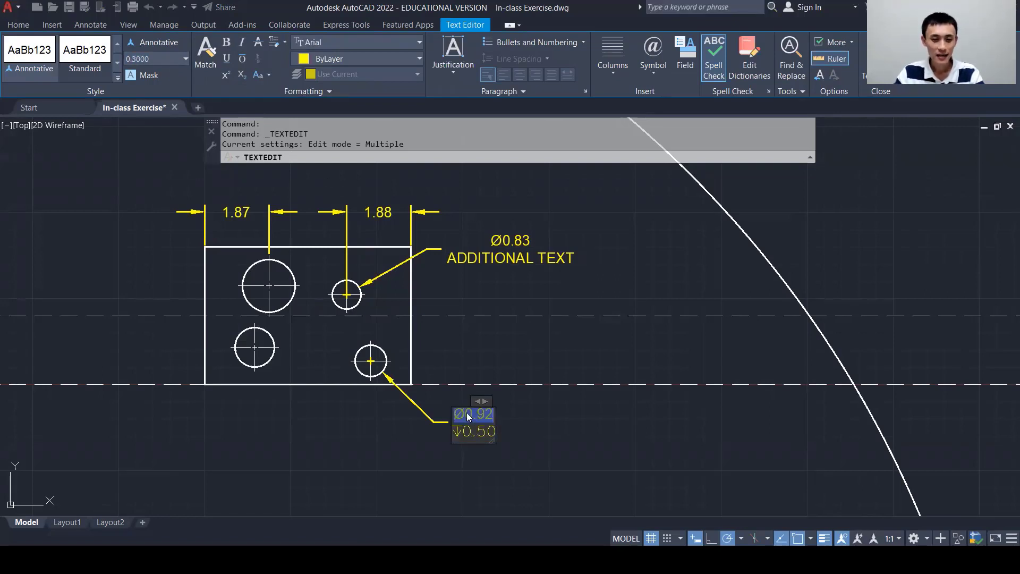
{"action": "left_click", "coordinate": [463, 432]}
{"action": "left_click_drag", "start_coordinate": [463, 431], "coordinate": [492, 436]}
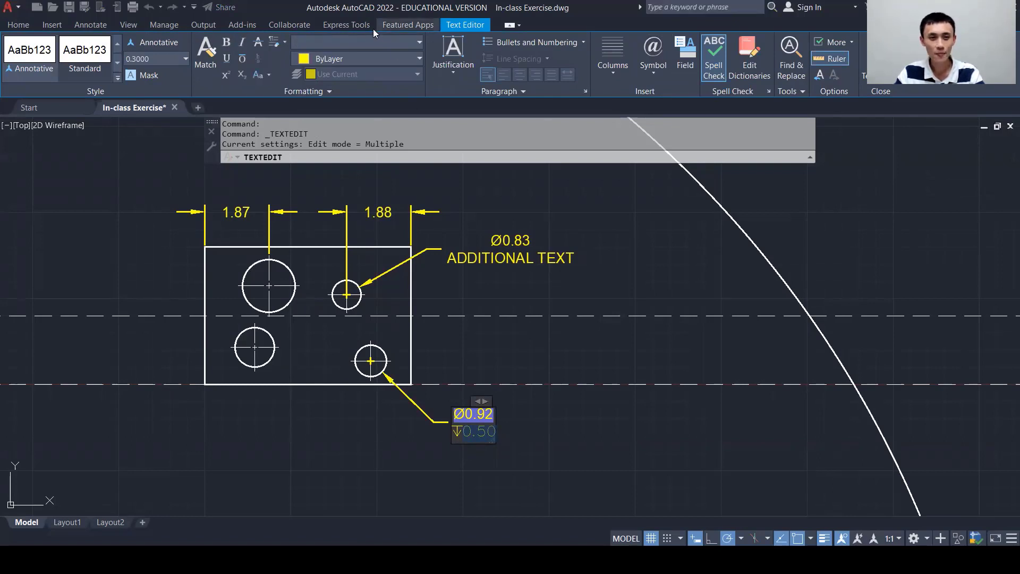
{"action": "left_click", "coordinate": [392, 43]}
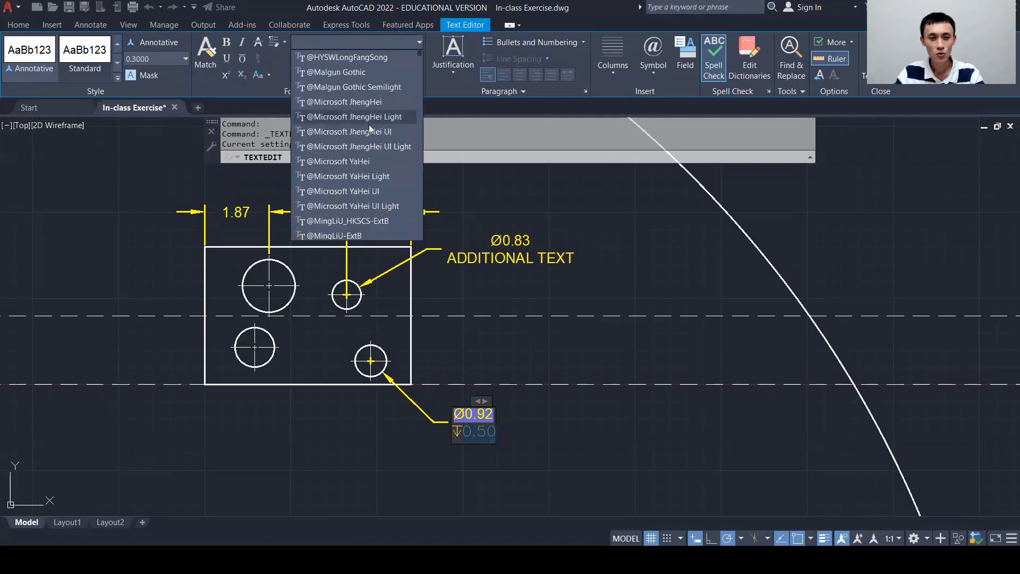
{"action": "scroll", "coordinate": [366, 108], "scroll_direction": "down", "scroll_amount": 7}
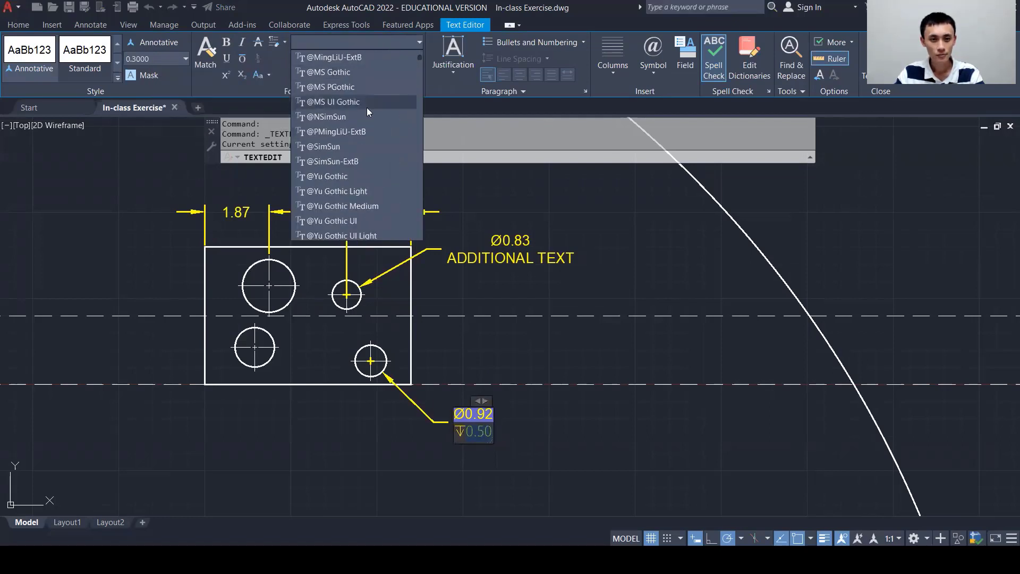
{"action": "scroll", "coordinate": [367, 107], "scroll_direction": "up", "scroll_amount": 7}
{"action": "scroll", "coordinate": [366, 107], "scroll_direction": "down", "scroll_amount": 1}
{"action": "scroll", "coordinate": [367, 110], "scroll_direction": "down", "scroll_amount": 5}
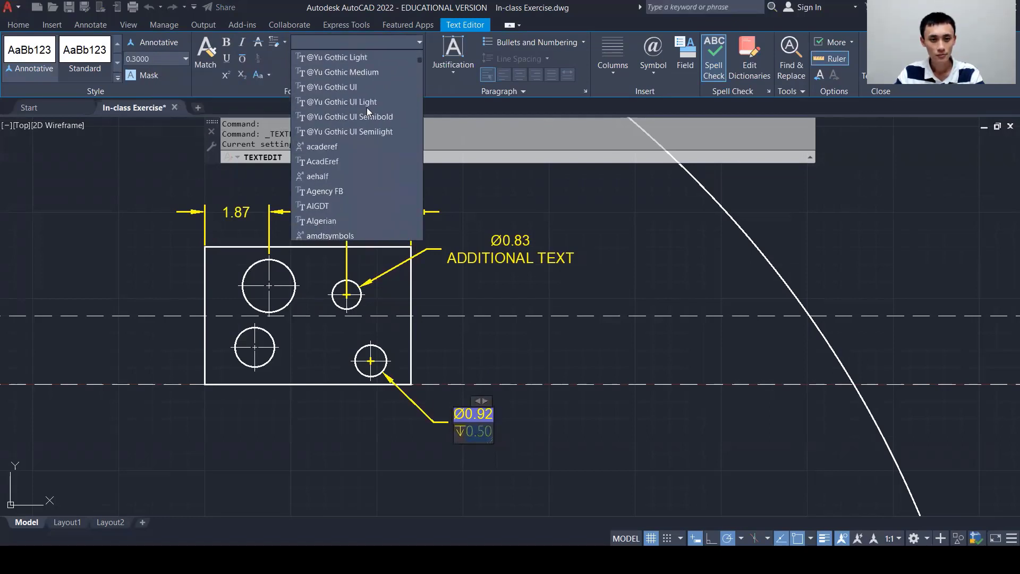
{"action": "scroll", "coordinate": [367, 110], "scroll_direction": "down", "scroll_amount": 2}
{"action": "scroll", "coordinate": [366, 110], "scroll_direction": "down", "scroll_amount": 1}
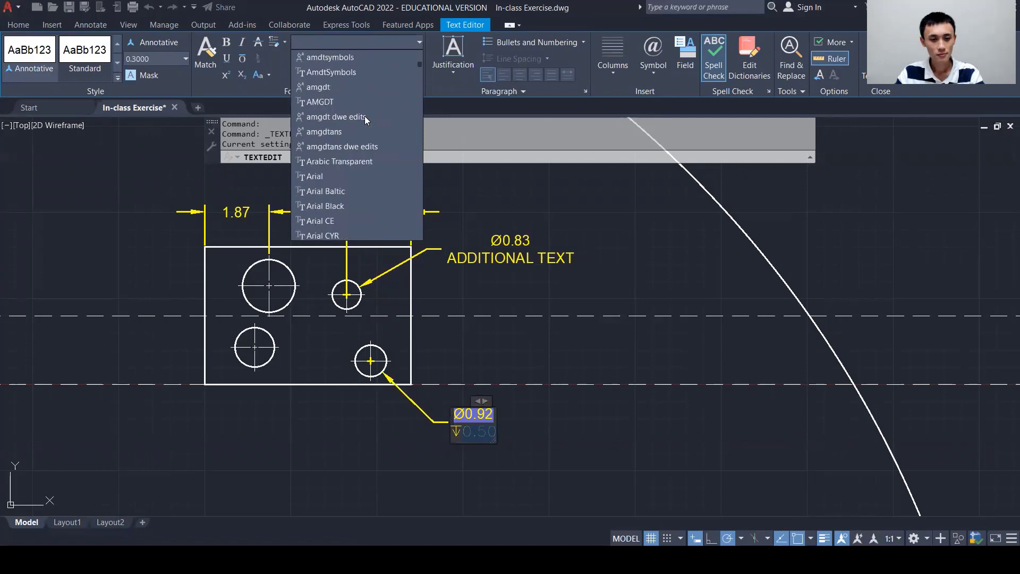
{"action": "left_click", "coordinate": [318, 179]}
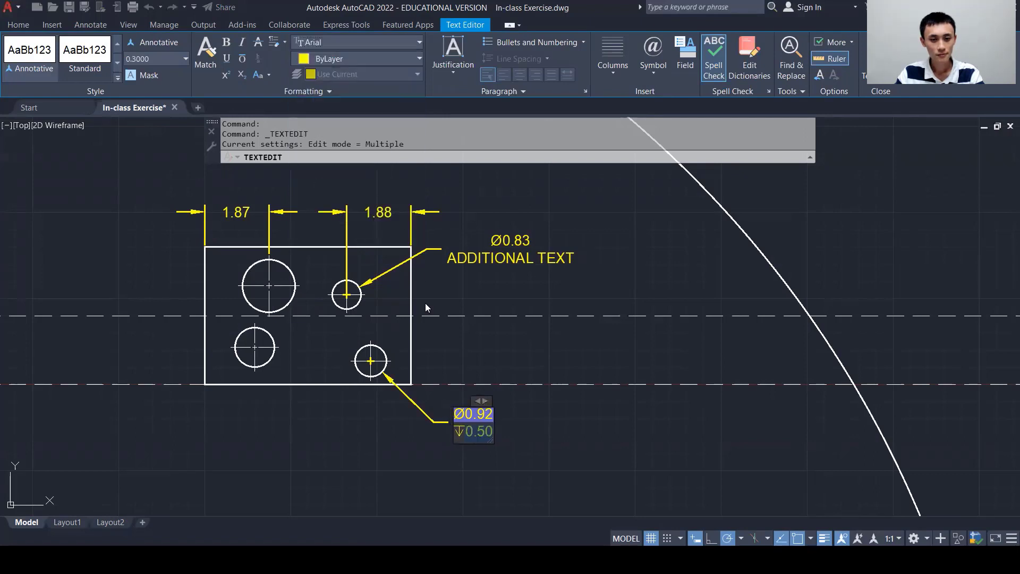
{"action": "left_click", "coordinate": [550, 364]}
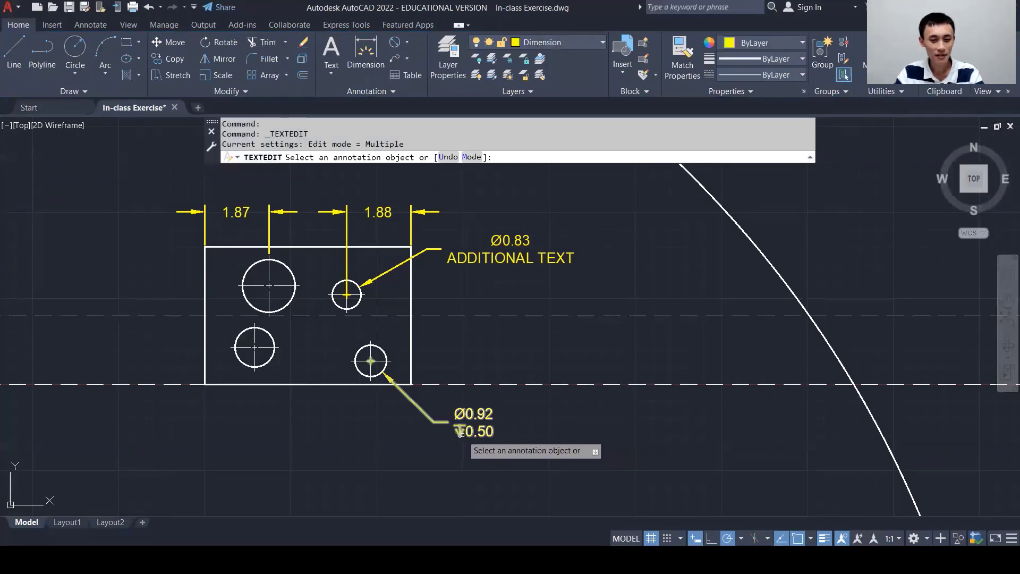
Step: Add a diameter dimension to the large circle, placing its text just outside the arc's upper-right portion
{"action": "scroll", "coordinate": [675, 346], "scroll_direction": "down", "scroll_amount": 1}
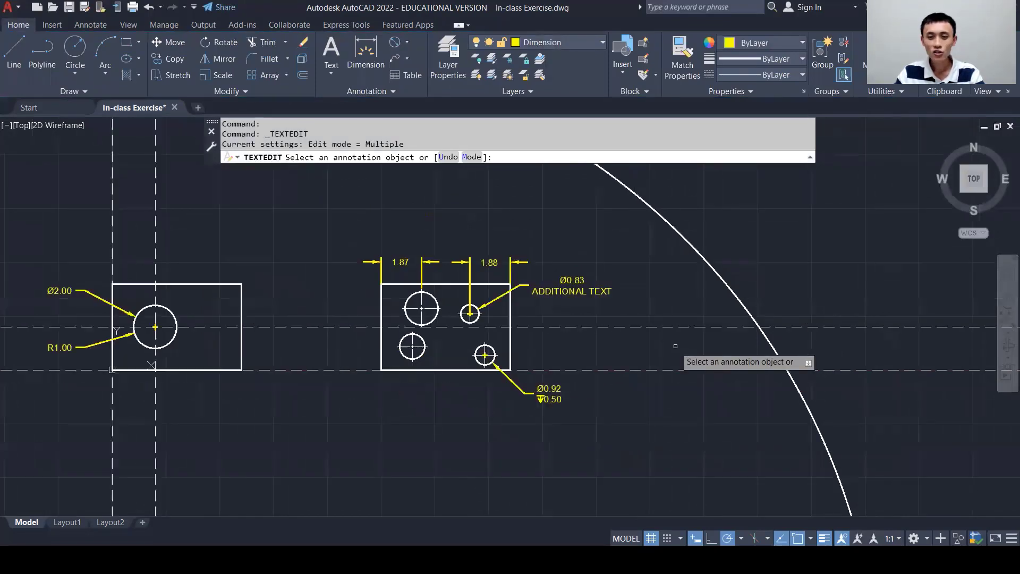
{"action": "scroll", "coordinate": [675, 346], "scroll_direction": "down", "scroll_amount": 6}
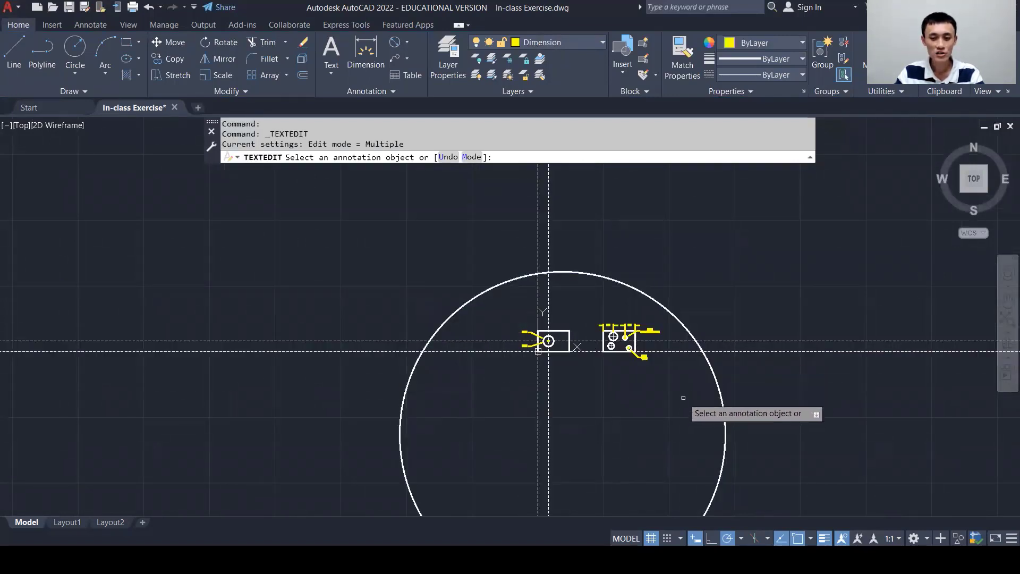
{"action": "scroll", "coordinate": [683, 361], "scroll_direction": "up", "scroll_amount": 4}
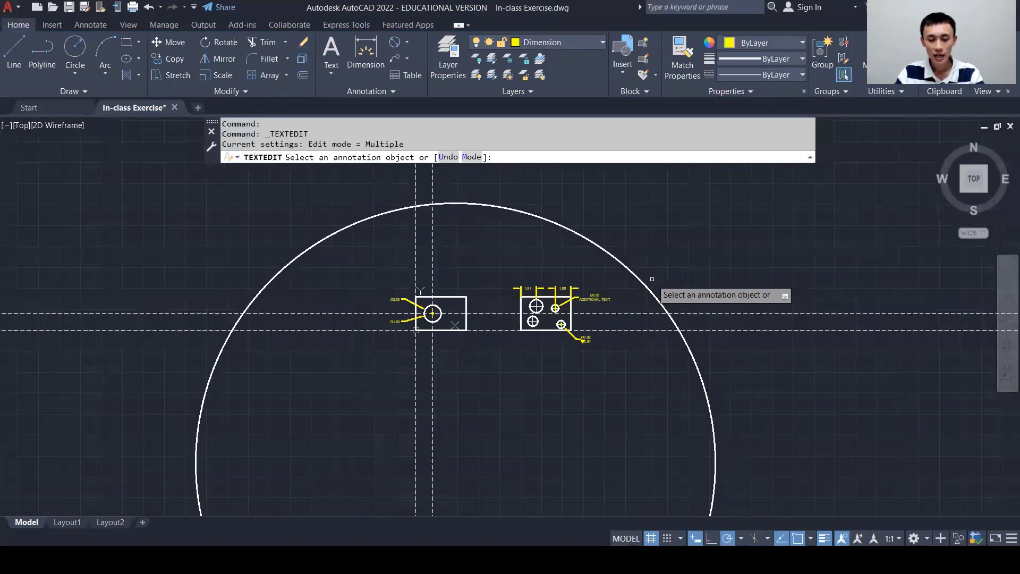
{"action": "scroll", "coordinate": [652, 280], "scroll_direction": "up", "scroll_amount": 2}
{"action": "scroll", "coordinate": [632, 284], "scroll_direction": "up", "scroll_amount": 2}
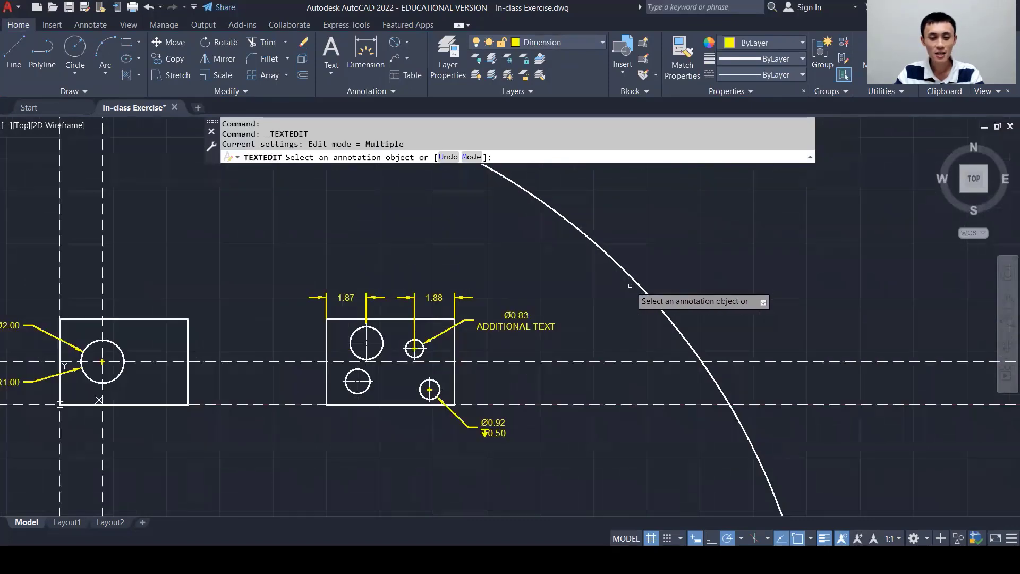
{"action": "scroll", "coordinate": [630, 285], "scroll_direction": "up", "scroll_amount": 2}
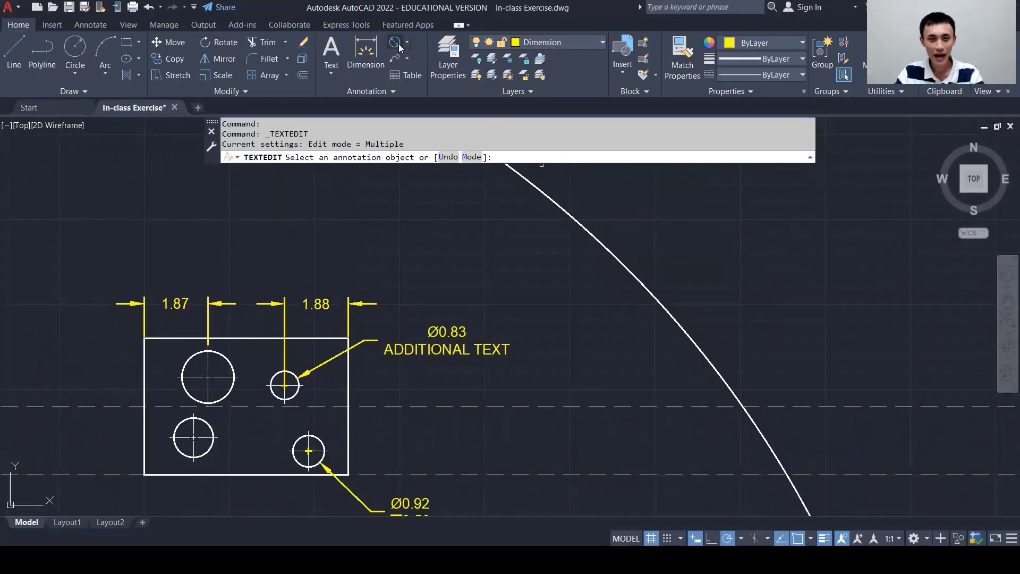
{"action": "left_click", "coordinate": [399, 45]}
{"action": "left_click", "coordinate": [715, 372]}
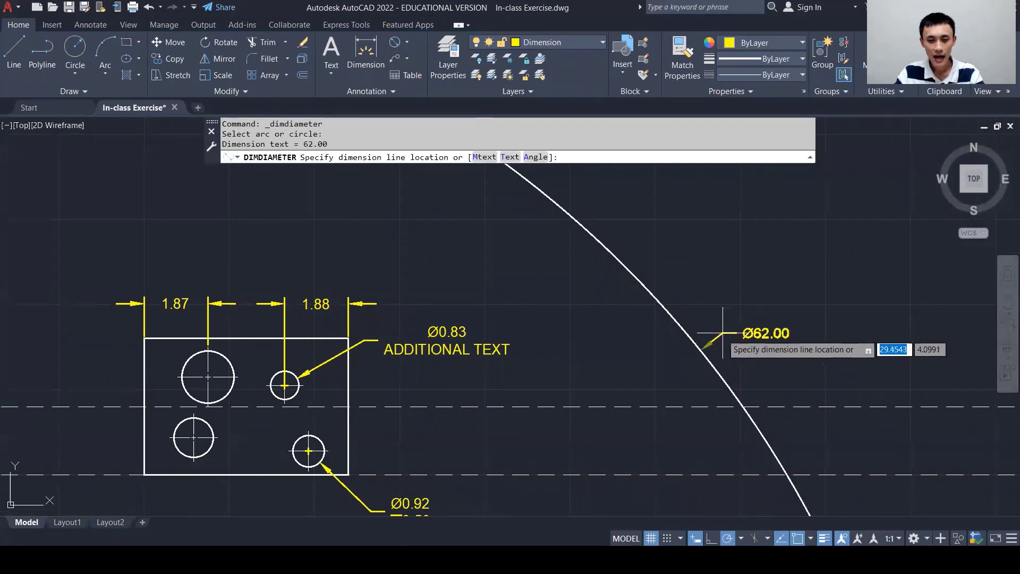
{"action": "left_click", "coordinate": [731, 320]}
Step: Examine where the large circle's center mark lies relative to the two rectangles and the new diameter dimension
{"action": "scroll", "coordinate": [777, 358], "scroll_direction": "down", "scroll_amount": 4}
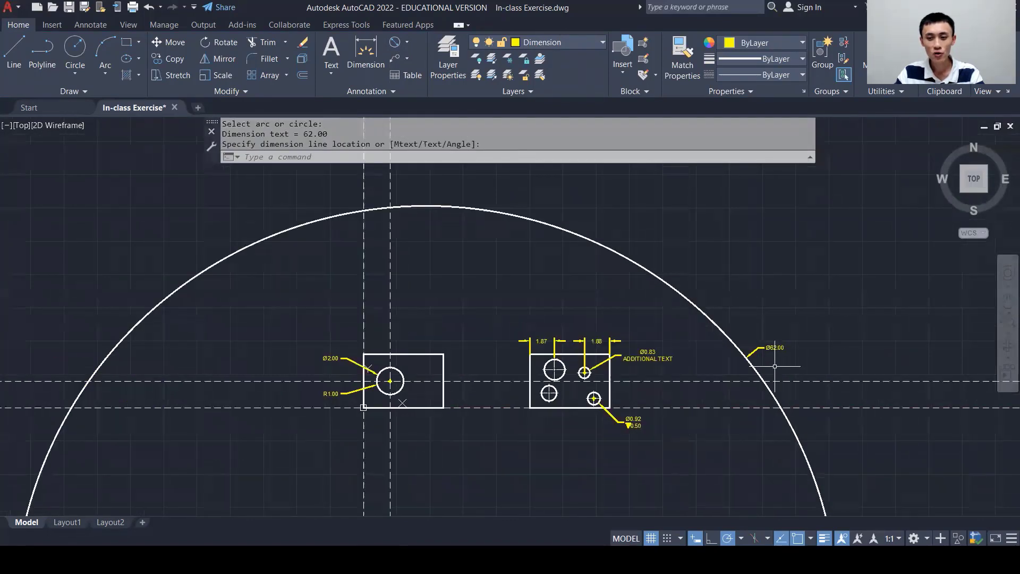
{"action": "scroll", "coordinate": [775, 366], "scroll_direction": "down", "scroll_amount": 4}
{"action": "scroll", "coordinate": [580, 397], "scroll_direction": "up", "scroll_amount": 7}
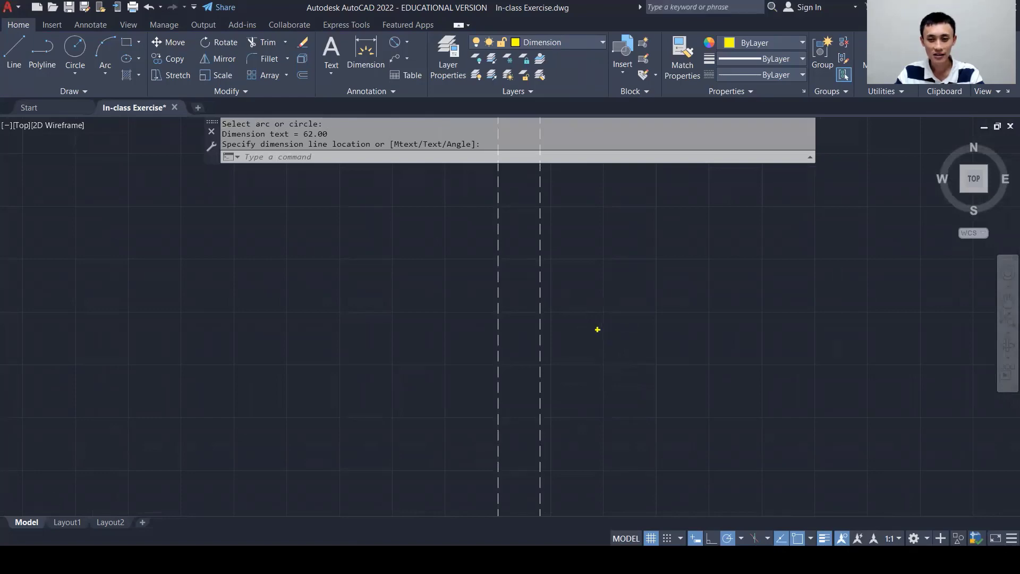
{"action": "scroll", "coordinate": [846, 289], "scroll_direction": "down", "scroll_amount": 8}
{"action": "scroll", "coordinate": [573, 321], "scroll_direction": "up", "scroll_amount": 1}
{"action": "scroll", "coordinate": [532, 332], "scroll_direction": "up", "scroll_amount": 3}
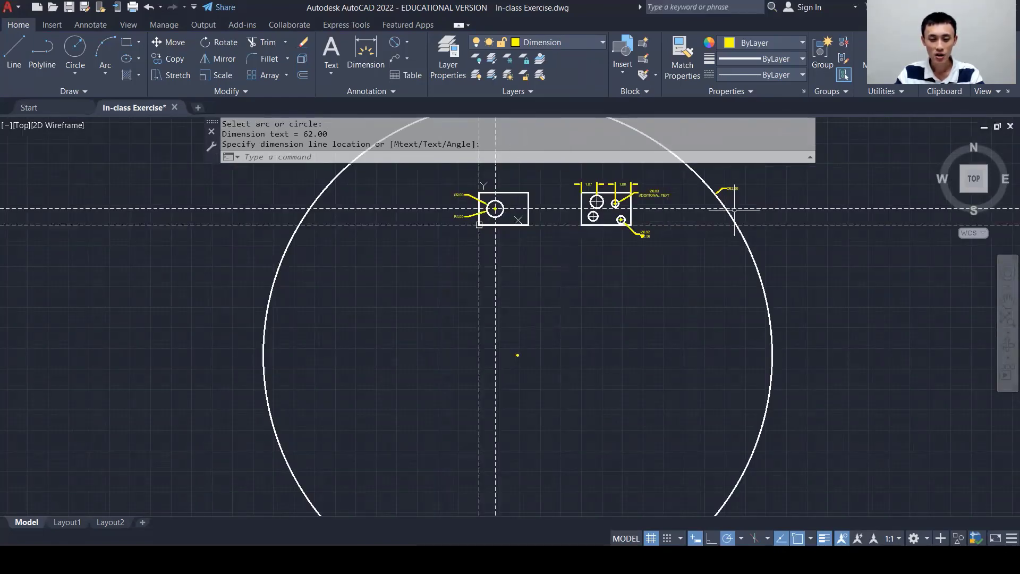
{"action": "scroll", "coordinate": [637, 285], "scroll_direction": "up", "scroll_amount": 3}
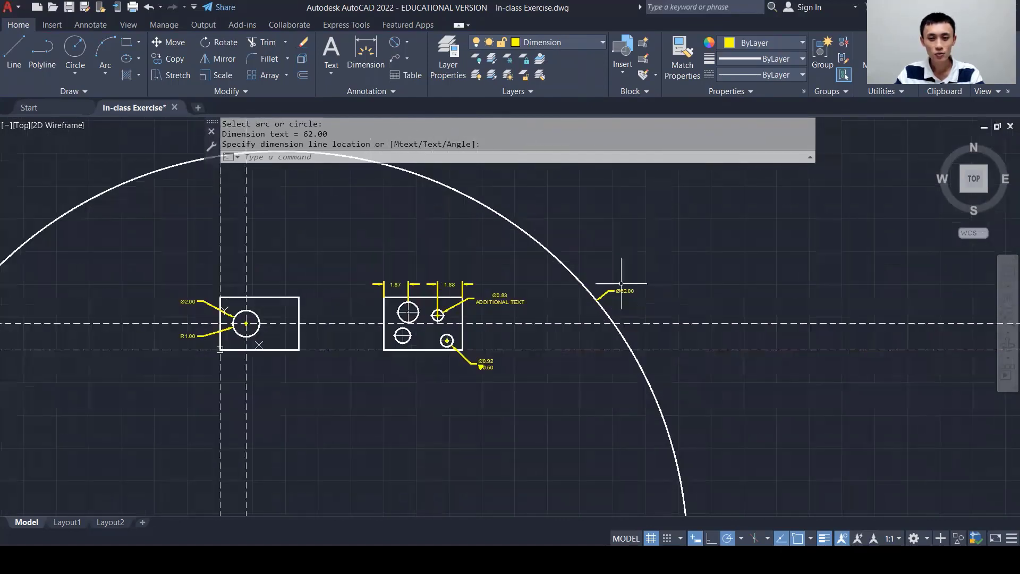
{"action": "scroll", "coordinate": [621, 282], "scroll_direction": "up", "scroll_amount": 5}
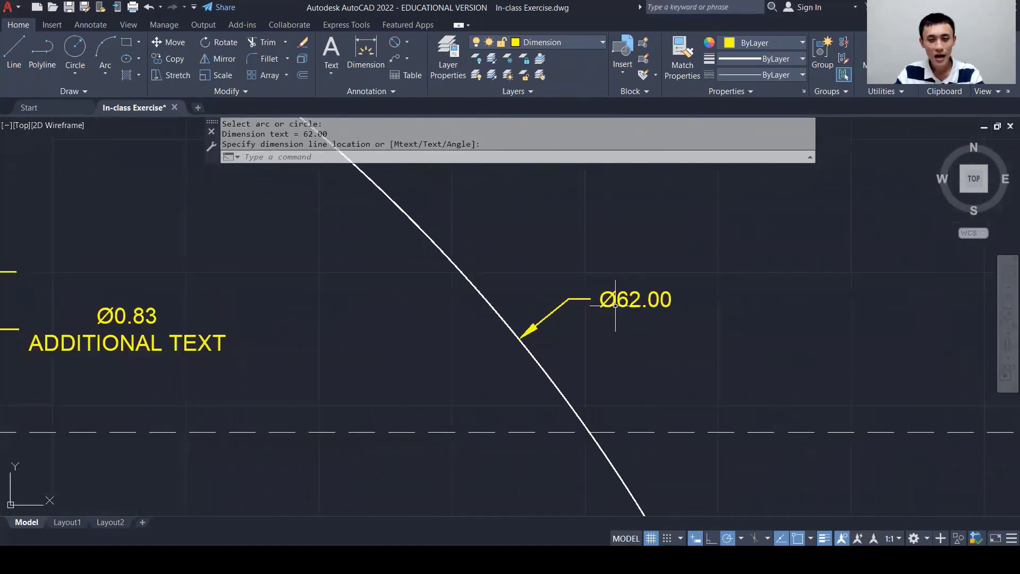
Step: Add a jogged radius dimension to the large circle, with its center override, text and jog between the four-hole rectangle and the arc
{"action": "left_click", "coordinate": [408, 42]}
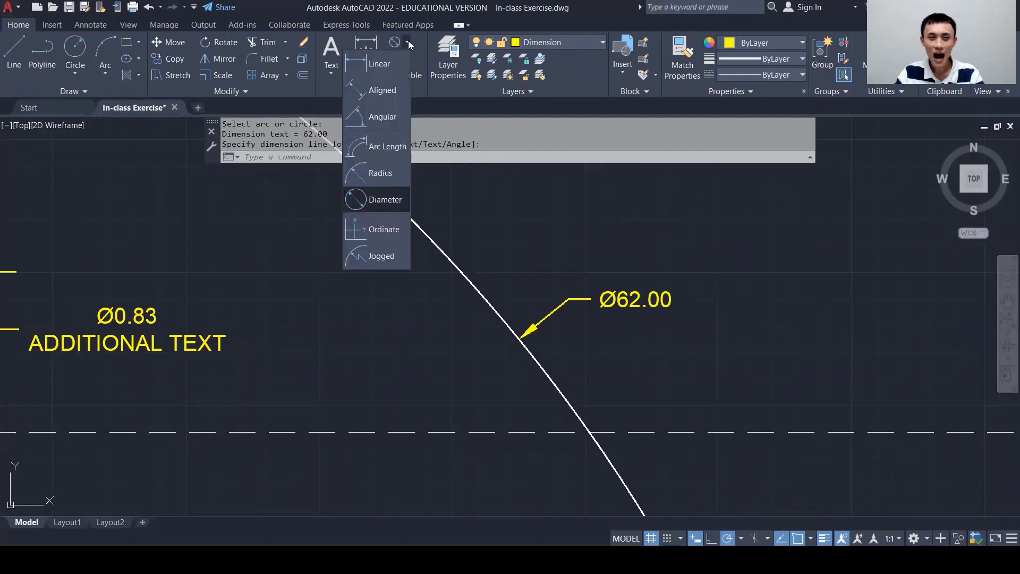
{"action": "left_click", "coordinate": [386, 259]}
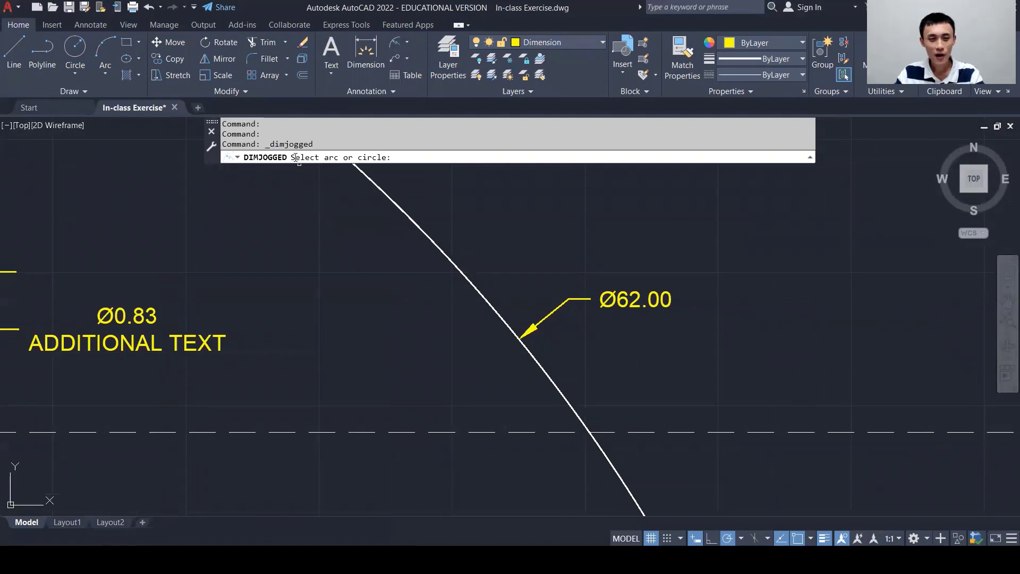
{"action": "left_click", "coordinate": [467, 276]}
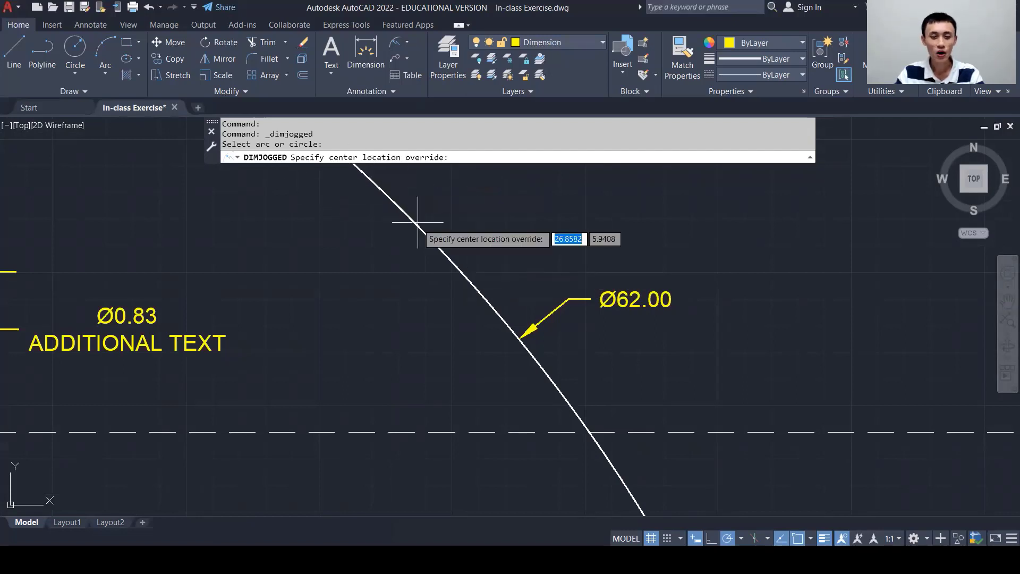
{"action": "scroll", "coordinate": [447, 350], "scroll_direction": "down", "scroll_amount": 2}
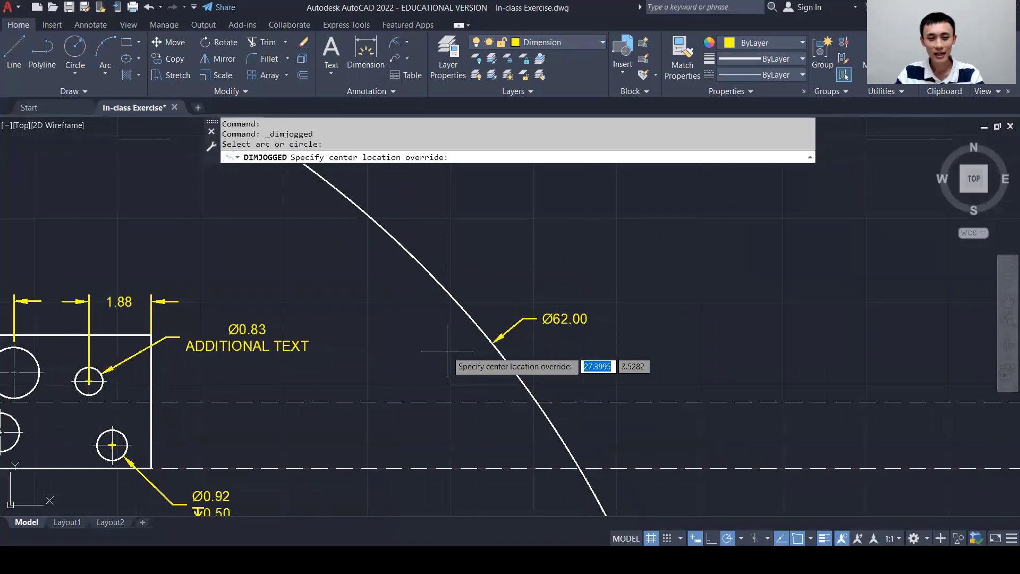
{"action": "scroll", "coordinate": [447, 350], "scroll_direction": "down", "scroll_amount": 4}
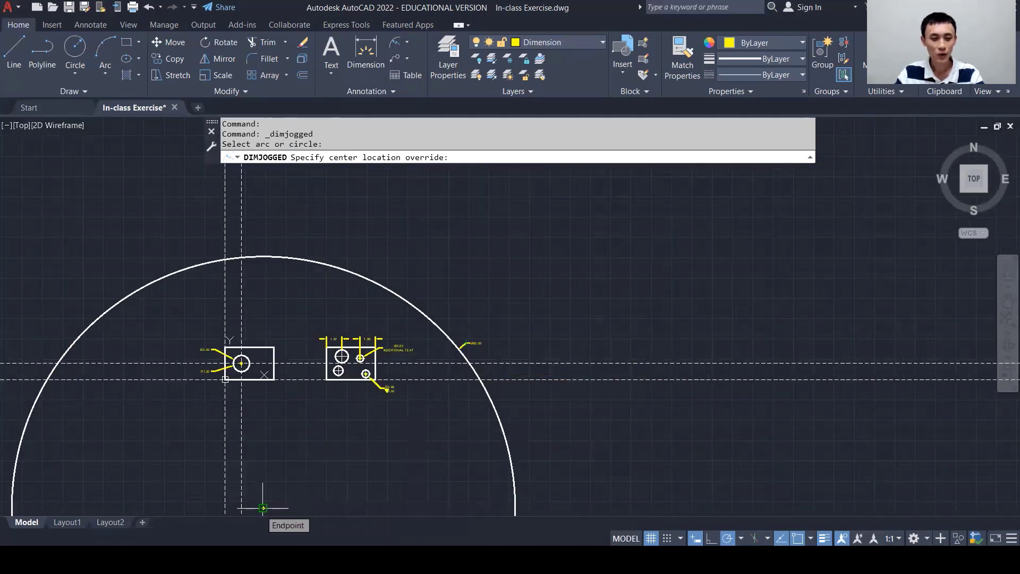
{"action": "scroll", "coordinate": [441, 359], "scroll_direction": "up", "scroll_amount": 4}
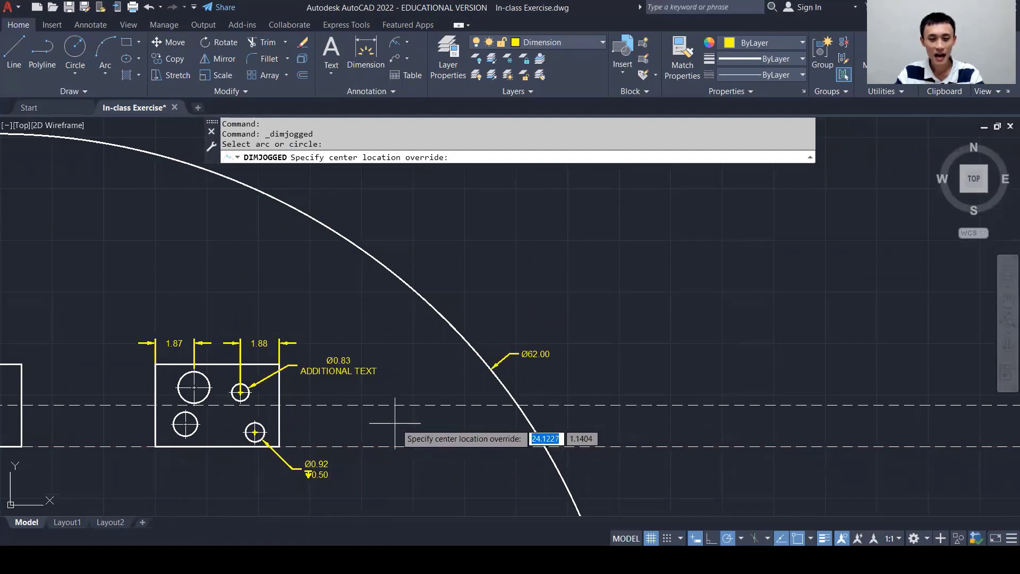
{"action": "left_click", "coordinate": [400, 423]}
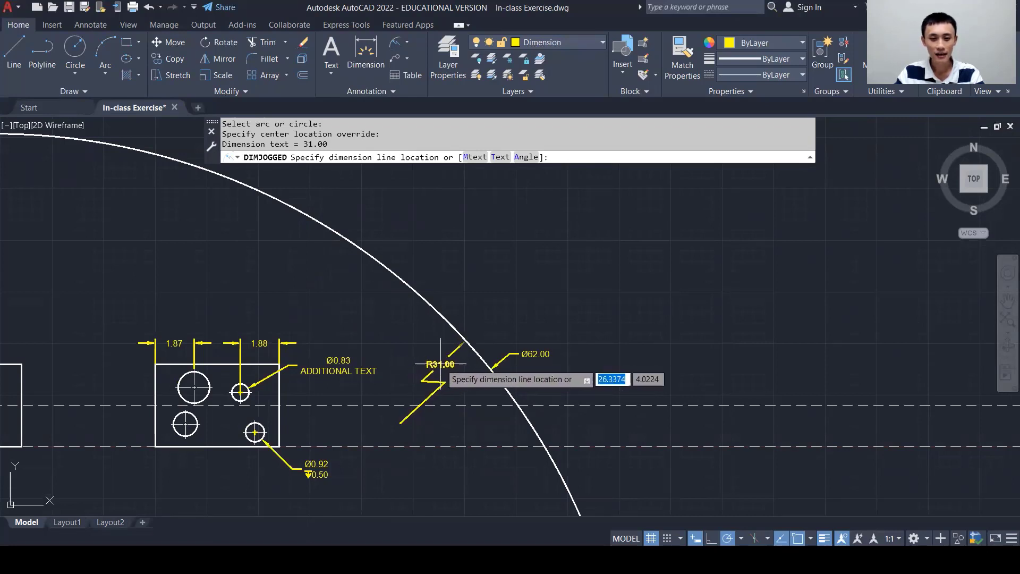
{"action": "left_click", "coordinate": [439, 364]}
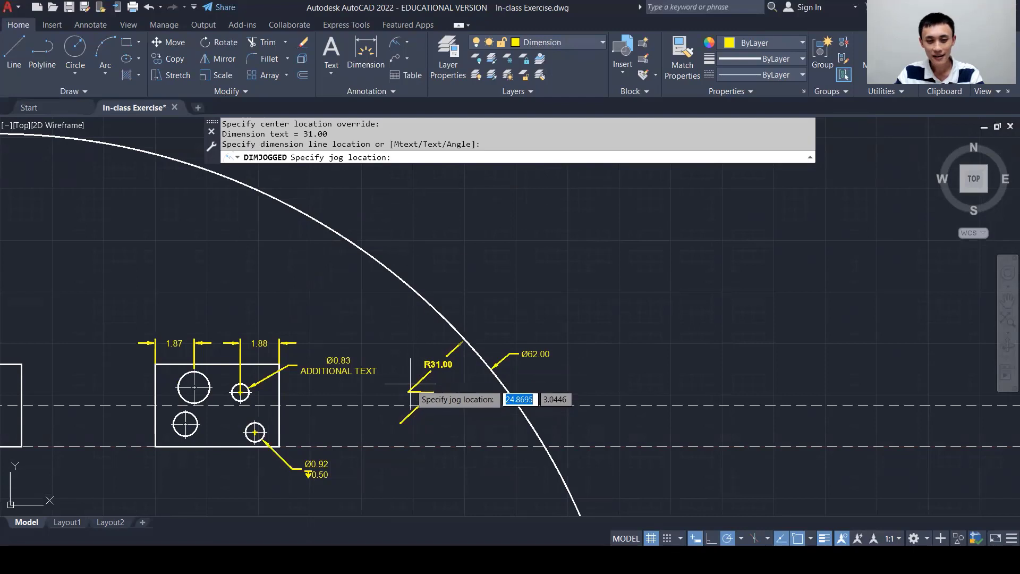
{"action": "left_click", "coordinate": [417, 383]}
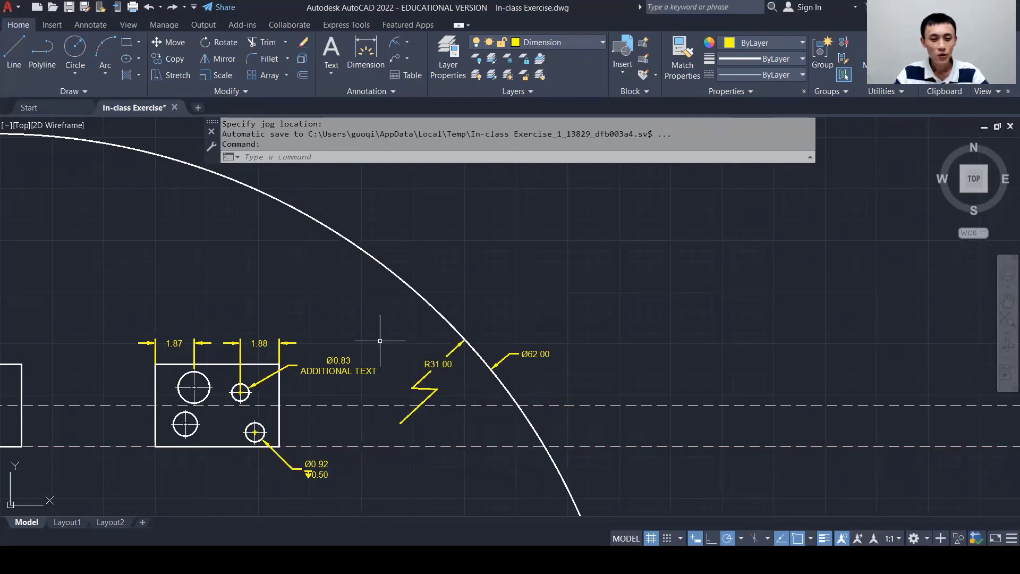
Step: Add a diameter dimension to the upper-left circle of the four-hole rectangle, placing its text outside the rectangle's left edge
{"action": "middle_click_drag", "start_coordinate": [377, 319], "coordinate": [609, 293]}
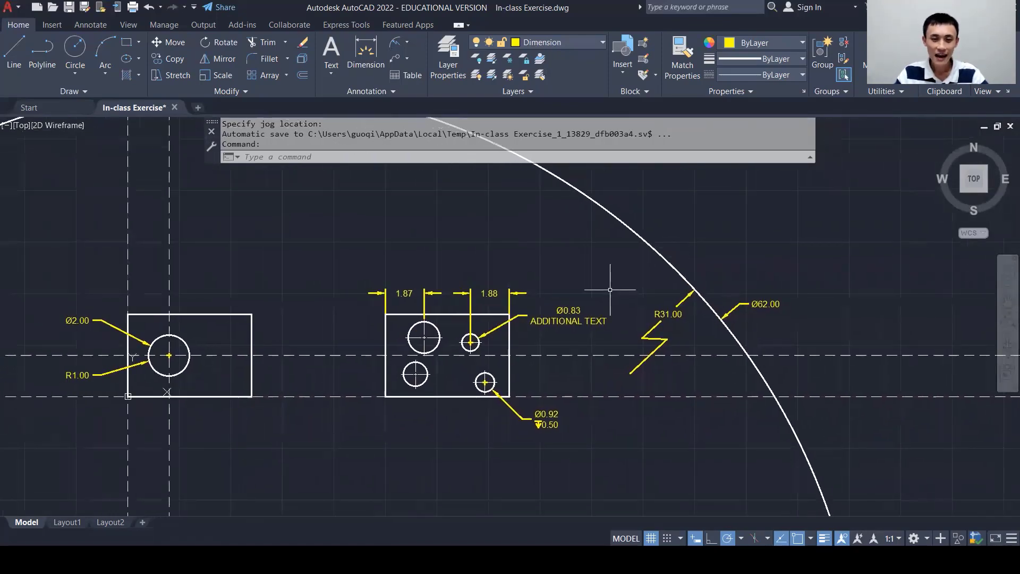
{"action": "scroll", "coordinate": [405, 352], "scroll_direction": "up", "scroll_amount": 6}
{"action": "scroll", "coordinate": [405, 352], "scroll_direction": "down", "scroll_amount": 2}
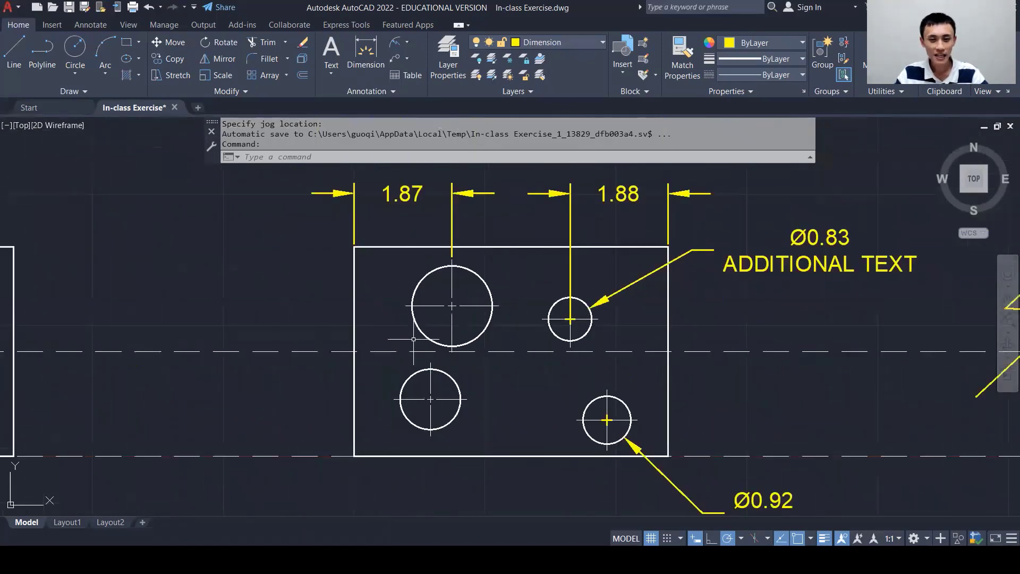
{"action": "left_click", "coordinate": [406, 43]}
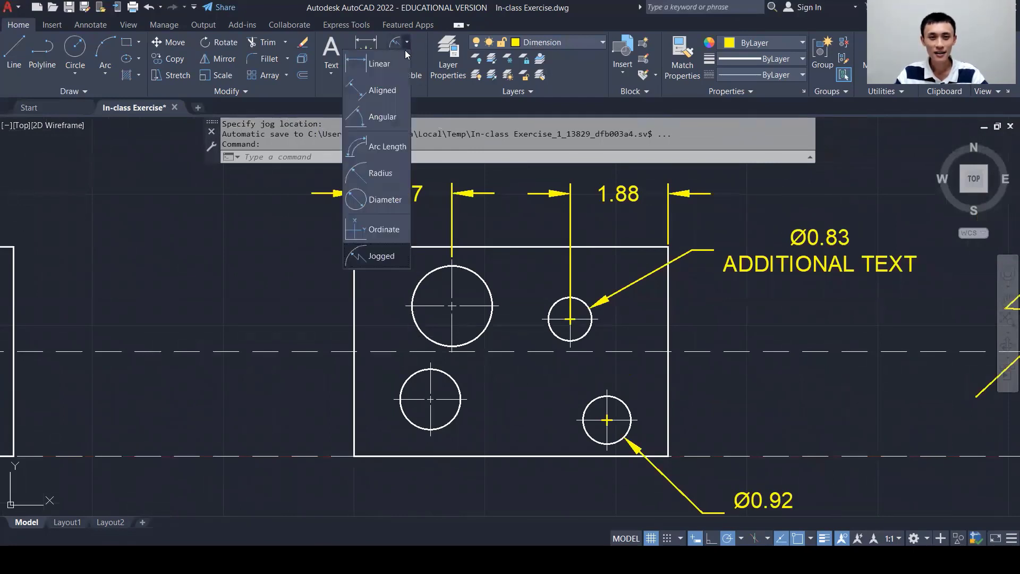
{"action": "left_click", "coordinate": [383, 199]}
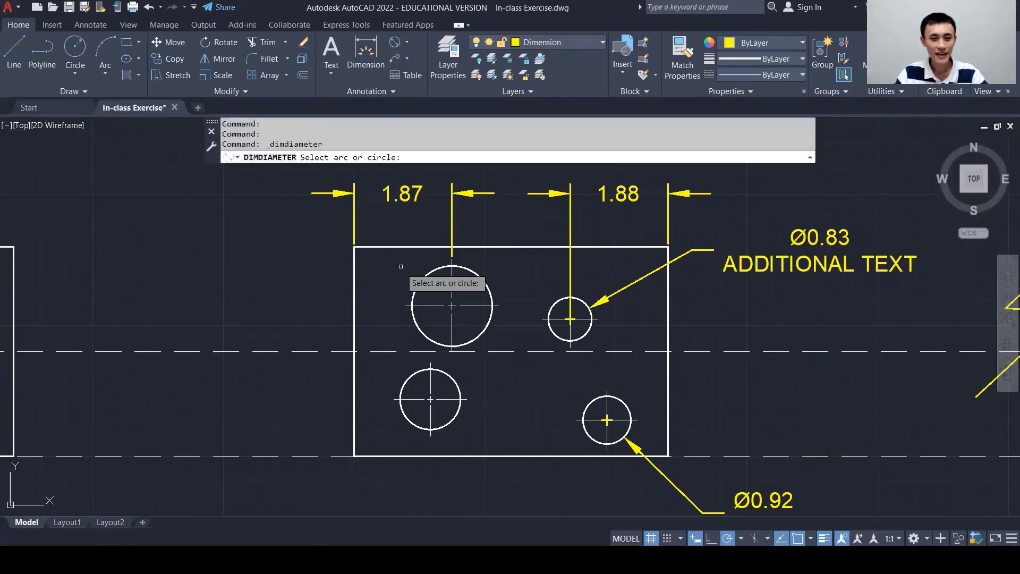
{"action": "left_click", "coordinate": [412, 302]}
{"action": "left_click", "coordinate": [311, 255]}
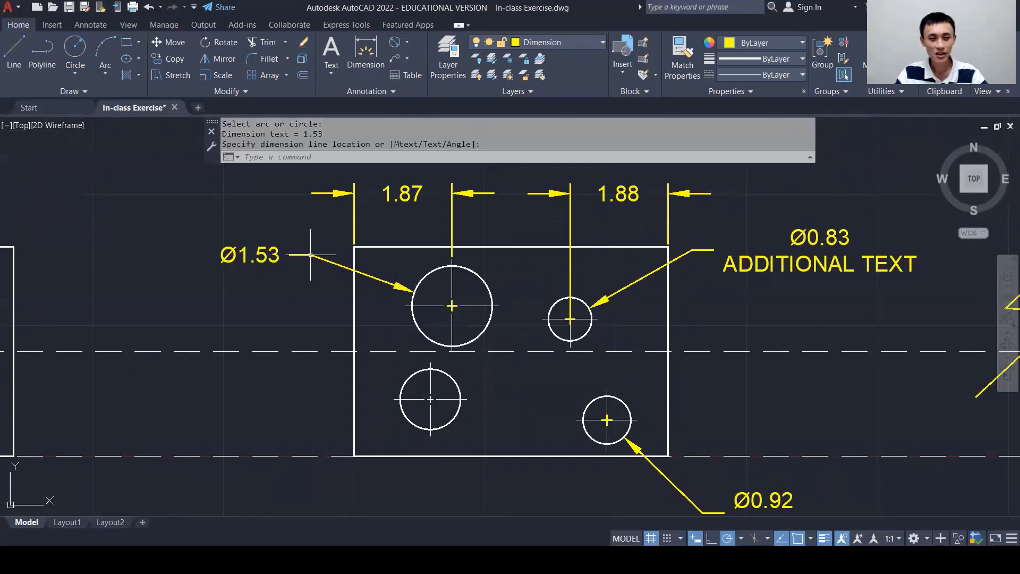
Step: Replace the upper-left circle's diameter text with ADDITIONAL COMMENT on two lines and close the text editor
{"action": "double_click", "coordinate": [279, 254]}
{"action": "key", "text": "Delete"}
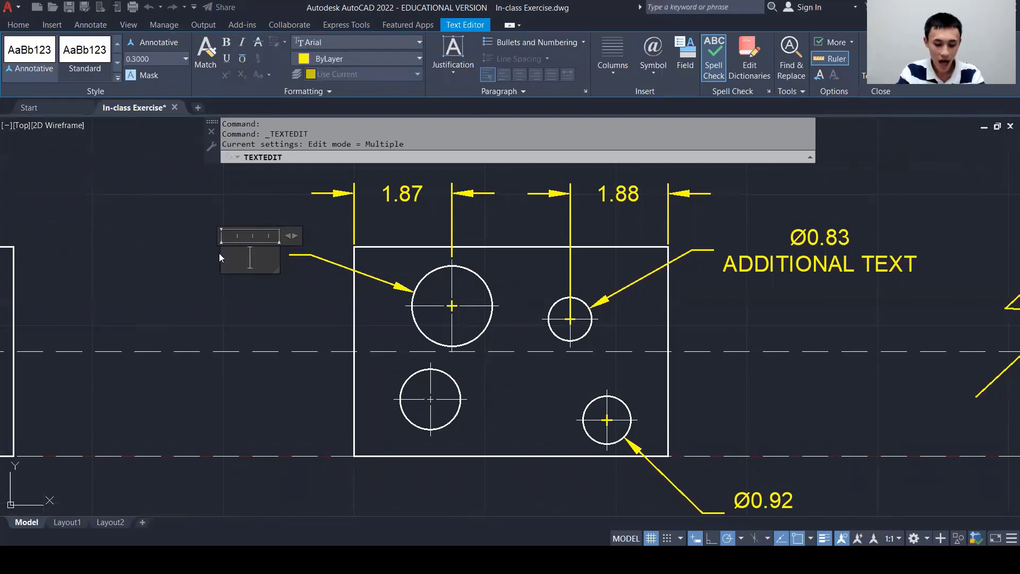
{"action": "type", "text": "ADDITIONAL"}
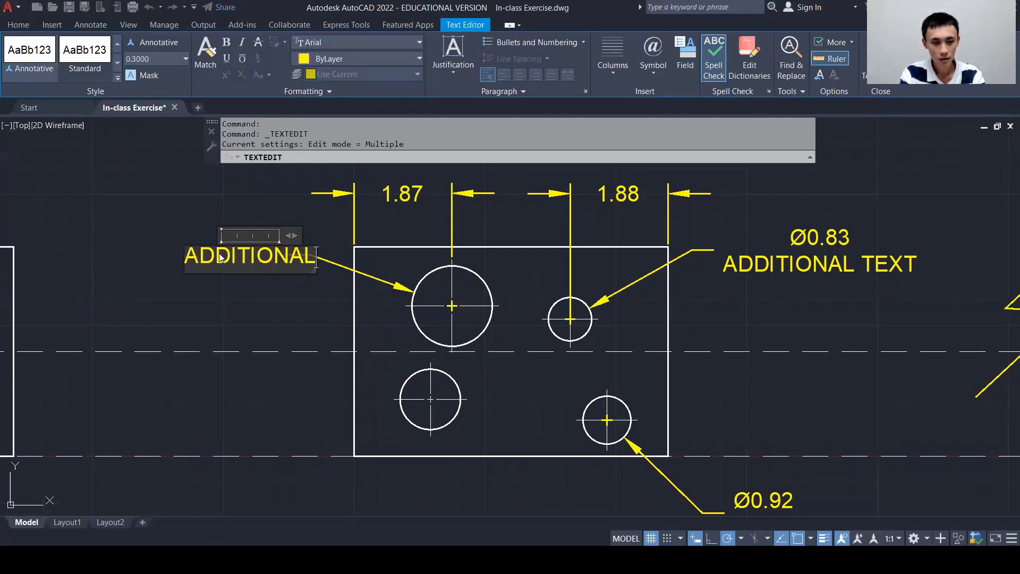
{"action": "key", "text": "Return"}
{"action": "type", "text": "COMMENT"}
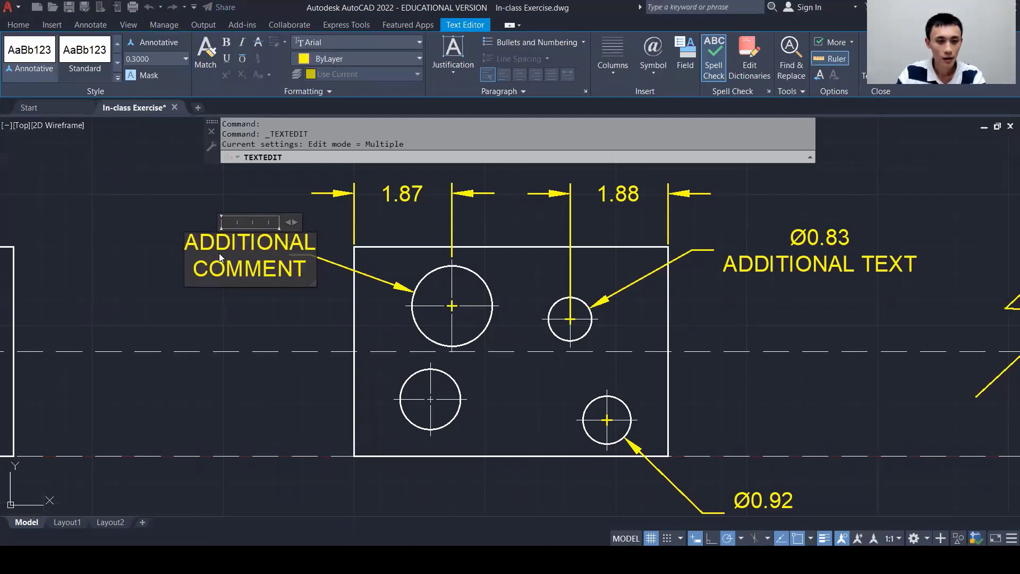
{"action": "left_click", "coordinate": [269, 303]}
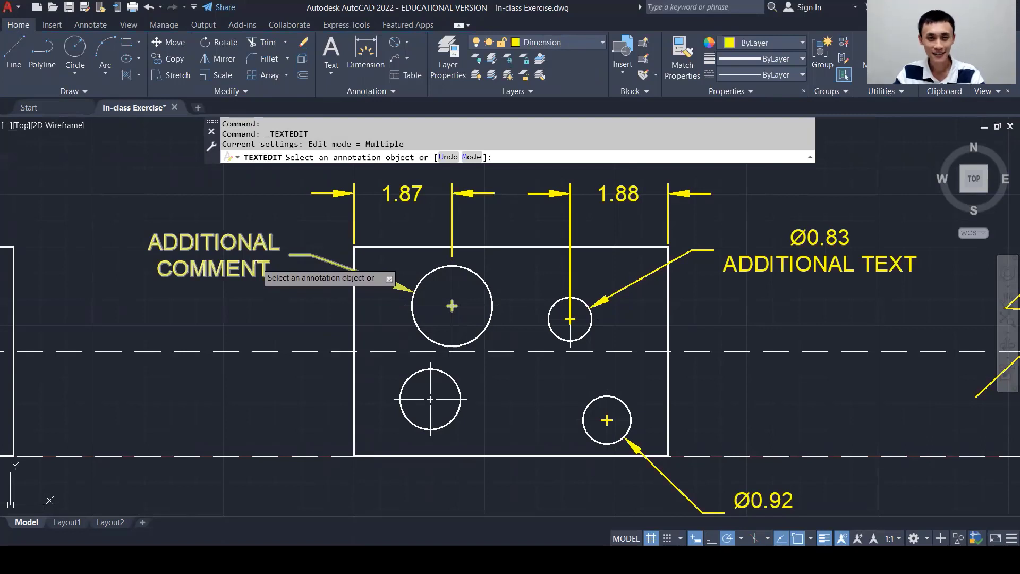
Step: Create a new multileader style named Mechanical based on Standard and open its settings
{"action": "left_click", "coordinate": [376, 93]}
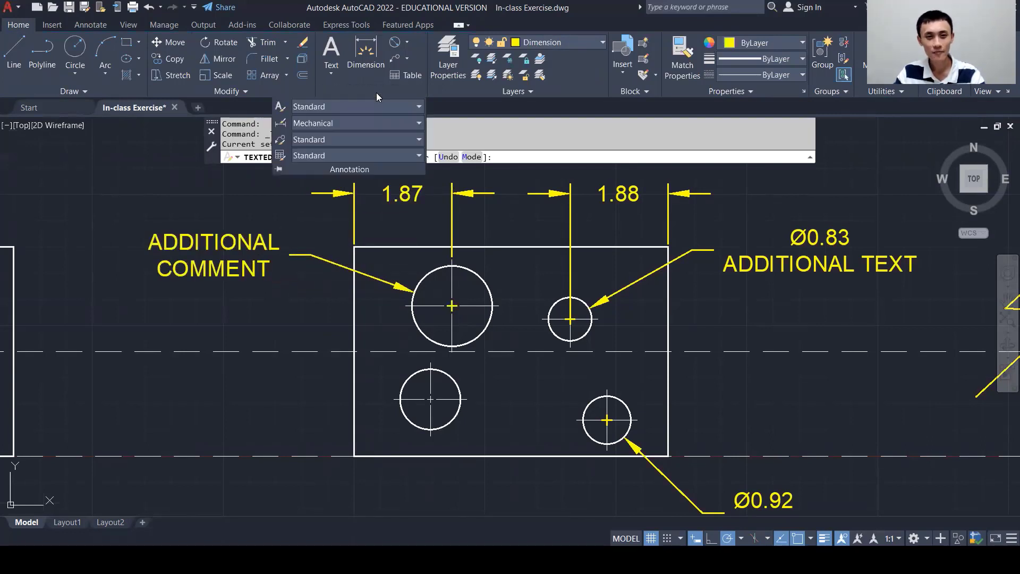
{"action": "left_click", "coordinate": [282, 141]}
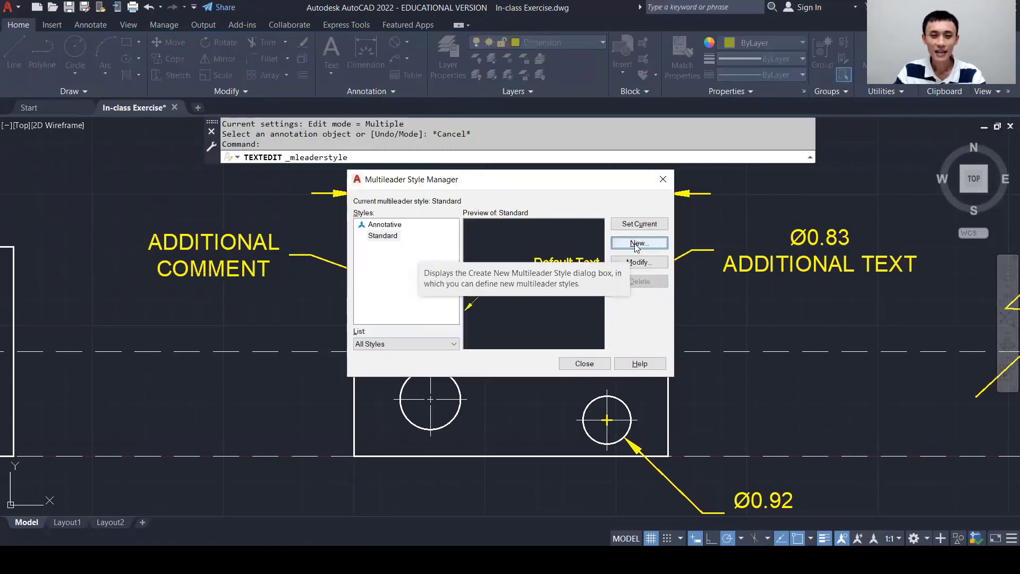
{"action": "left_click", "coordinate": [637, 244]}
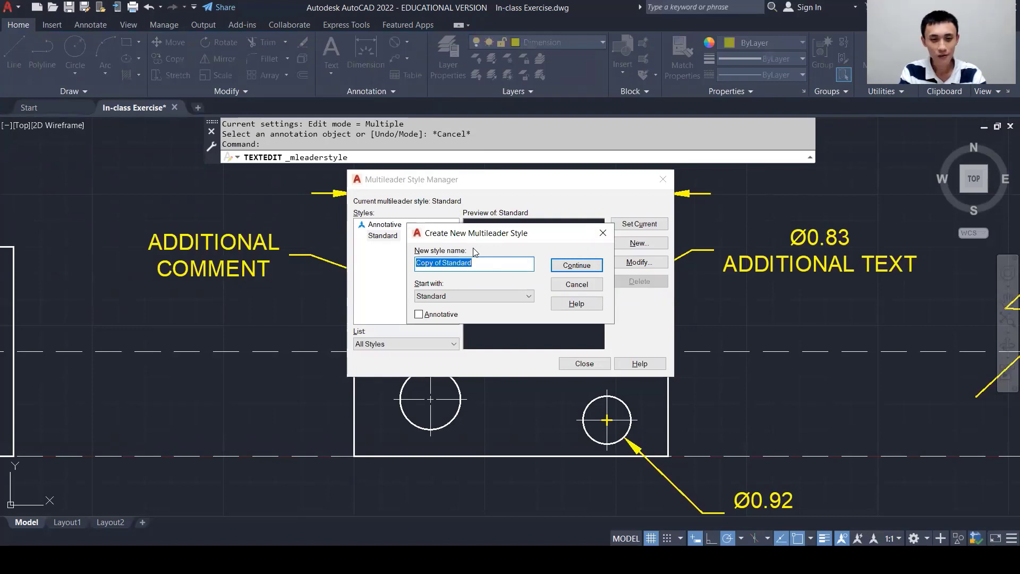
{"action": "type", "text": "Mech"}
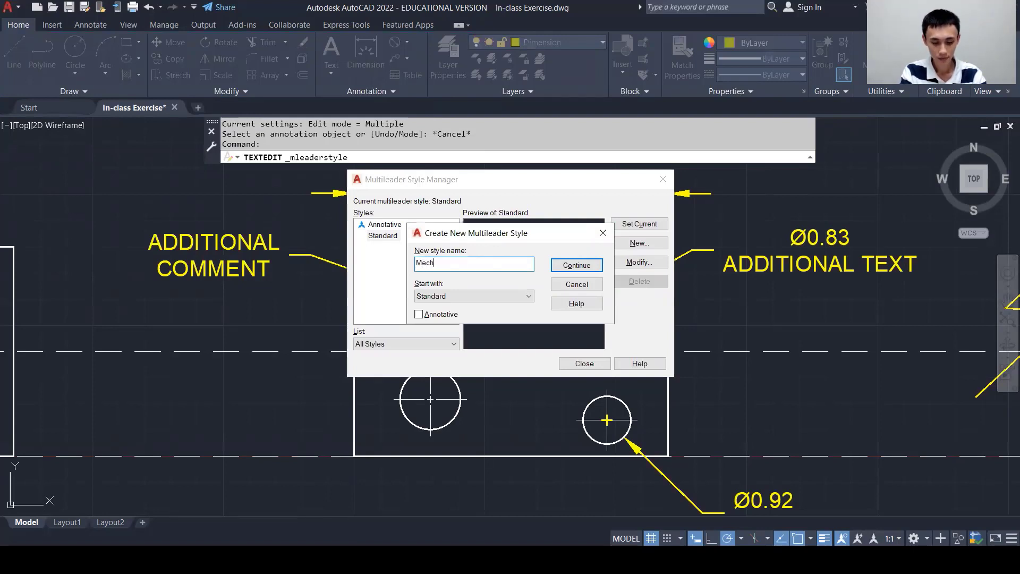
{"action": "type", "text": "anical"}
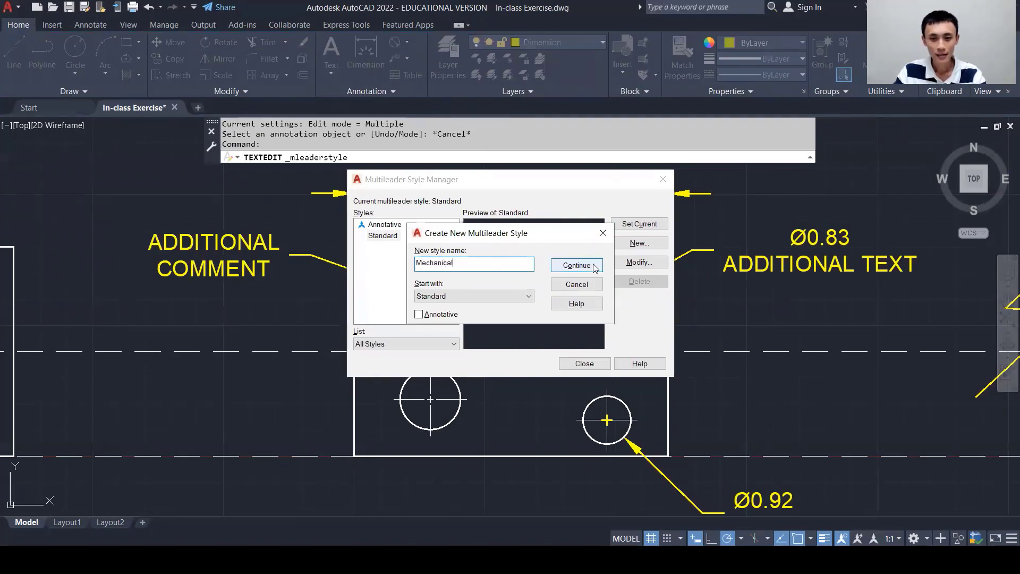
{"action": "left_click", "coordinate": [576, 265]}
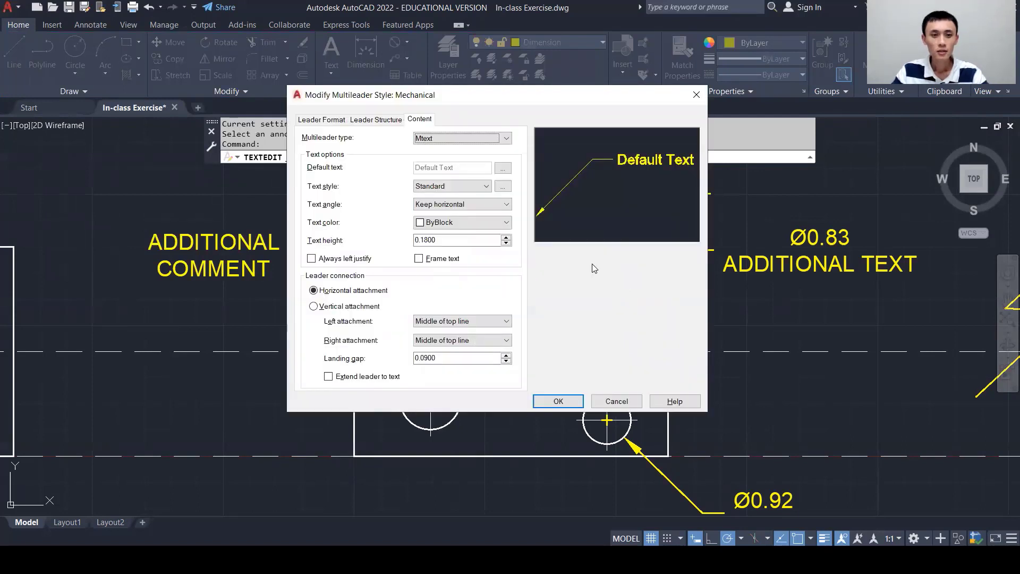
Step: Try the Spline and None leader types for the Mechanical style, and return the type to Straight
{"action": "left_click", "coordinate": [327, 120]}
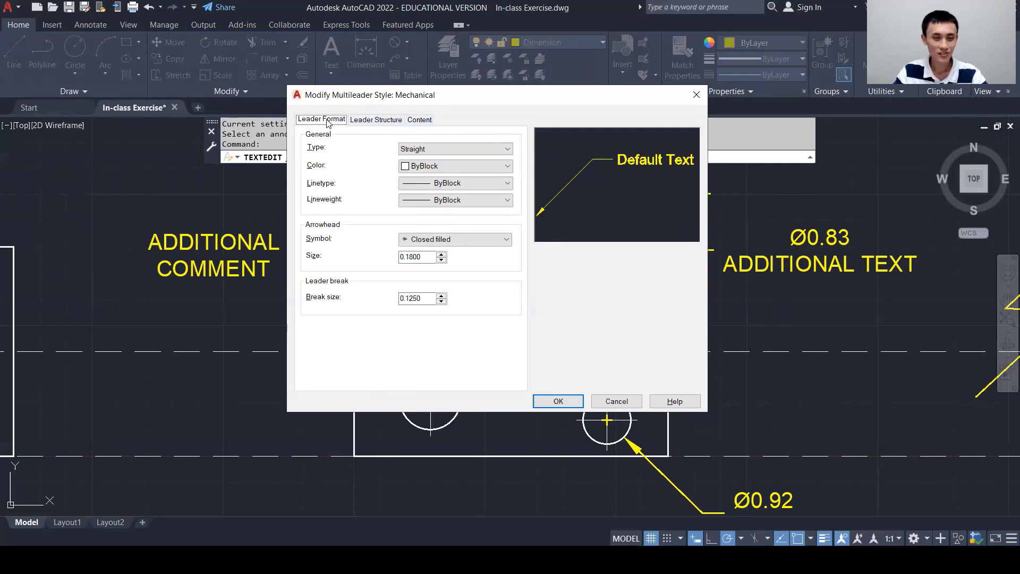
{"action": "left_click", "coordinate": [454, 152]}
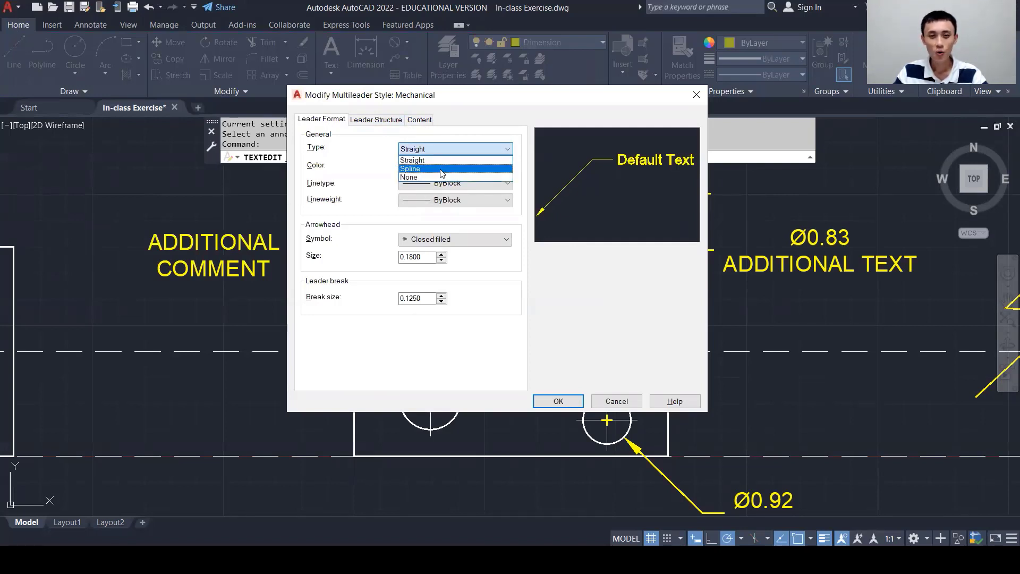
{"action": "left_click", "coordinate": [441, 169]}
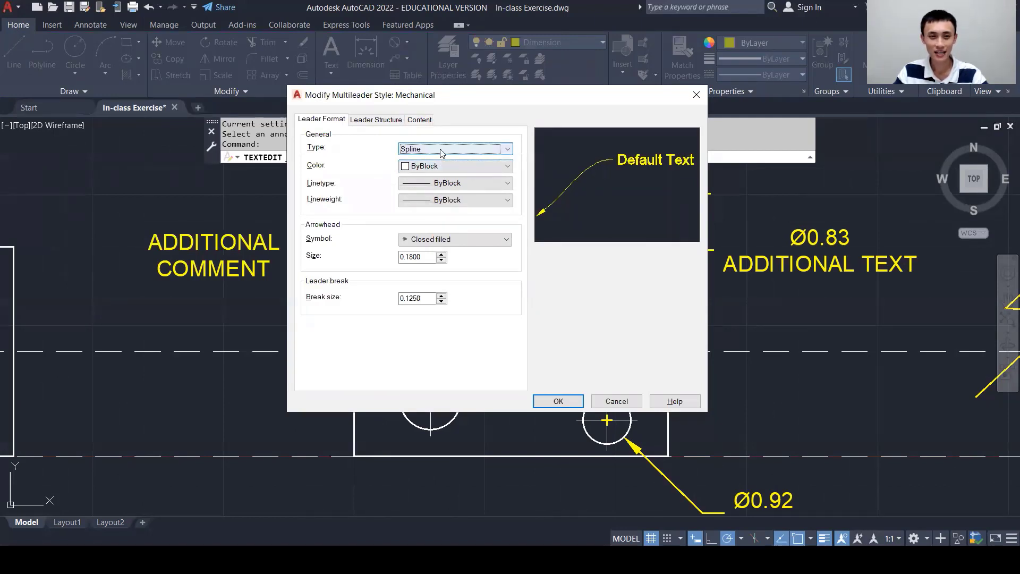
{"action": "left_click", "coordinate": [443, 149]}
{"action": "left_click", "coordinate": [433, 176]}
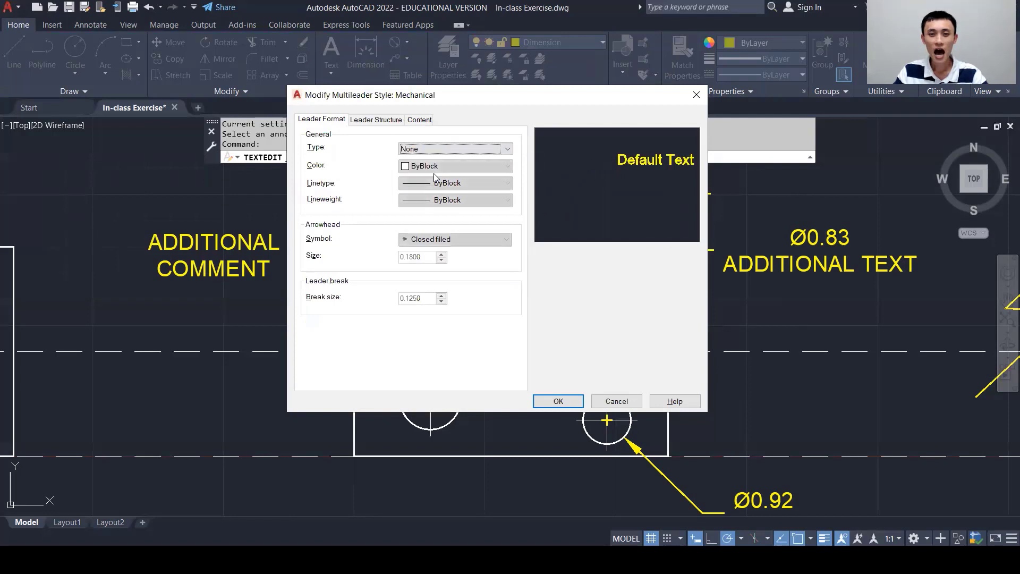
{"action": "left_click", "coordinate": [428, 151]}
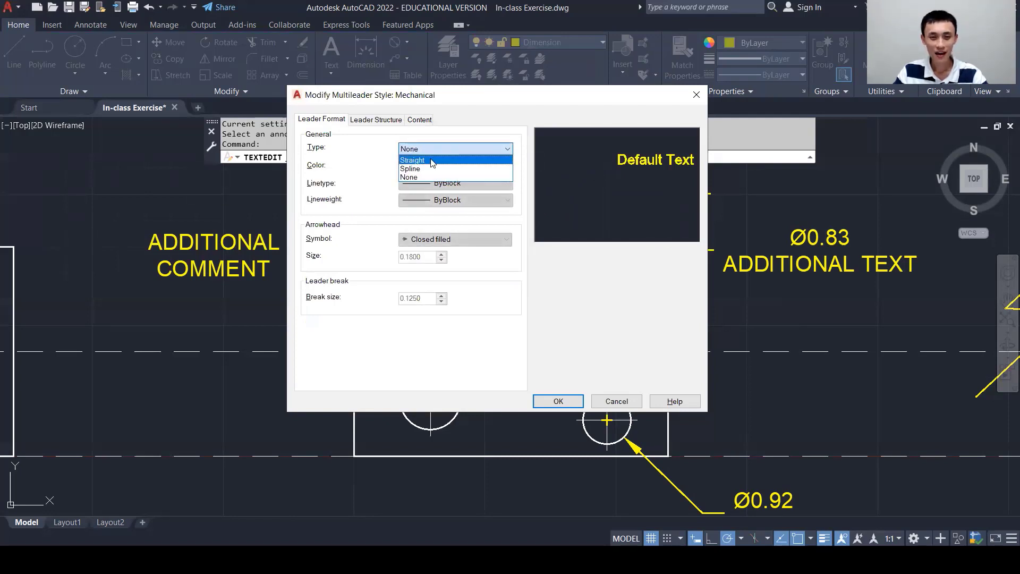
{"action": "left_click", "coordinate": [432, 161]}
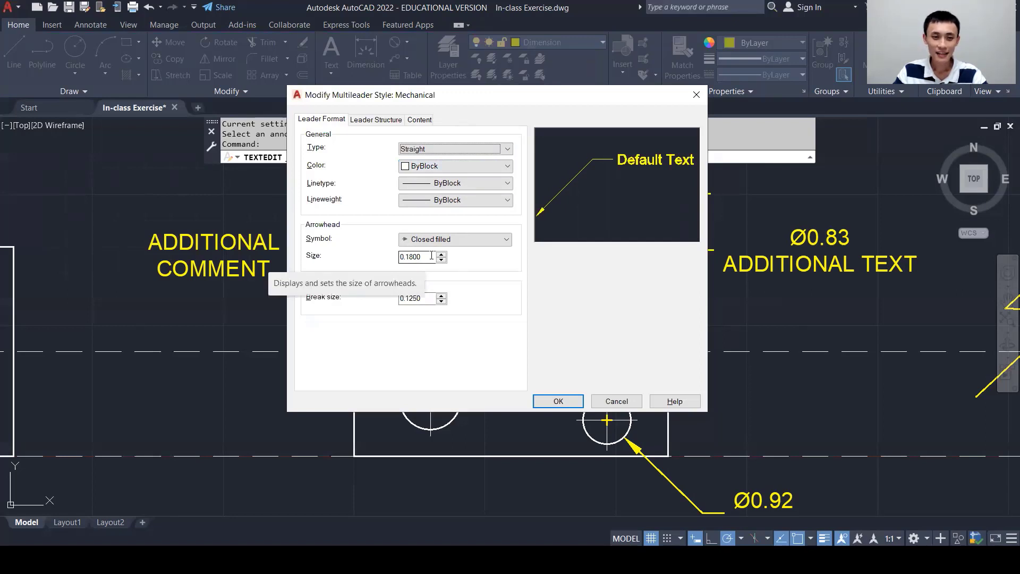
Step: Set the leader arrowhead size to 0.3, and try the leader without automatic landing before including the landing again
{"action": "left_click_drag", "start_coordinate": [431, 255], "coordinate": [387, 253]}
{"action": "type", "text": "0.3"}
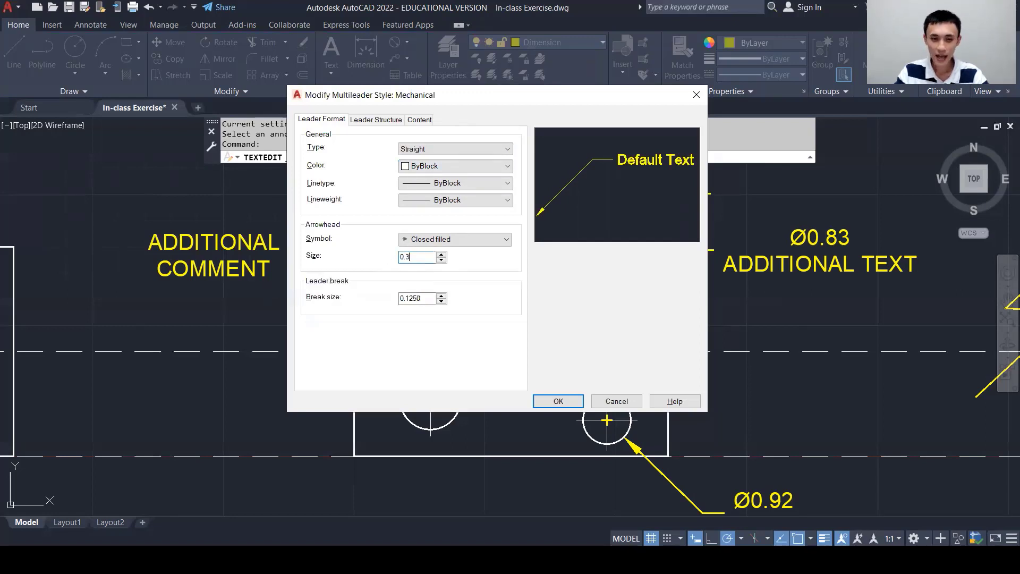
{"action": "left_click", "coordinate": [363, 122]}
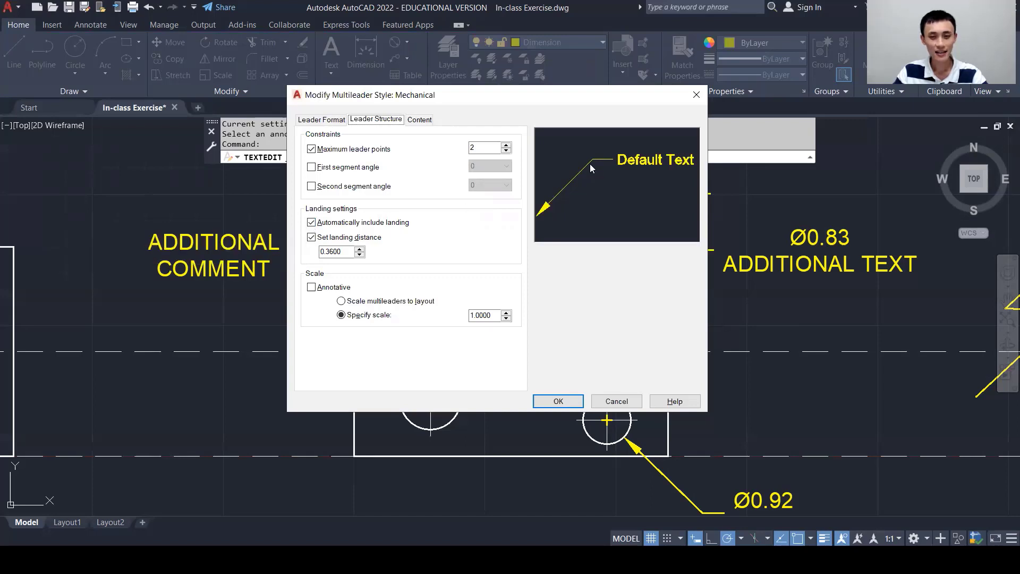
{"action": "left_click", "coordinate": [312, 223]}
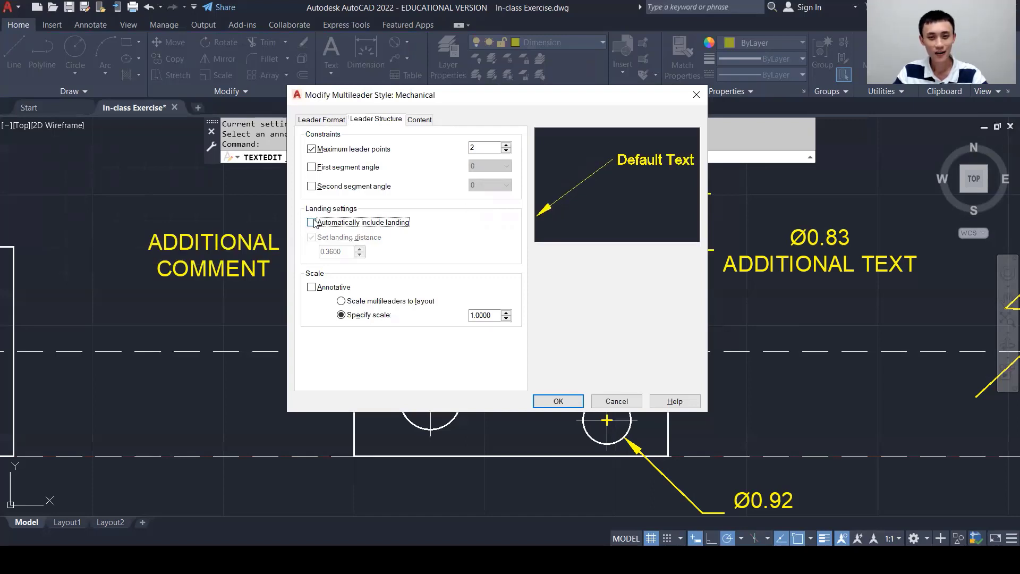
{"action": "left_click", "coordinate": [312, 222]}
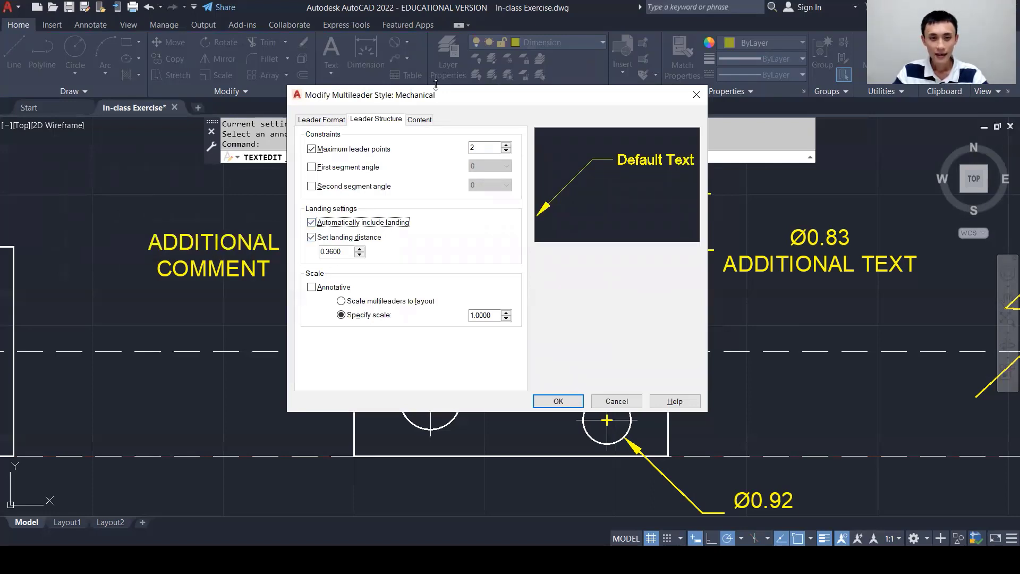
Step: Try Block as the multileader content with the Slot, Circle and Box source blocks, and return the content type to Mtext
{"action": "left_click", "coordinate": [418, 120]}
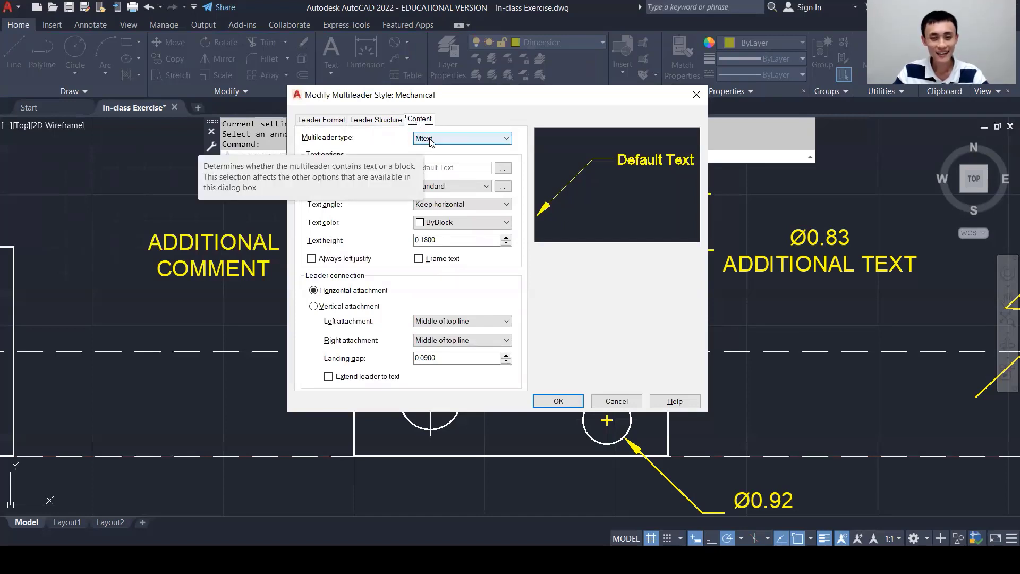
{"action": "left_click", "coordinate": [430, 139]}
{"action": "left_click", "coordinate": [430, 159]}
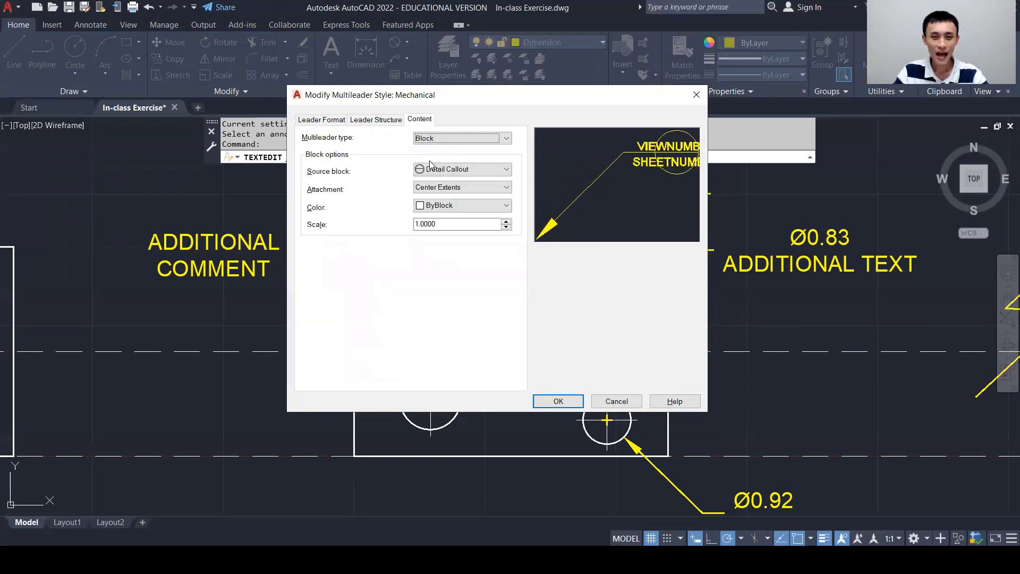
{"action": "left_click", "coordinate": [441, 169]}
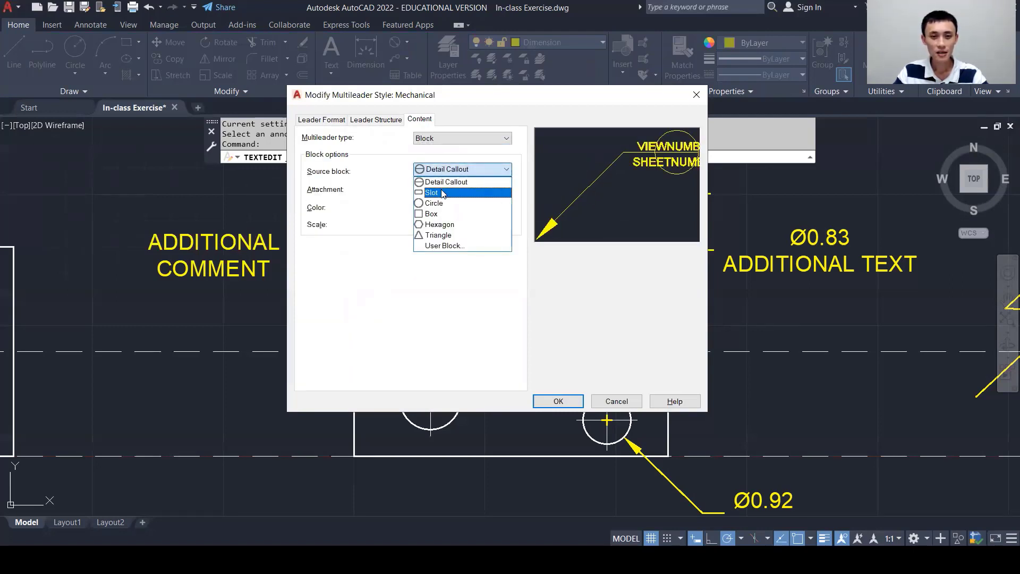
{"action": "left_click", "coordinate": [443, 192]}
{"action": "left_click", "coordinate": [462, 169]}
{"action": "left_click", "coordinate": [434, 203]}
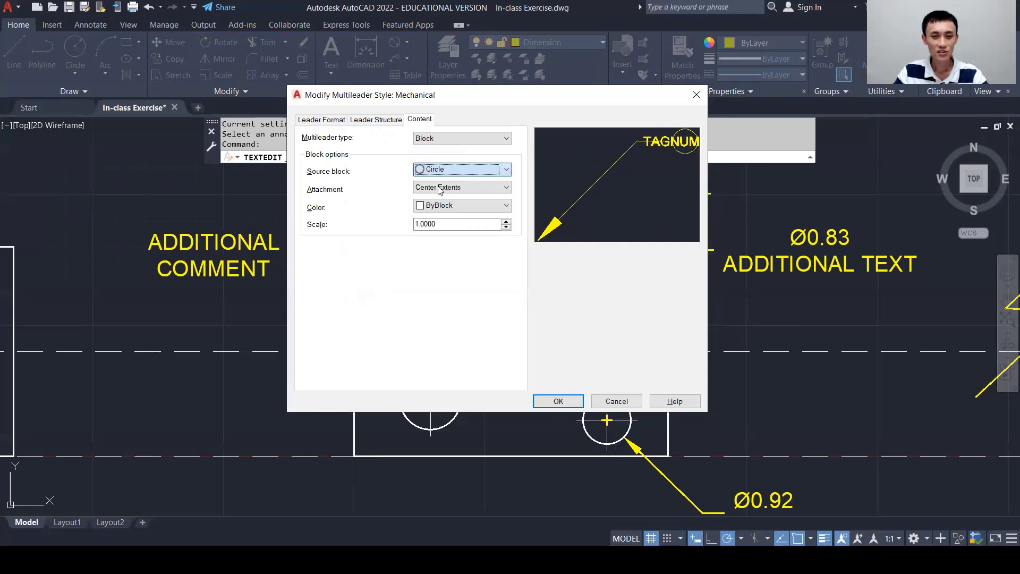
{"action": "left_click", "coordinate": [462, 169]}
{"action": "left_click", "coordinate": [431, 213]}
{"action": "left_click", "coordinate": [446, 169]}
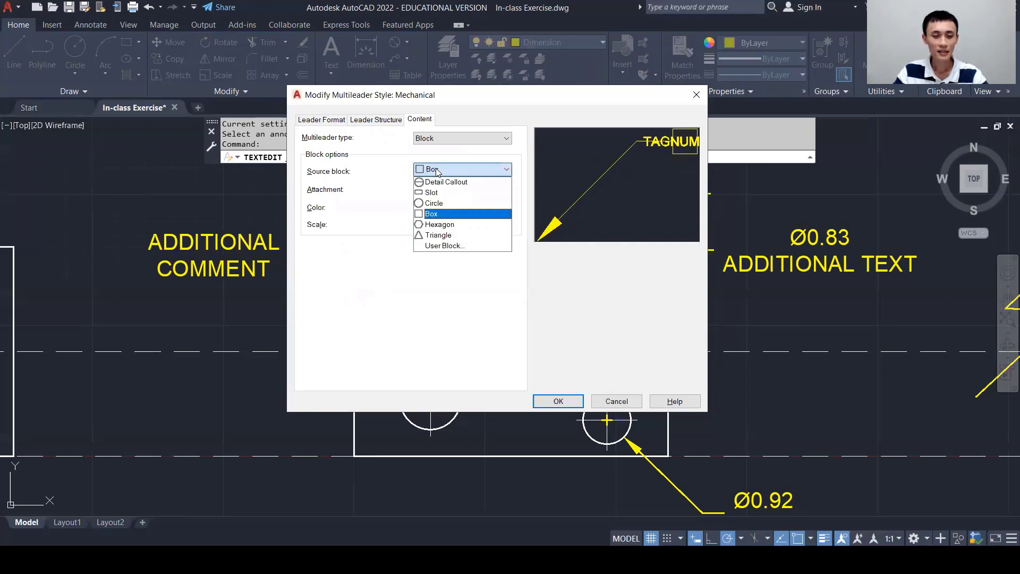
{"action": "left_click", "coordinate": [446, 138]}
{"action": "left_click", "coordinate": [447, 138]}
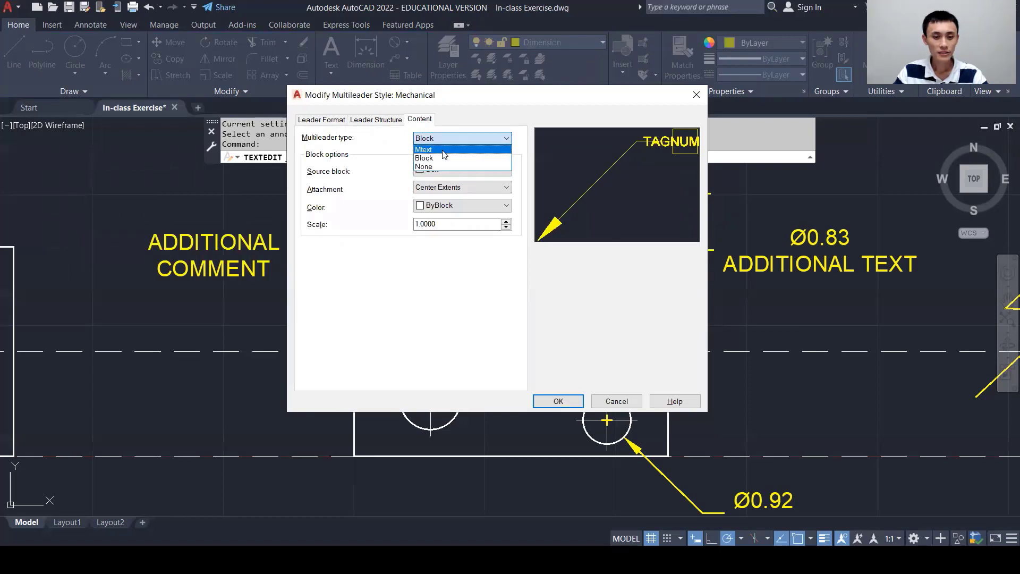
{"action": "left_click", "coordinate": [444, 152]}
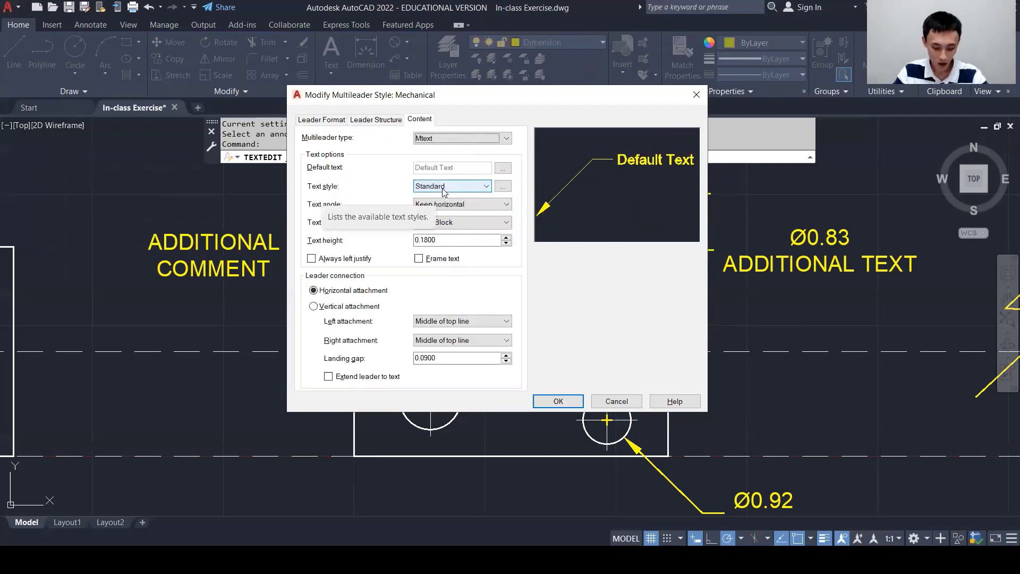
Step: Set the multileader text height to 0.3, briefly trying left justification and text framing, and save the Mechanical style
{"action": "left_click_drag", "start_coordinate": [437, 240], "coordinate": [404, 240]}
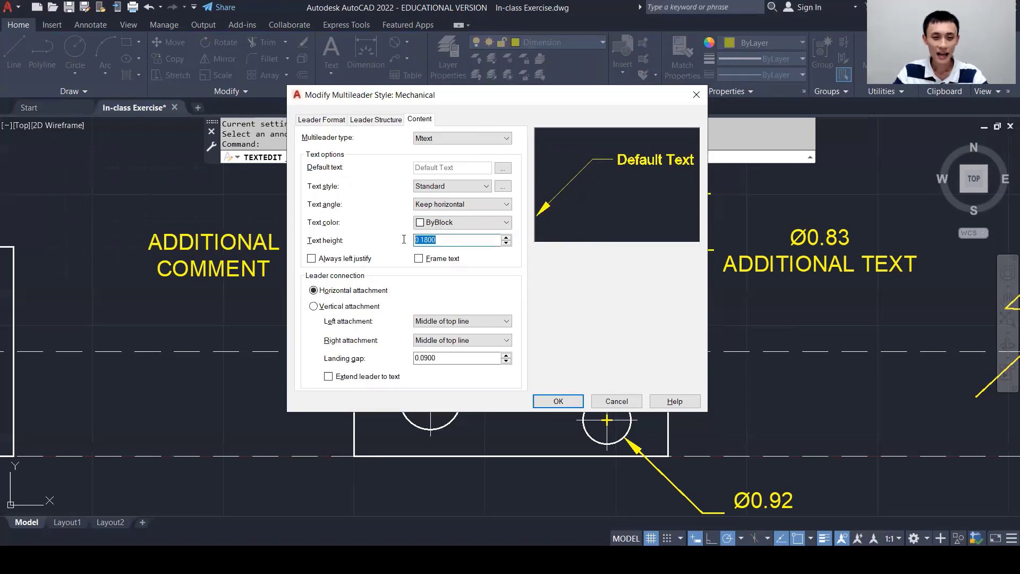
{"action": "type", "text": "0.3"}
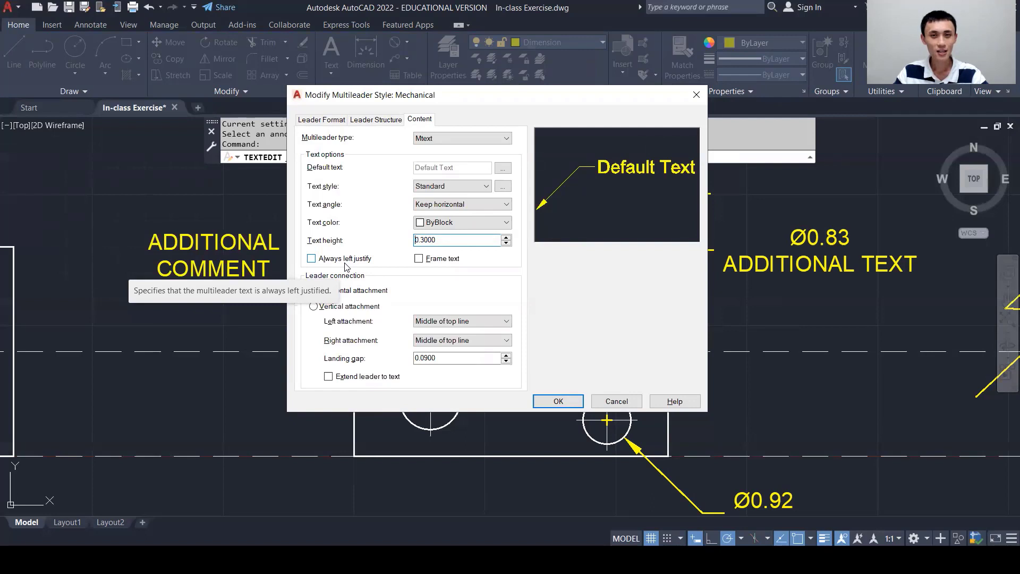
{"action": "left_click", "coordinate": [311, 259]}
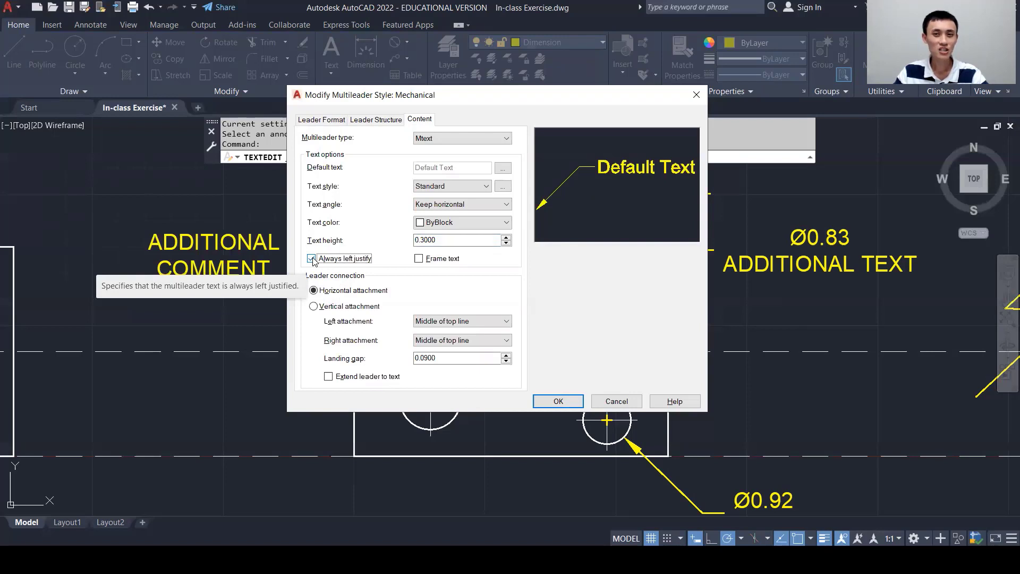
{"action": "left_click", "coordinate": [311, 259]}
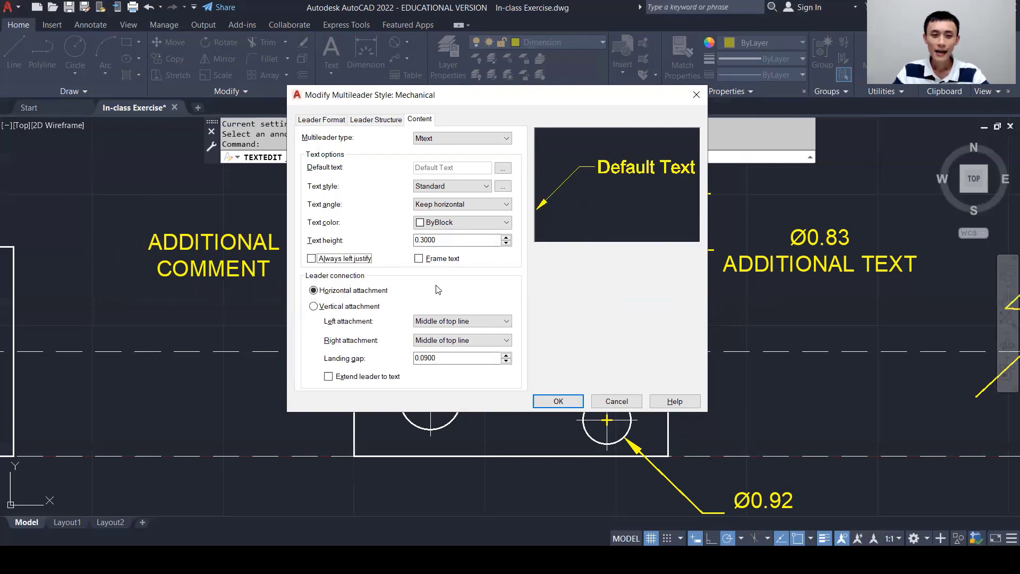
{"action": "left_click", "coordinate": [419, 259]}
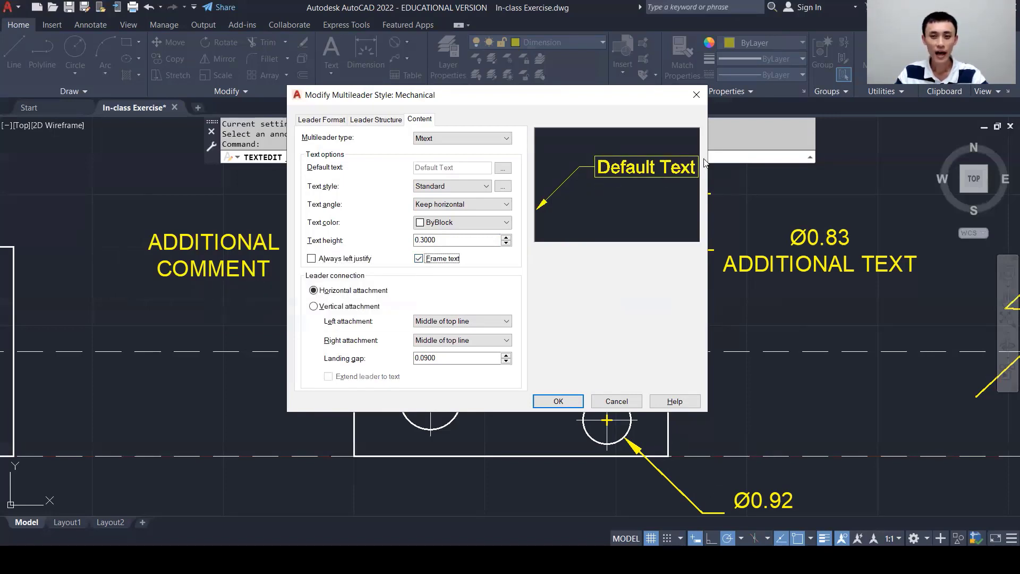
{"action": "left_click", "coordinate": [419, 259]}
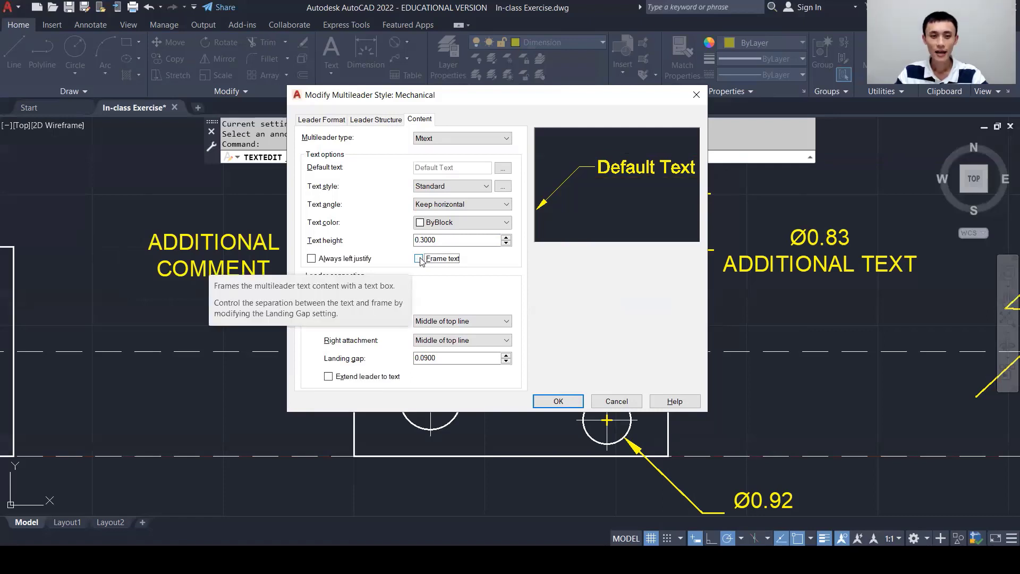
{"action": "left_click", "coordinate": [558, 400]}
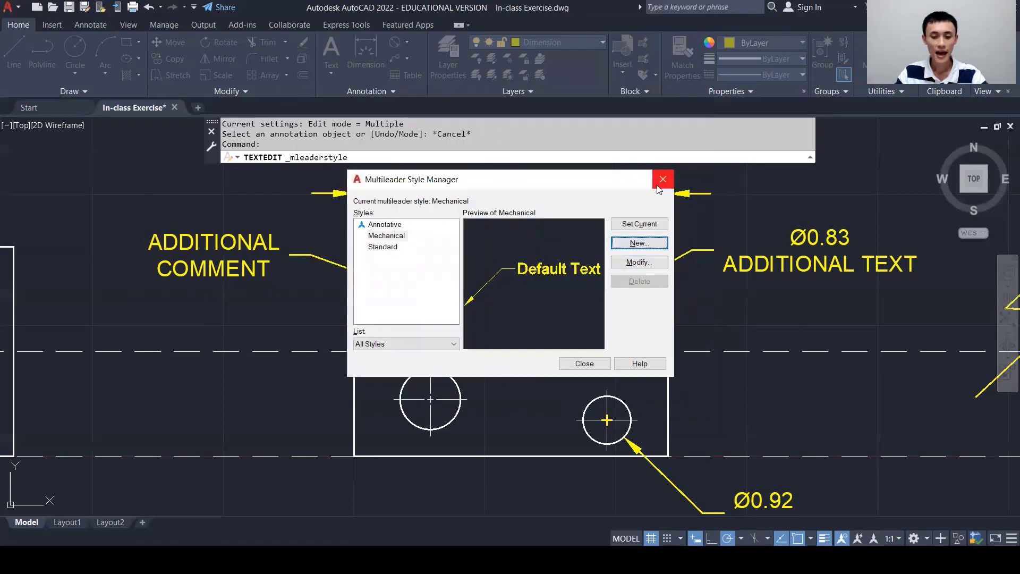
{"action": "left_click", "coordinate": [661, 181]}
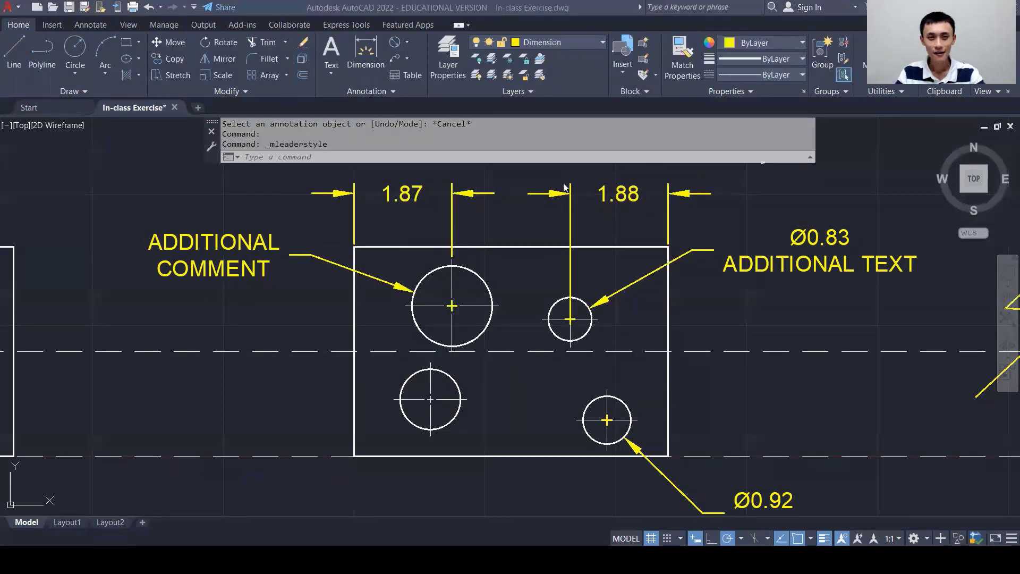
Step: Enable the Nearest object snap for placing a multileader arrowhead on a circle's edge
{"action": "left_click", "coordinate": [395, 63]}
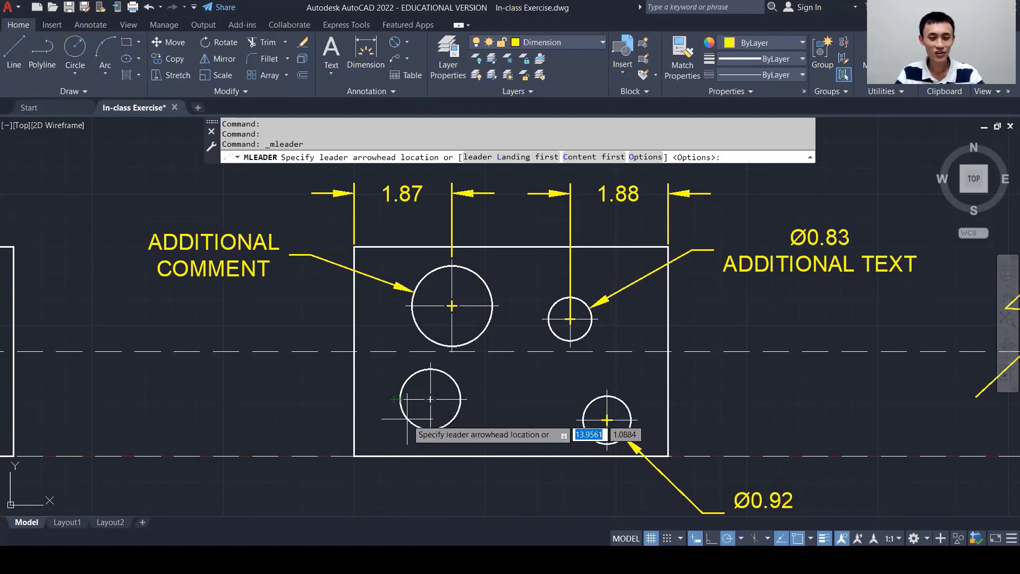
{"action": "left_click", "coordinate": [810, 539]}
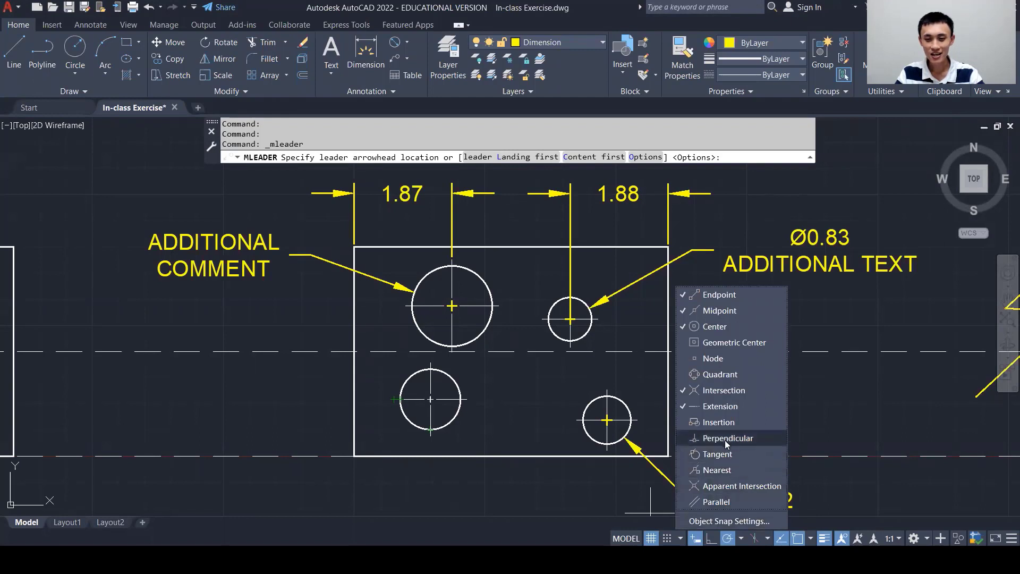
{"action": "left_click", "coordinate": [724, 470]}
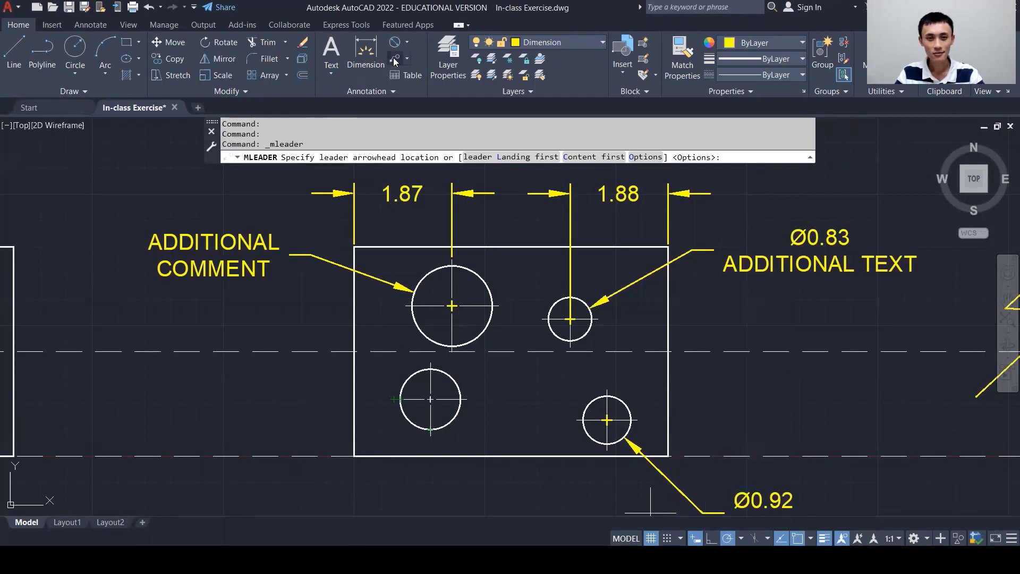
Step: Add a multileader reading COMMENTS to the lower-left circle of the four-hole rectangle, landing outside the rectangle's left edge
{"action": "left_click", "coordinate": [394, 60]}
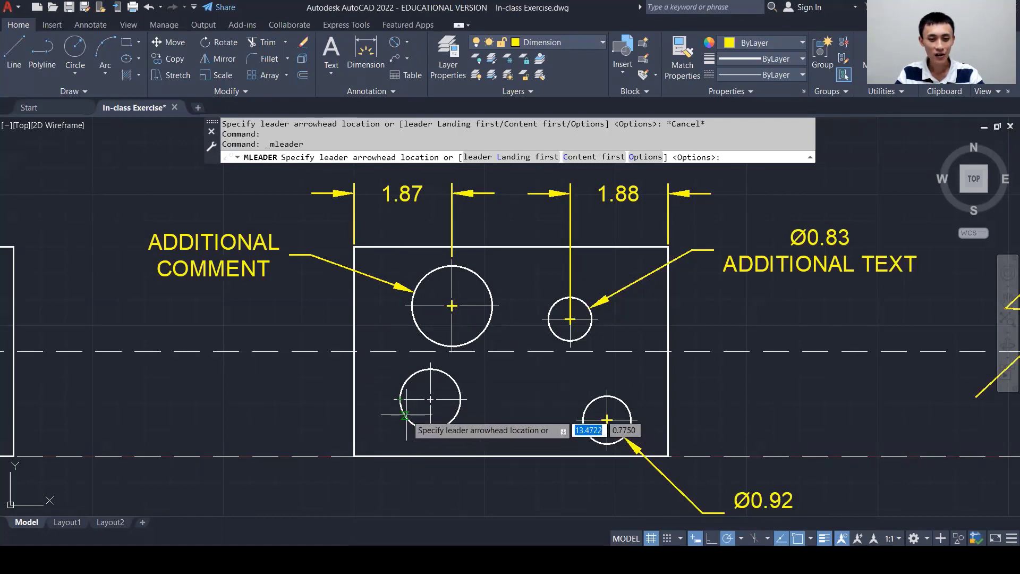
{"action": "left_click", "coordinate": [400, 419]}
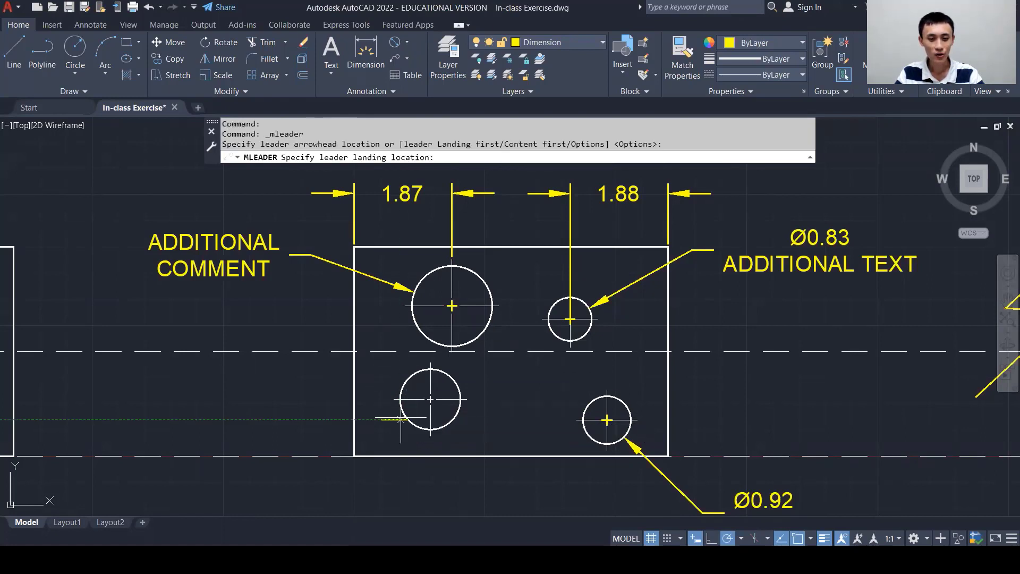
{"action": "left_click", "coordinate": [327, 445]}
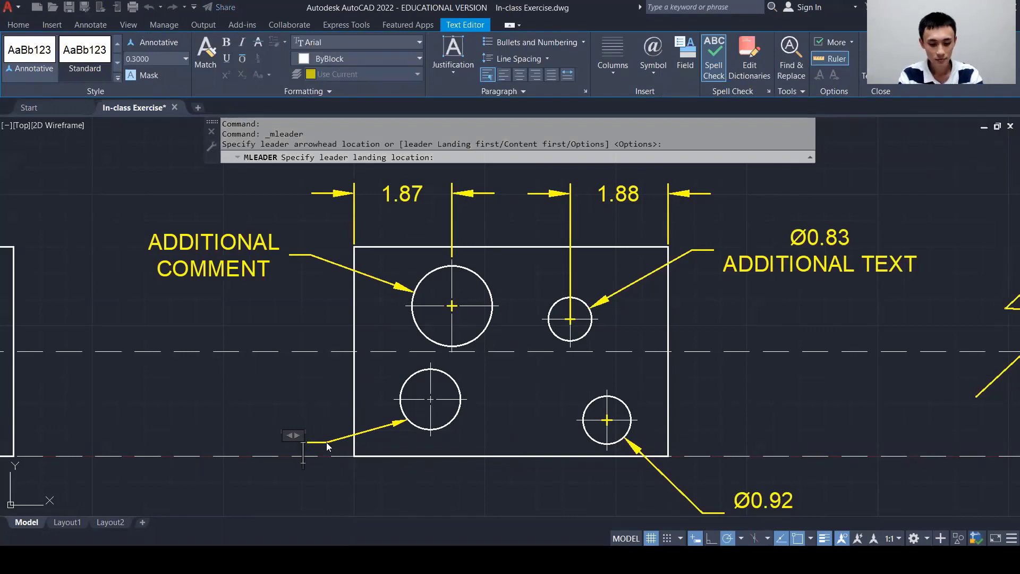
{"action": "type", "text": "COMMENTS"}
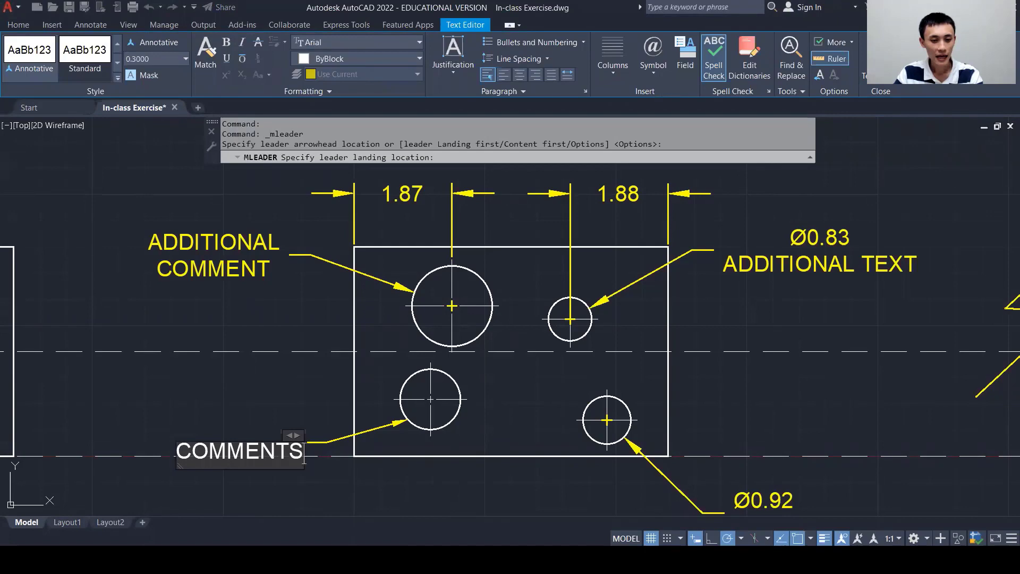
{"action": "left_click", "coordinate": [329, 485]}
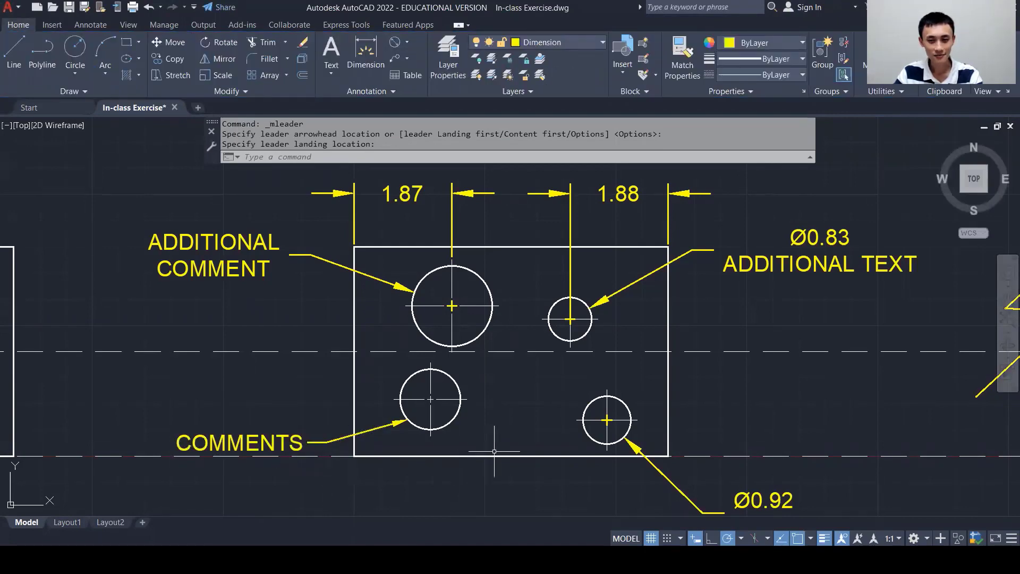
Step: Make SolidLine_white the current layer for drawing new geometry below the existing rectangles
{"action": "scroll", "coordinate": [494, 451], "scroll_direction": "down", "scroll_amount": 4}
{"action": "middle_click_drag", "start_coordinate": [494, 451], "coordinate": [533, 280]}
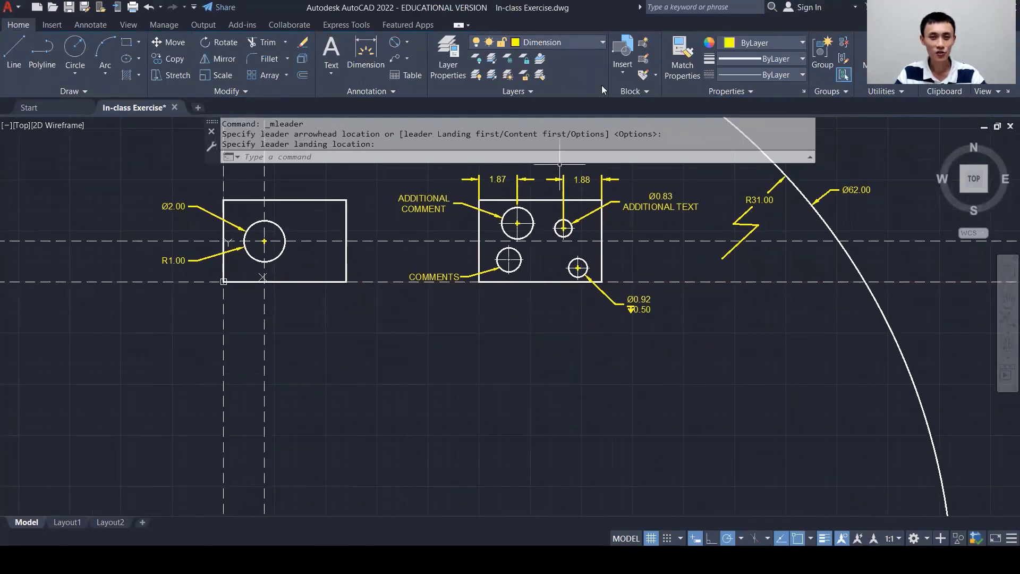
{"action": "left_click", "coordinate": [595, 41]}
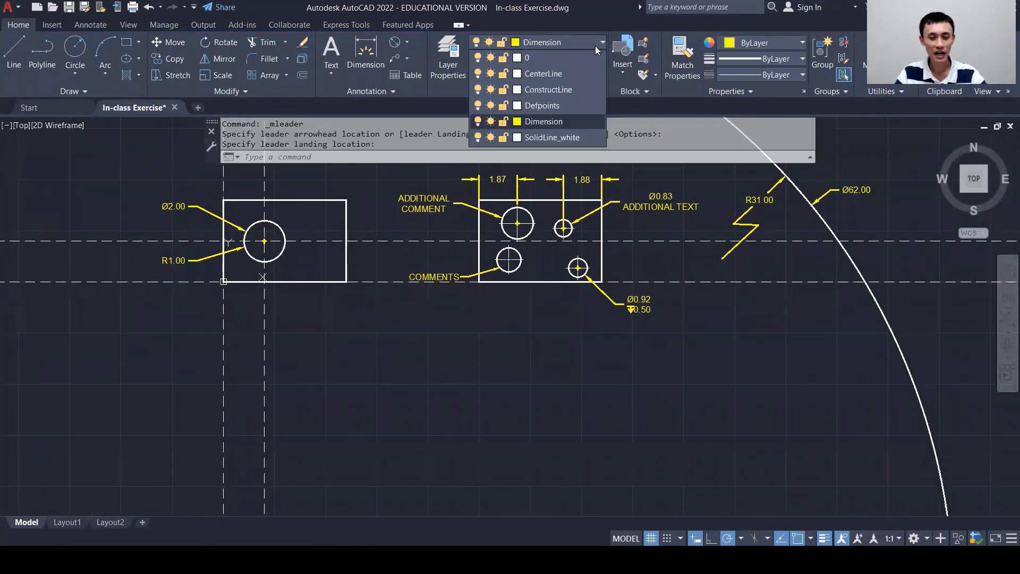
{"action": "left_click", "coordinate": [574, 139]}
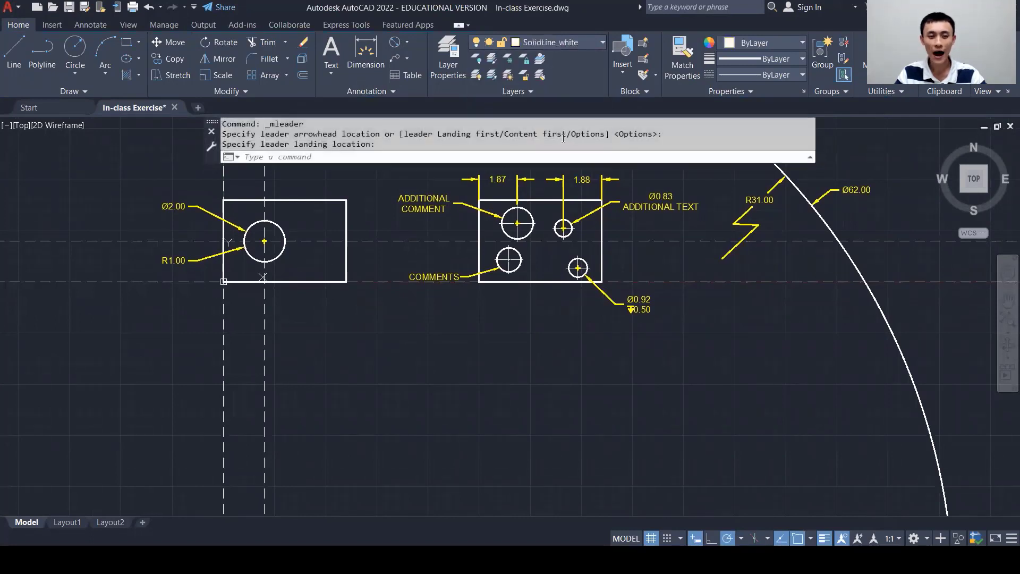
Step: Draw a closed stepped L-shaped outline with a 6-unit bottom edge below the single-hole rectangle, starting on its left vertical construction line
{"action": "left_click", "coordinate": [21, 48]}
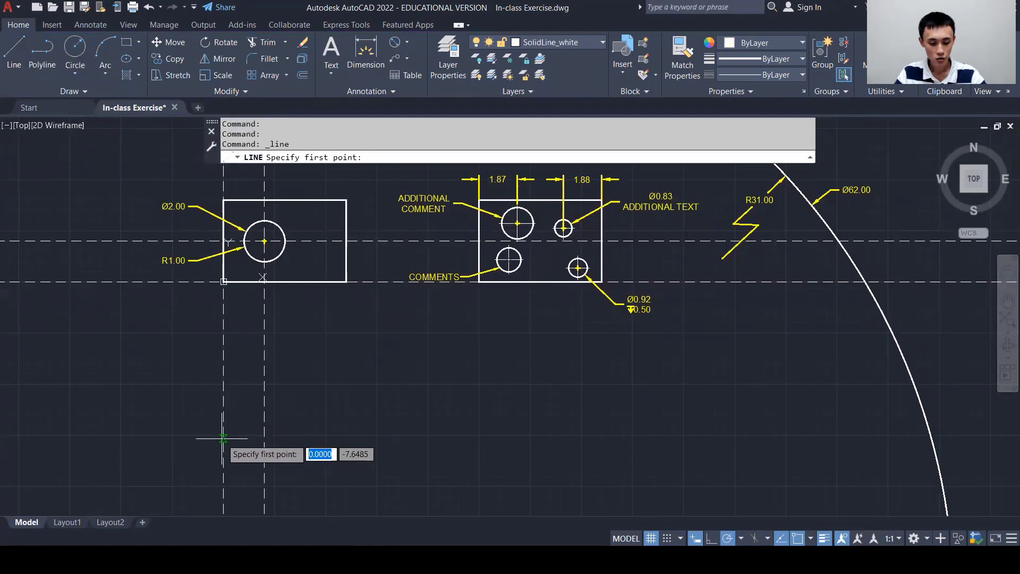
{"action": "left_click", "coordinate": [223, 438]}
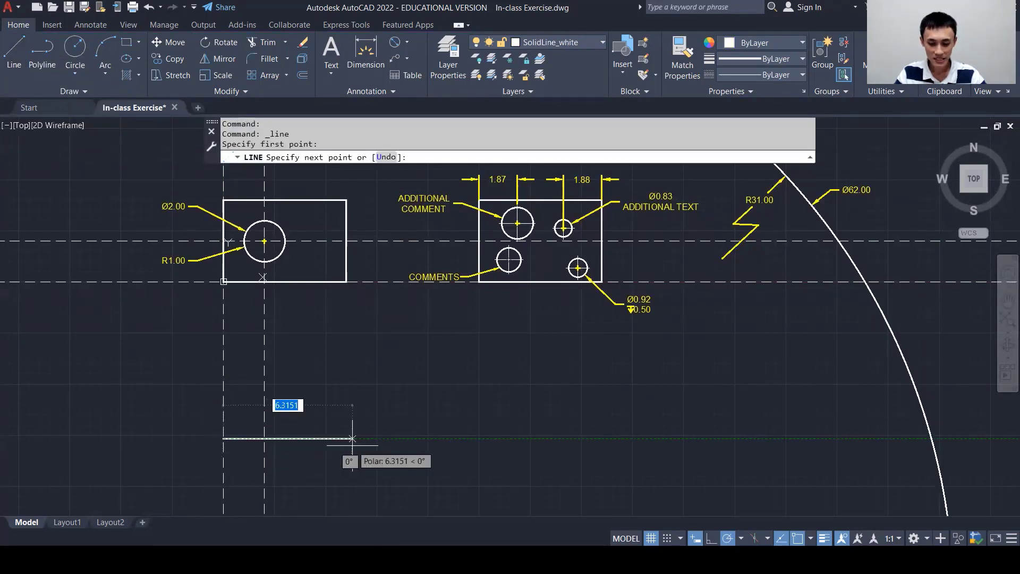
{"action": "type", "text": "6"}
{"action": "key", "text": "Return"}
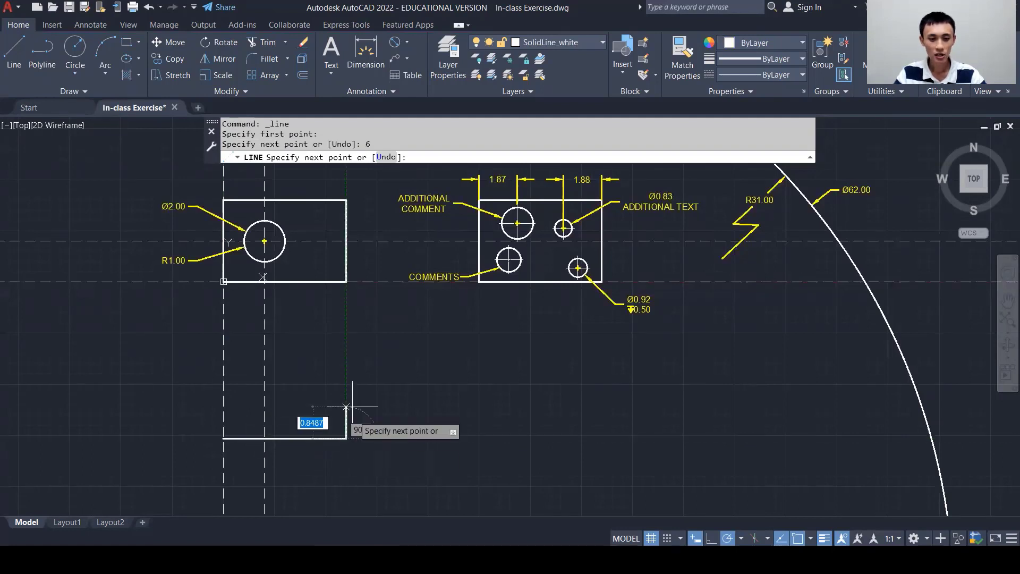
{"action": "left_click", "coordinate": [302, 390]}
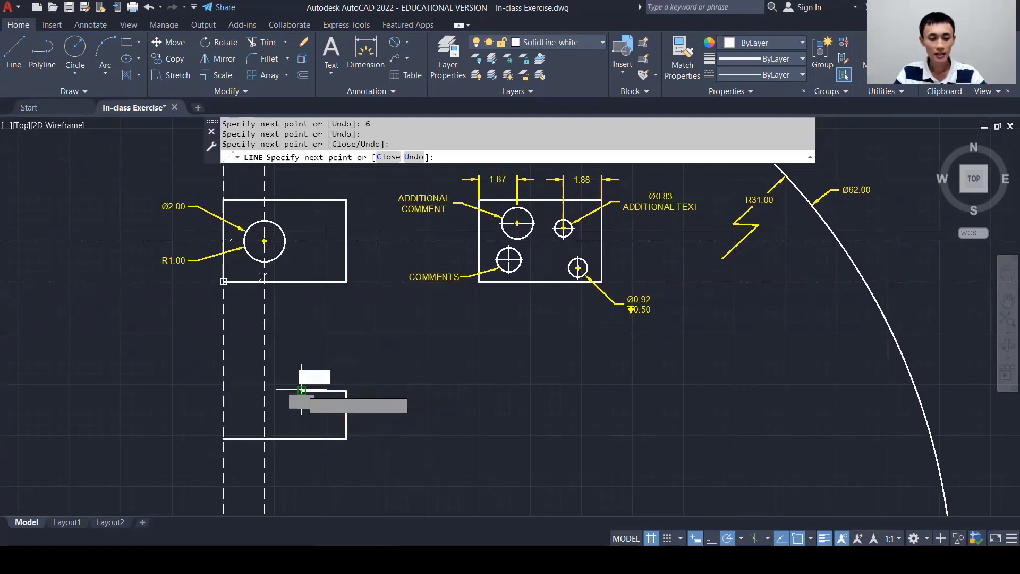
{"action": "left_click", "coordinate": [301, 358]}
{"action": "left_click", "coordinate": [224, 359]}
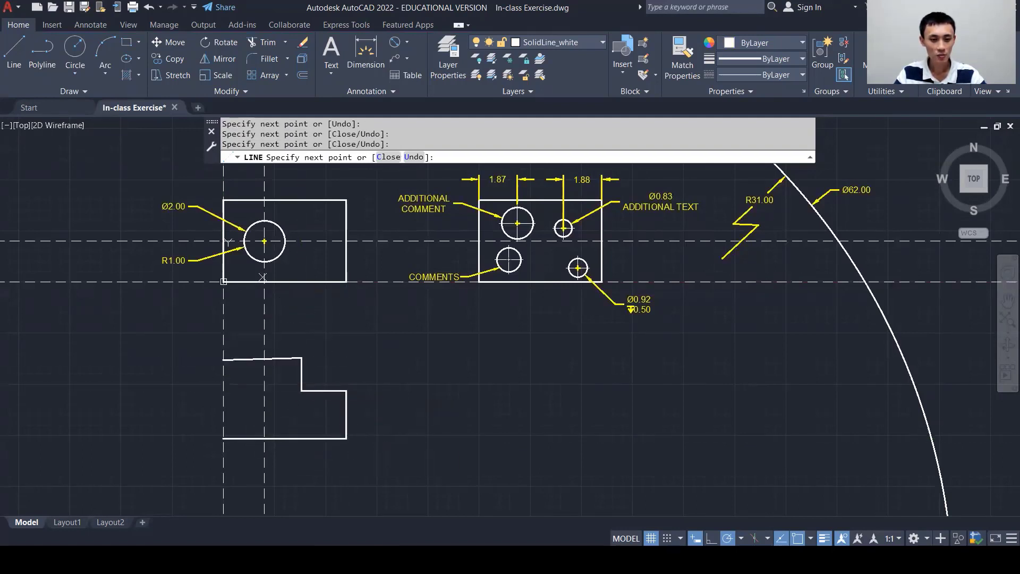
{"action": "left_click", "coordinate": [223, 438]}
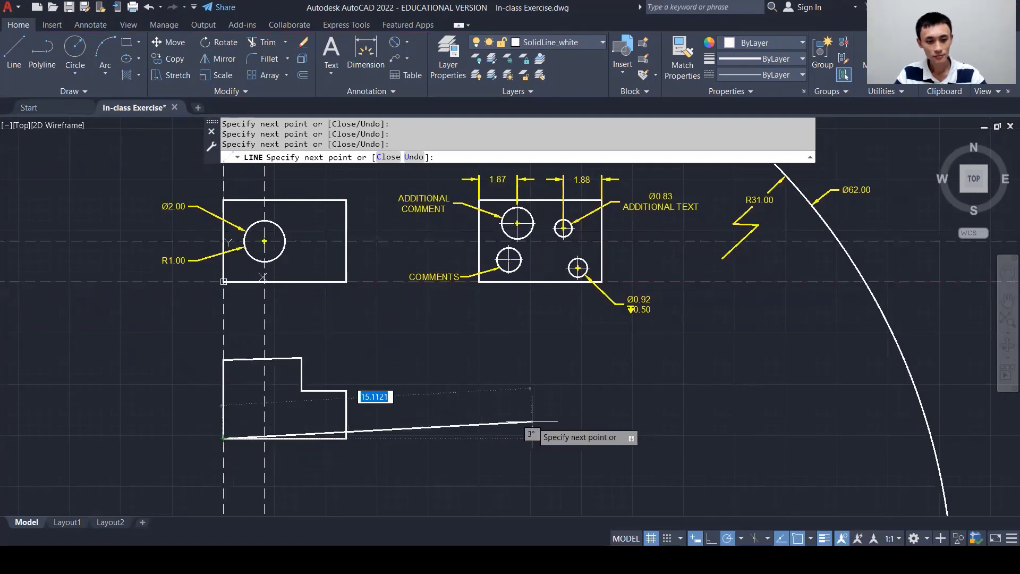
{"action": "key", "text": "Escape"}
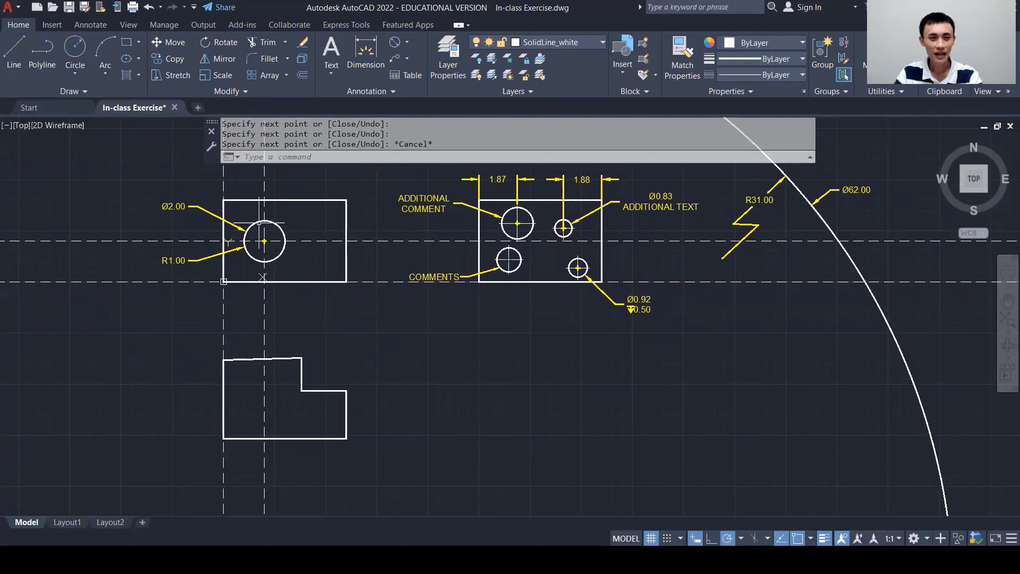
Step: Fillet the stepped outline's top-left corner with a radius of 0.5
{"action": "left_click", "coordinate": [277, 55]}
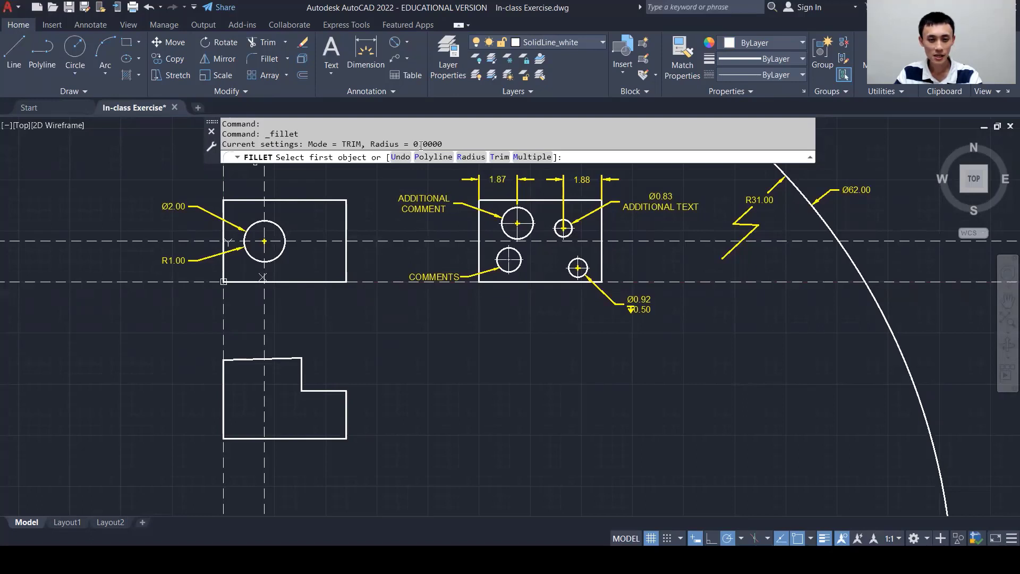
{"action": "left_click", "coordinate": [464, 158]}
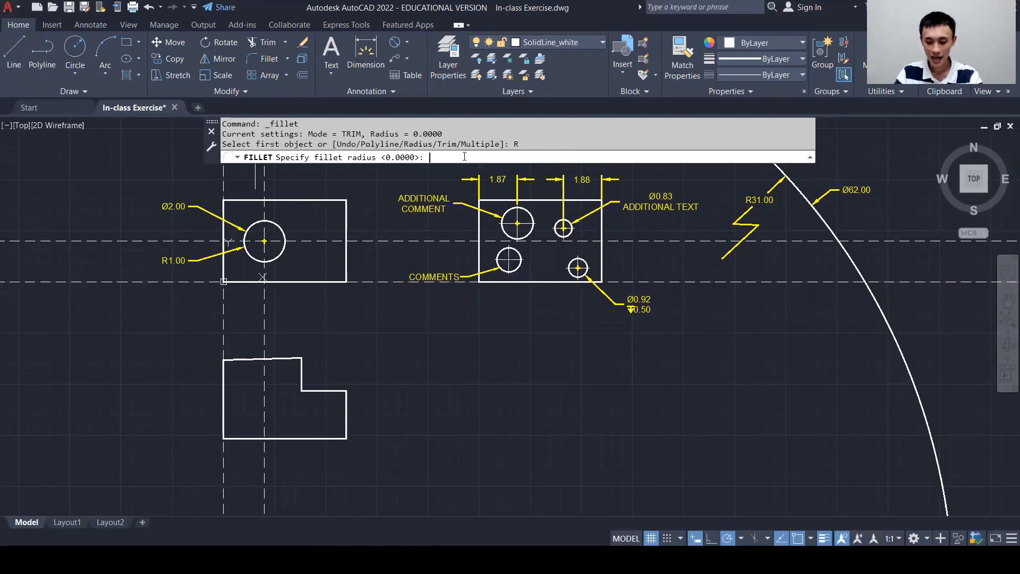
{"action": "type", "text": "0.5"}
{"action": "key", "text": "Return"}
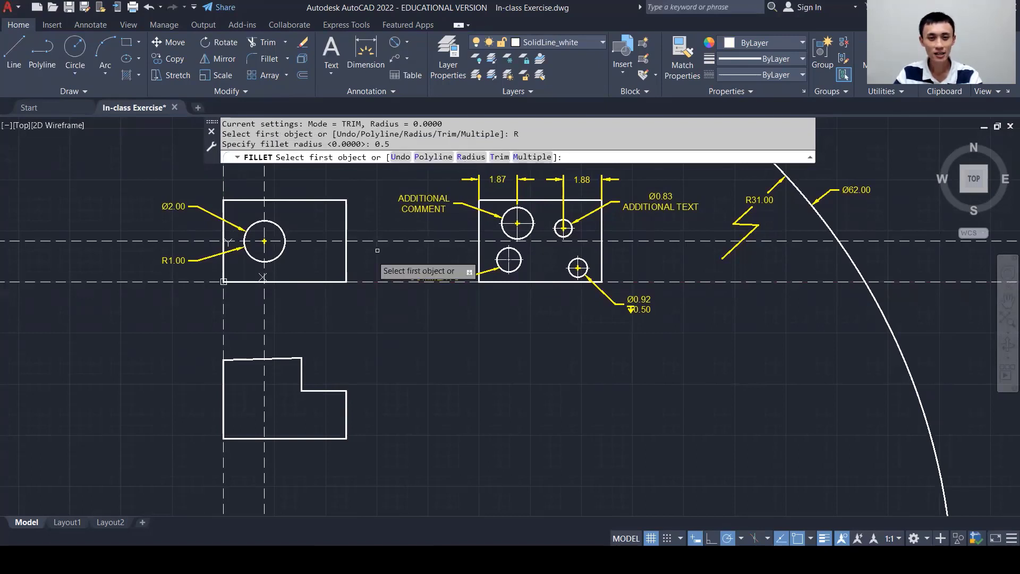
{"action": "left_click", "coordinate": [240, 359]}
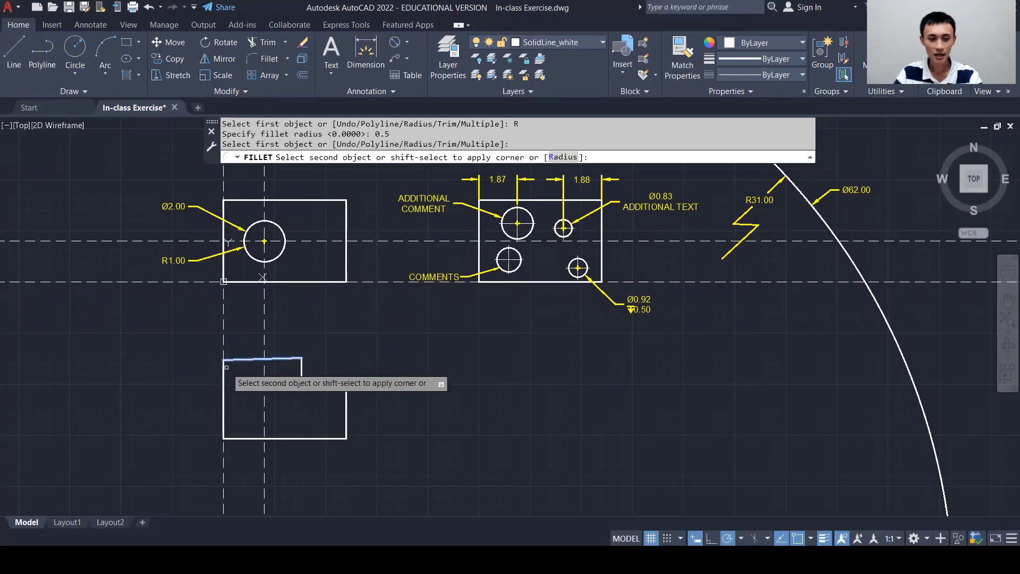
{"action": "left_click", "coordinate": [223, 373]}
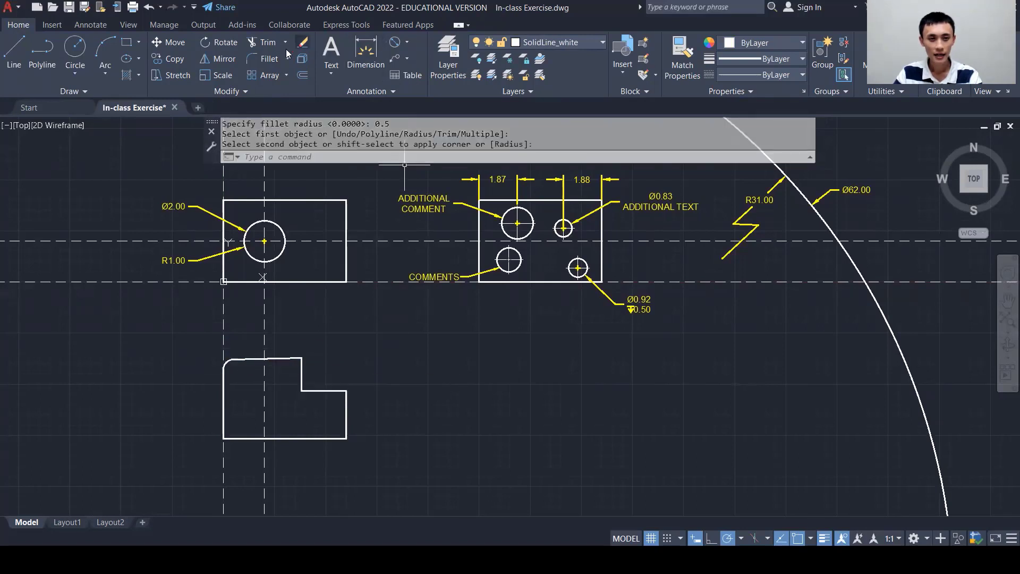
Step: Fillet the stepped outline's upper-right corner, inner step corner and lower step's outer corner with the same 0.5 radius
{"action": "left_click", "coordinate": [267, 59]}
{"action": "left_click", "coordinate": [283, 359]}
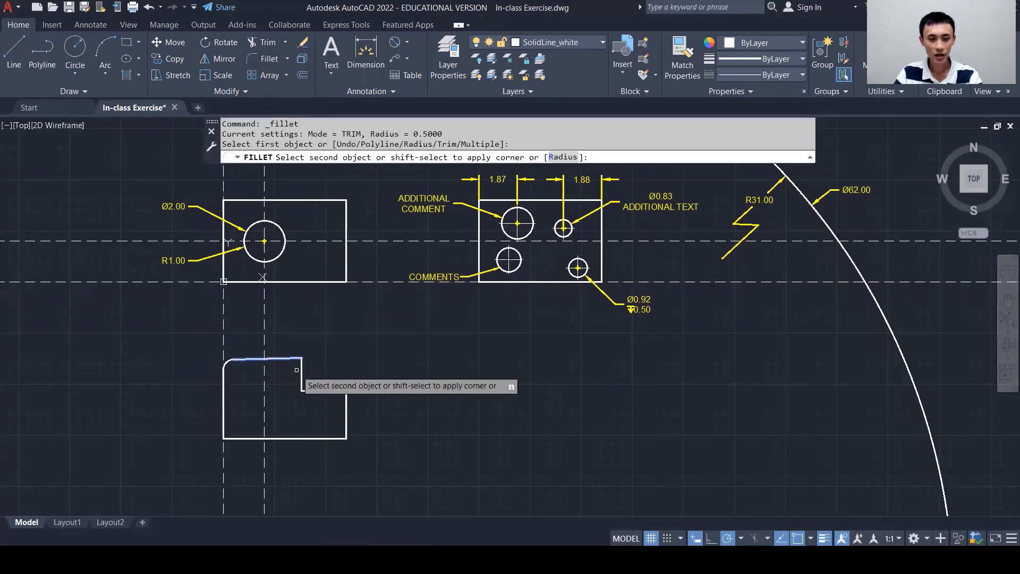
{"action": "left_click", "coordinate": [301, 373]}
{"action": "left_click", "coordinate": [272, 64]}
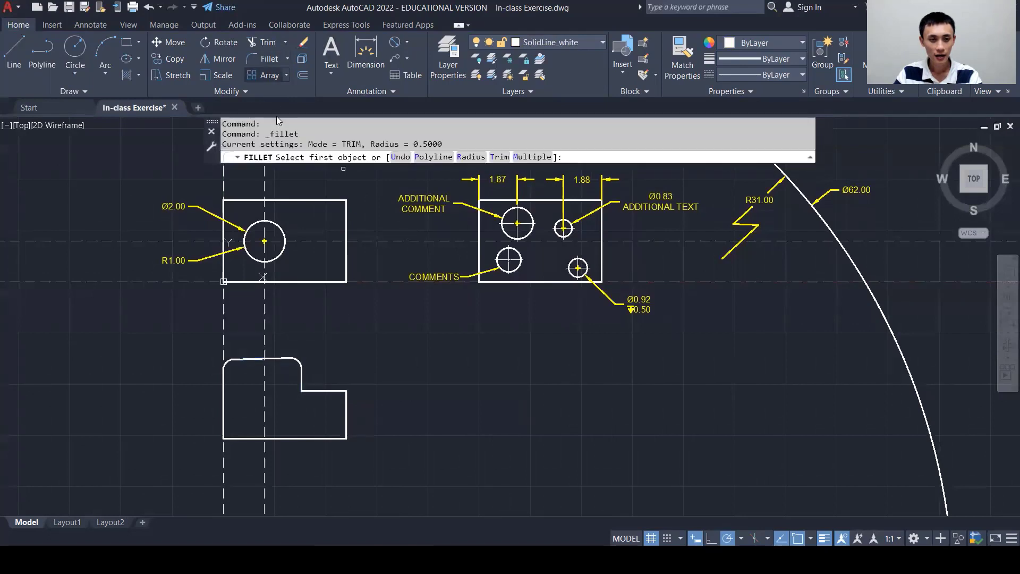
{"action": "left_click", "coordinate": [302, 381]}
{"action": "left_click", "coordinate": [317, 392]}
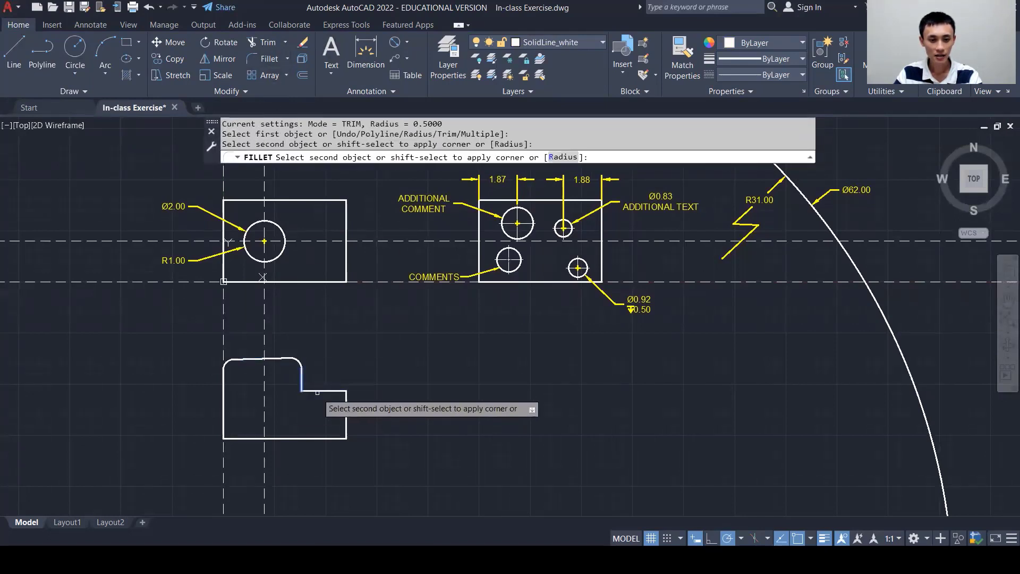
{"action": "left_click", "coordinate": [318, 392]}
{"action": "left_click", "coordinate": [272, 60]}
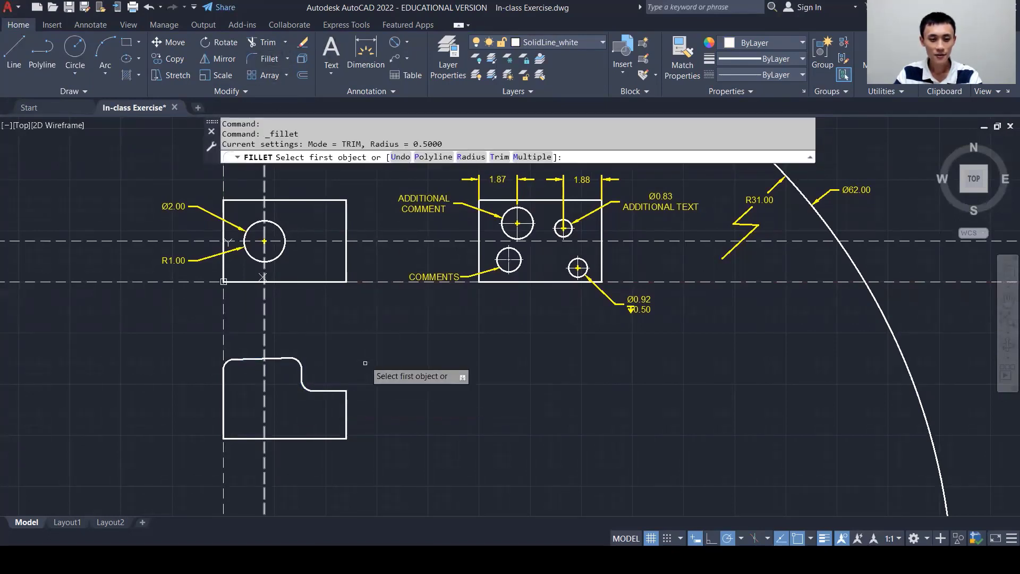
{"action": "left_click", "coordinate": [327, 391]}
{"action": "left_click", "coordinate": [347, 402]}
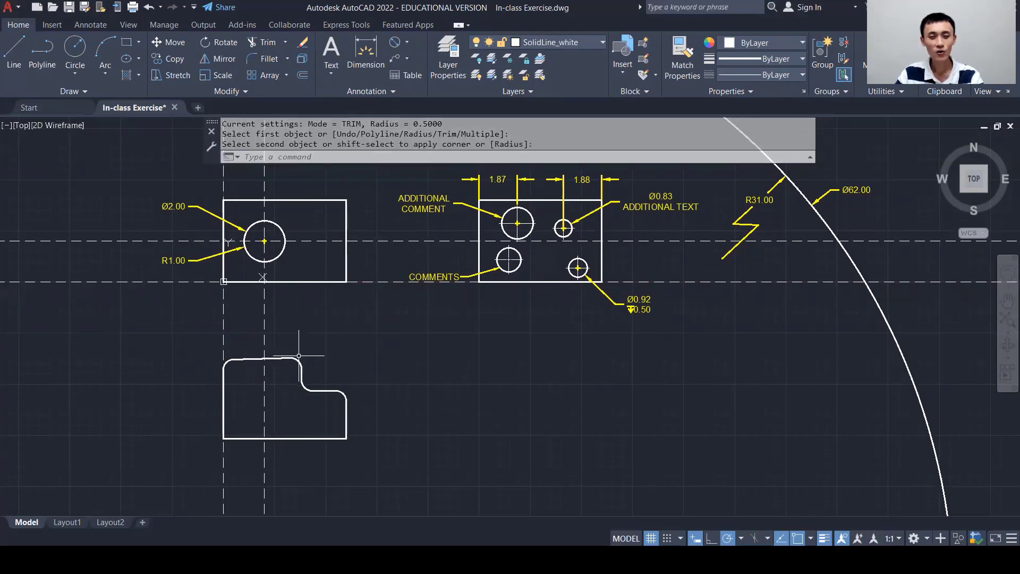
Step: Add a radius dimension to the upper-right fillet of the stepped outline, placed above and to its right
{"action": "left_click", "coordinate": [407, 40]}
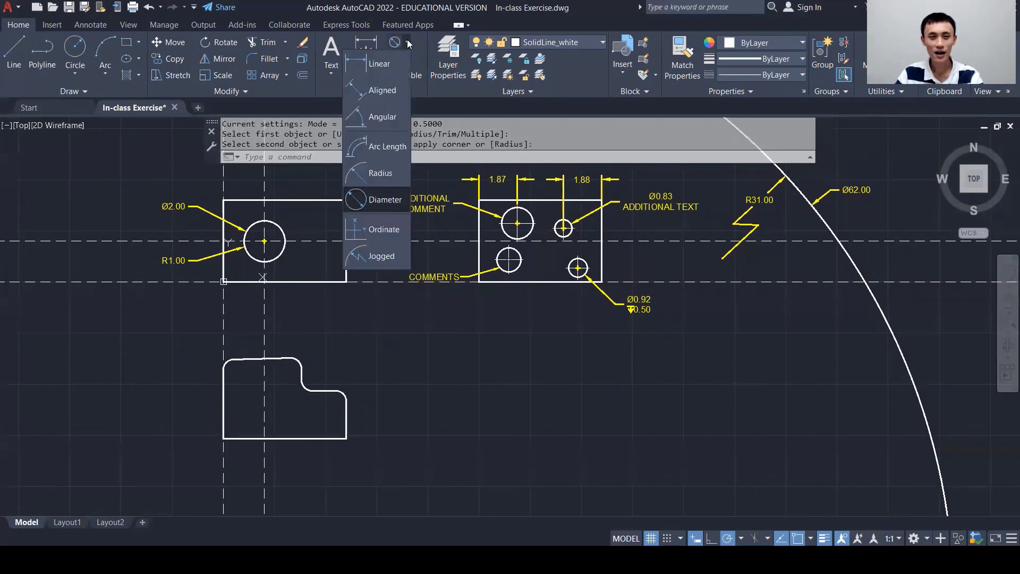
{"action": "left_click", "coordinate": [382, 176]}
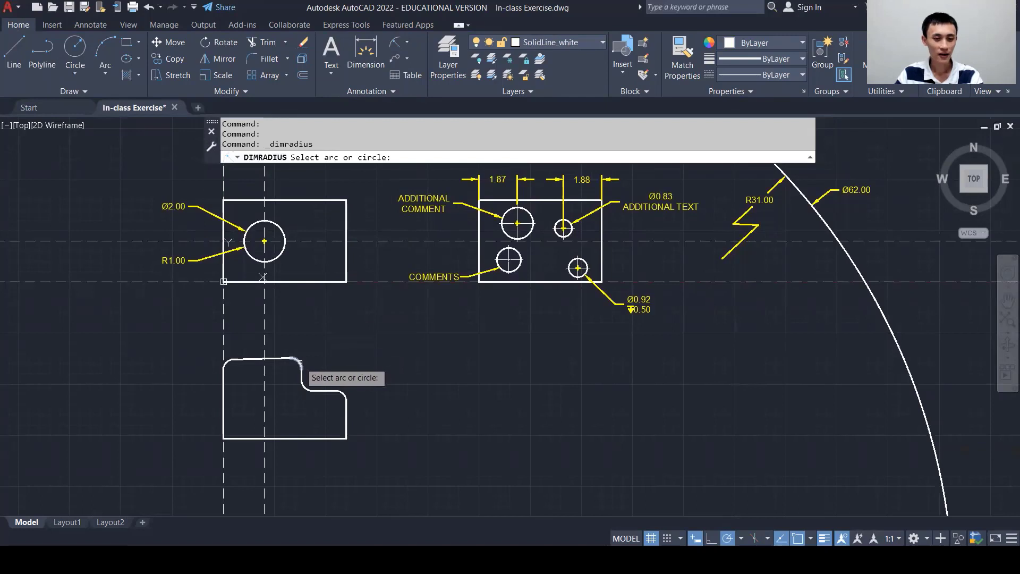
{"action": "left_click", "coordinate": [300, 363]}
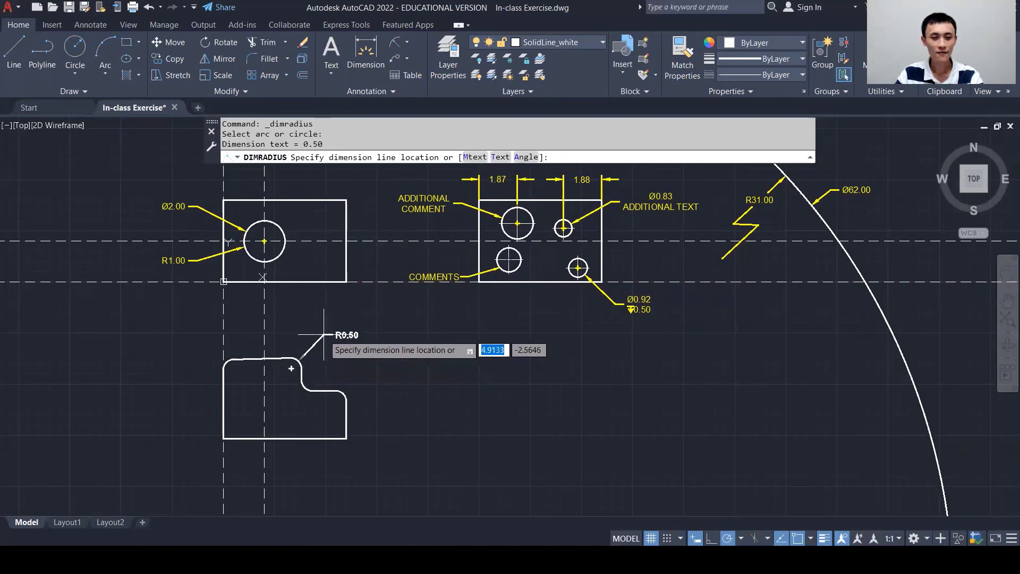
{"action": "left_click", "coordinate": [324, 335]}
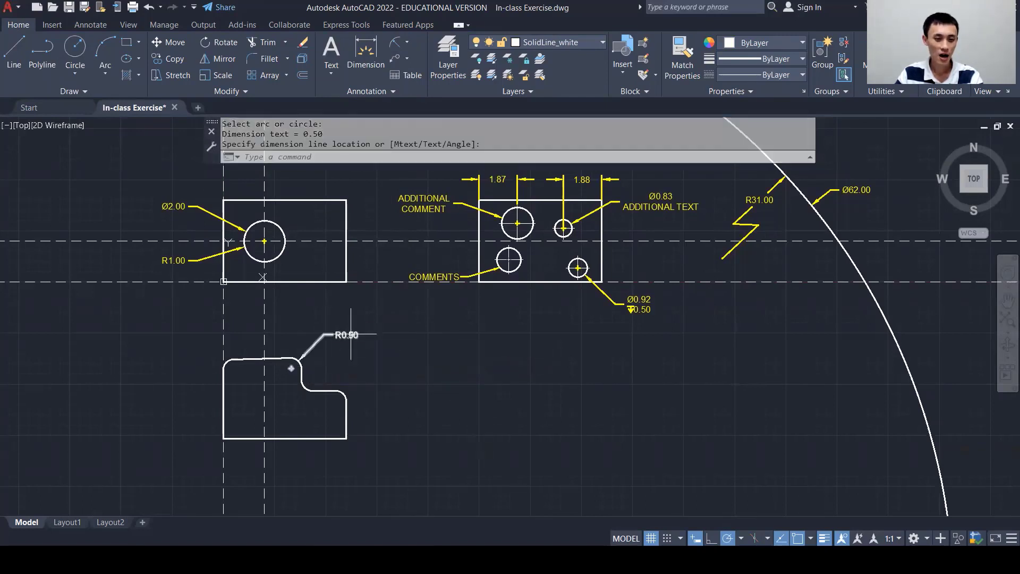
Step: Move the new radius dimension to the Dimension layer and make Dimension the current layer
{"action": "left_click", "coordinate": [334, 335]}
{"action": "left_click", "coordinate": [342, 334]}
{"action": "left_click", "coordinate": [594, 40]}
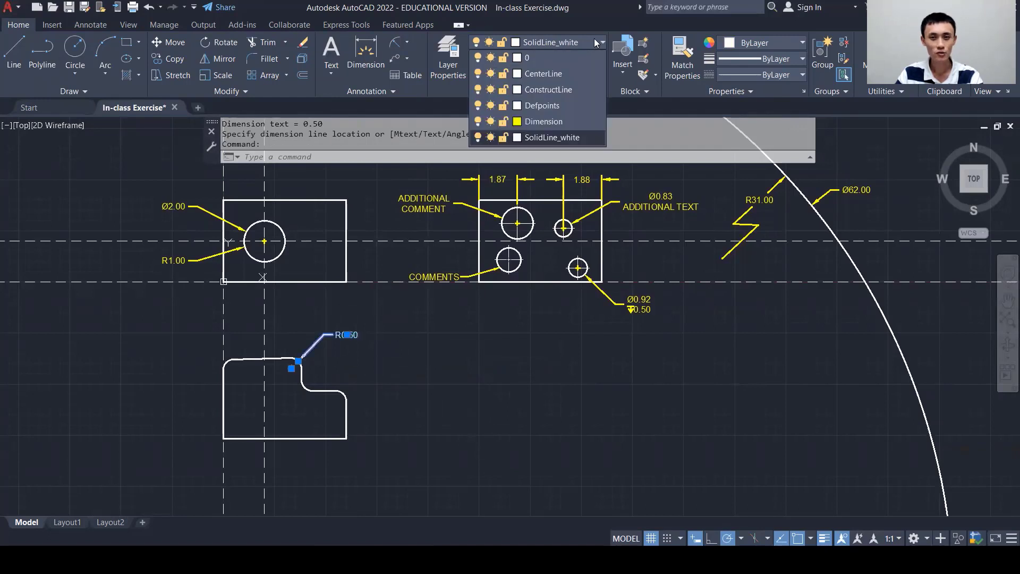
{"action": "left_click", "coordinate": [558, 121]}
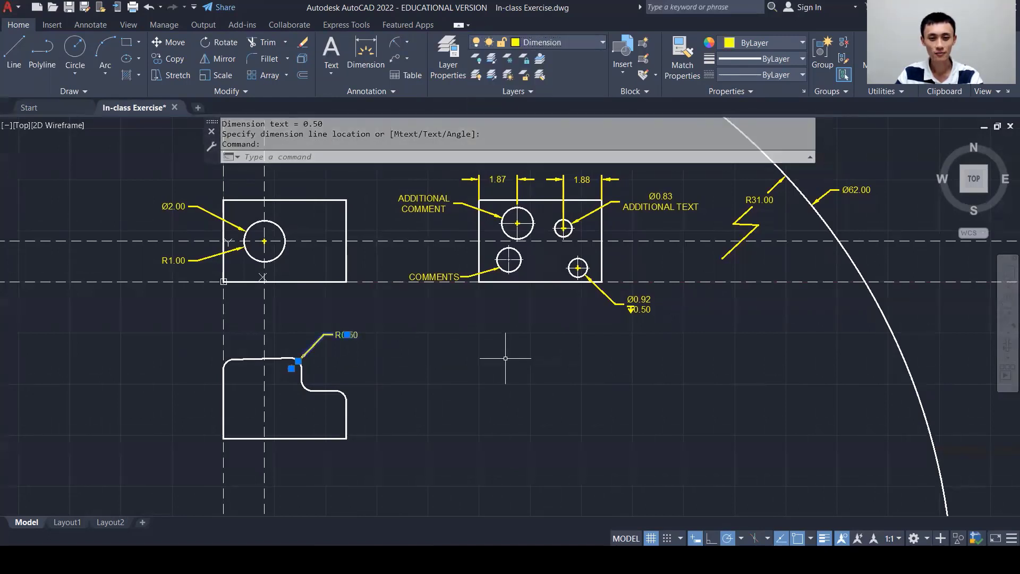
{"action": "key", "text": "Escape"}
{"action": "left_click", "coordinate": [573, 46]}
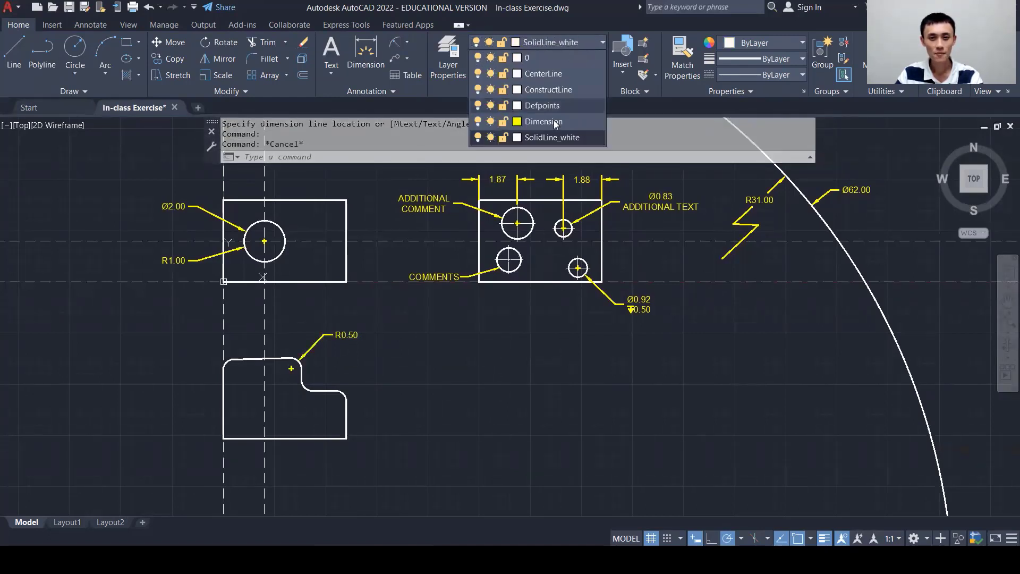
{"action": "left_click", "coordinate": [554, 120]}
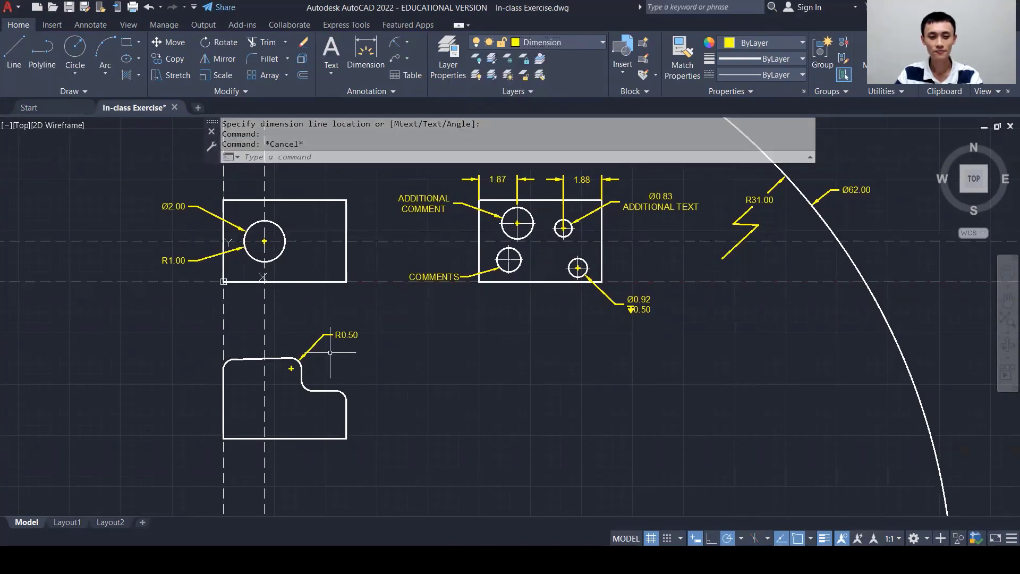
Step: Prefix the fillet's radius dimension text with 4 X so that it reads 4 X R0.50
{"action": "scroll", "coordinate": [332, 340], "scroll_direction": "up", "scroll_amount": 4}
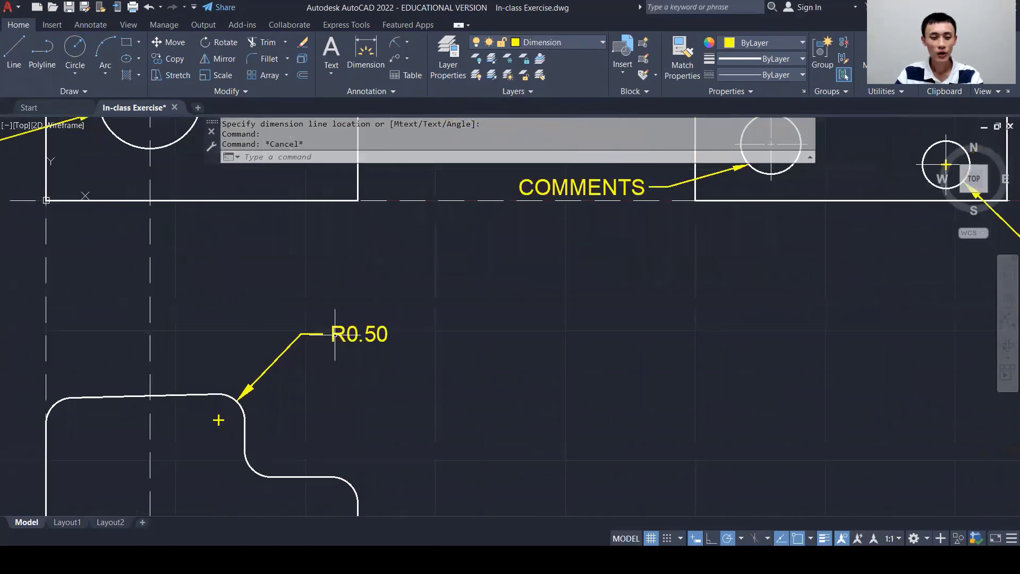
{"action": "middle_click_drag", "start_coordinate": [372, 376], "coordinate": [449, 258]}
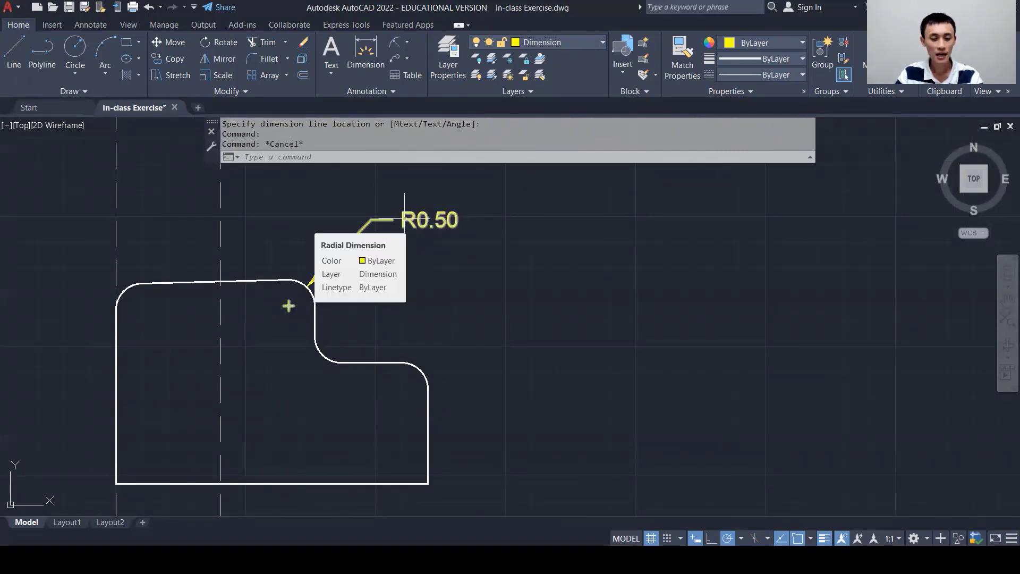
{"action": "left_click", "coordinate": [288, 305]}
{"action": "double_click", "coordinate": [405, 219]}
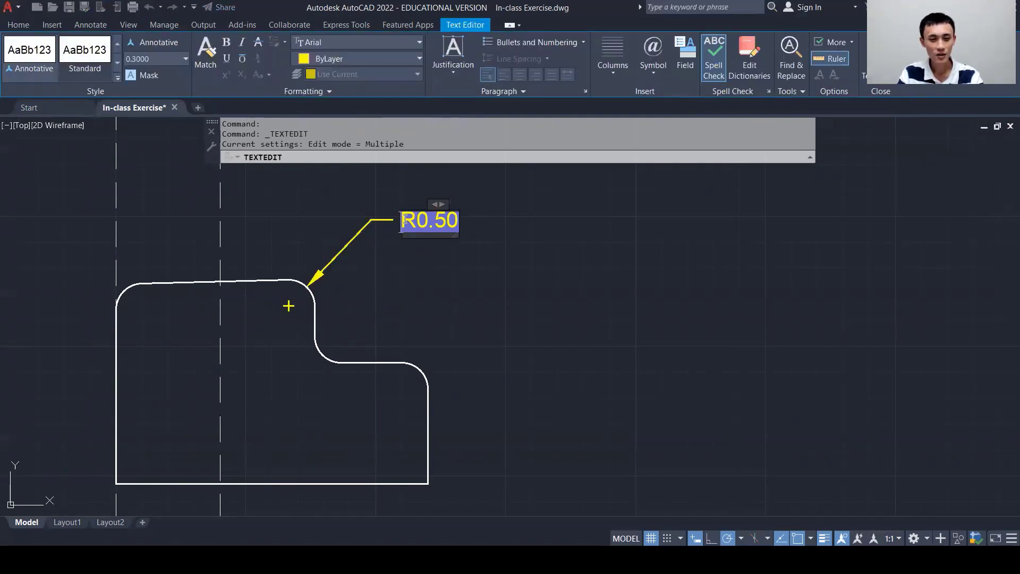
{"action": "type", "text": "4"}
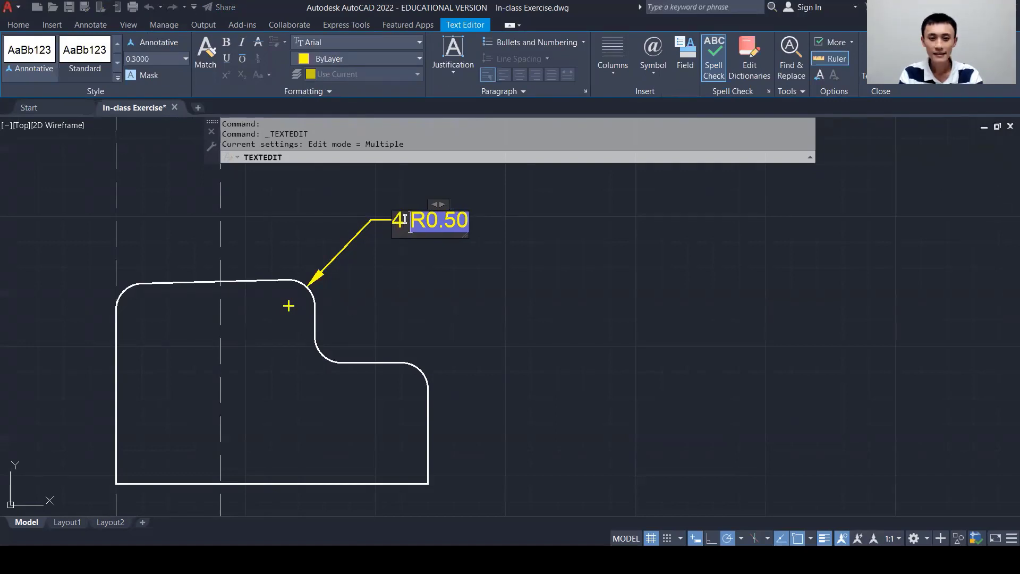
{"action": "type", "text": " X"}
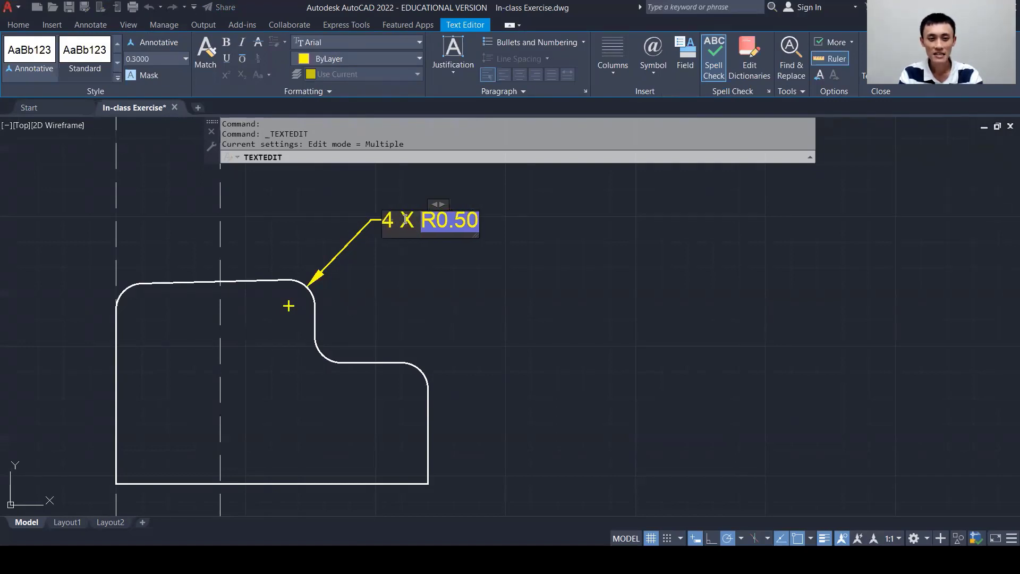
{"action": "left_click", "coordinate": [443, 252]}
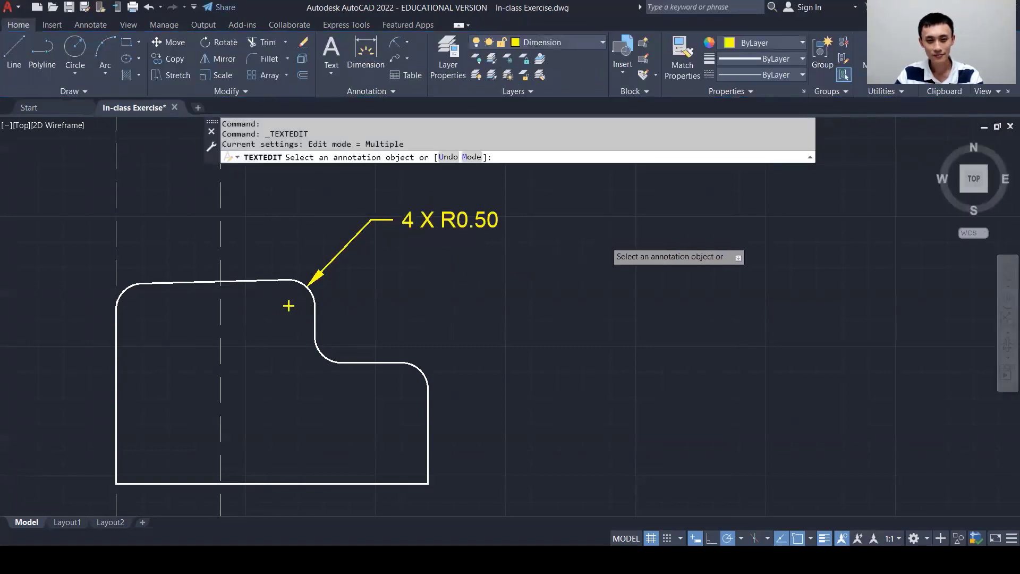
{"action": "scroll", "coordinate": [605, 240], "scroll_direction": "down", "scroll_amount": 2}
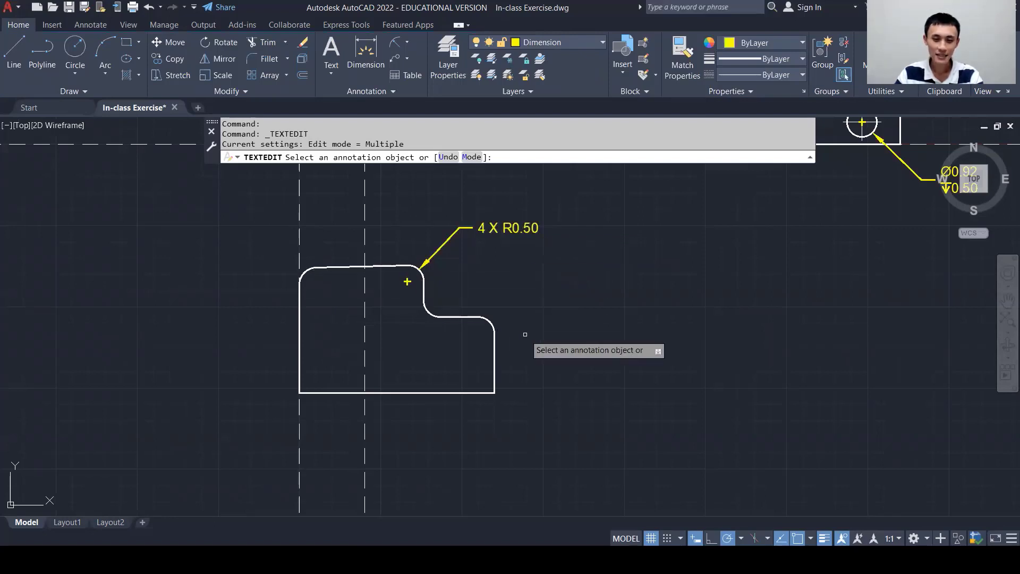
Step: Draw a circle of radius 1.5 on the SolidLine_white layer in the empty area below the R31.00 jogged dimension
{"action": "mouse_move", "coordinate": [703, 337]}
{"action": "middle_mouse_down"}
{"action": "mouse_move", "coordinate": [524, 353]}
{"action": "mouse_move", "coordinate": [479, 381]}
{"action": "middle_mouse_up"}
{"action": "scroll", "coordinate": [479, 381], "scroll_direction": "down", "scroll_amount": 2}
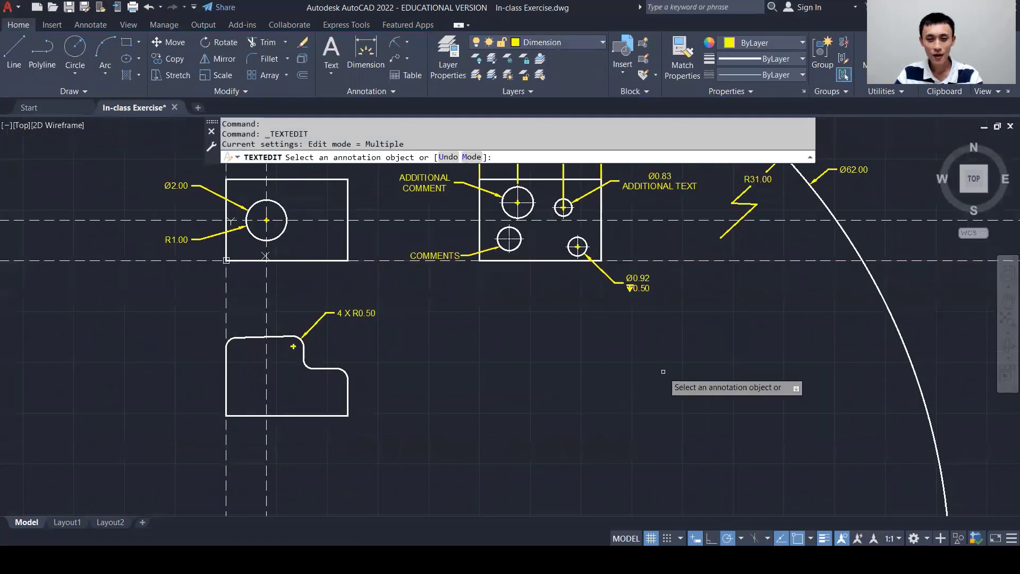
{"action": "middle_click_drag", "start_coordinate": [663, 372], "coordinate": [592, 393]}
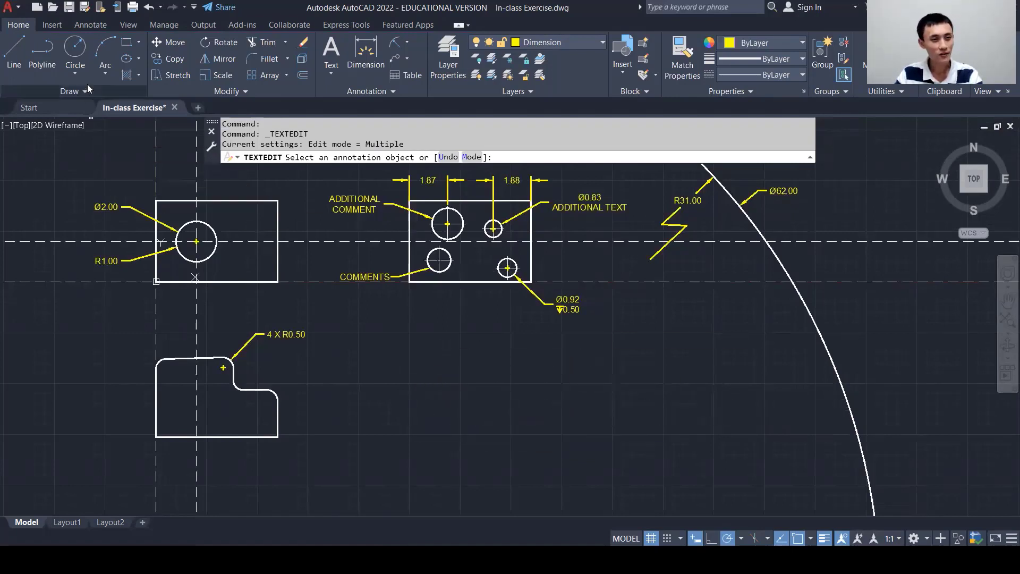
{"action": "left_click", "coordinate": [566, 45]}
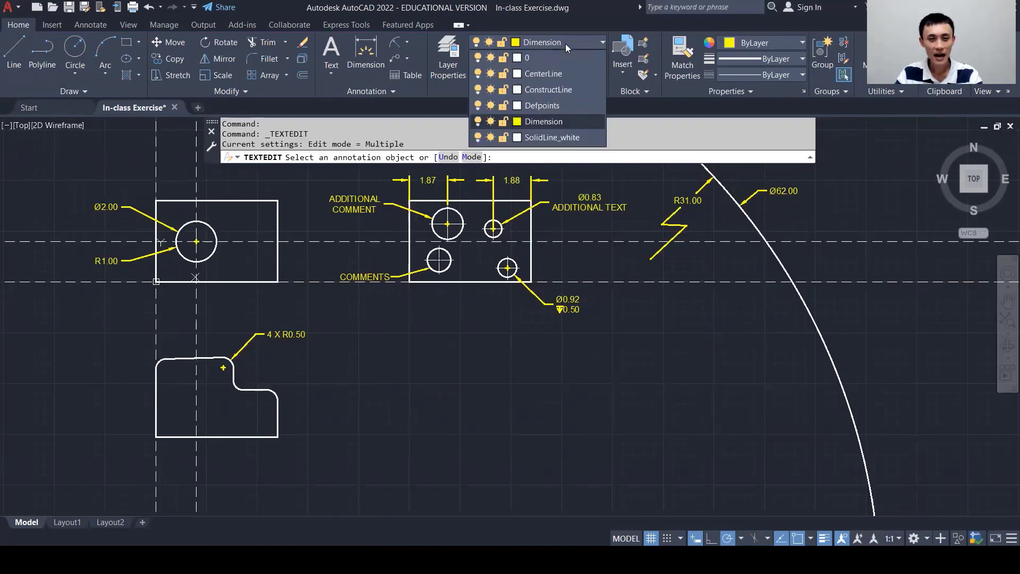
{"action": "left_click", "coordinate": [562, 140]}
{"action": "left_click", "coordinate": [75, 73]}
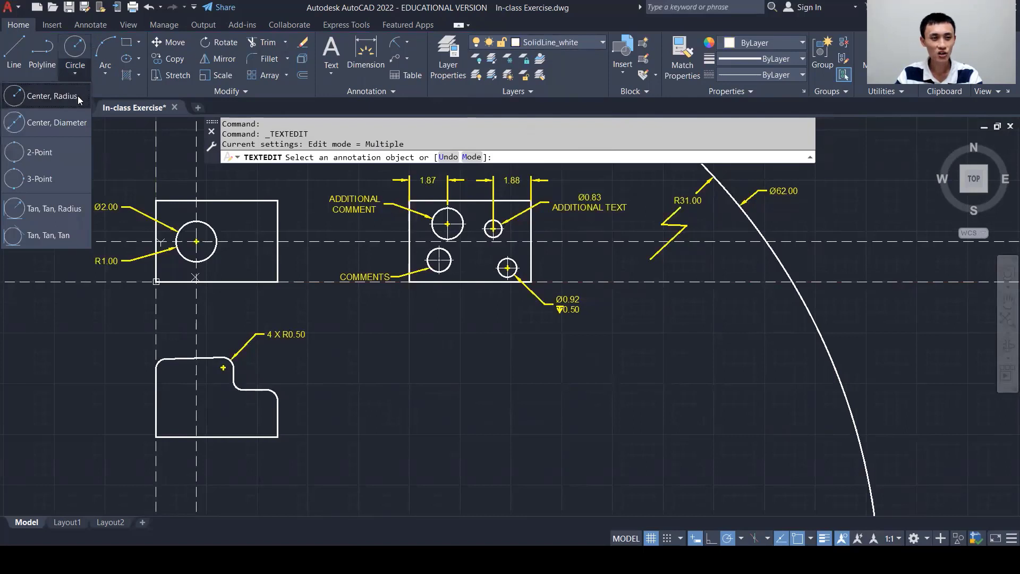
{"action": "left_click", "coordinate": [77, 95]}
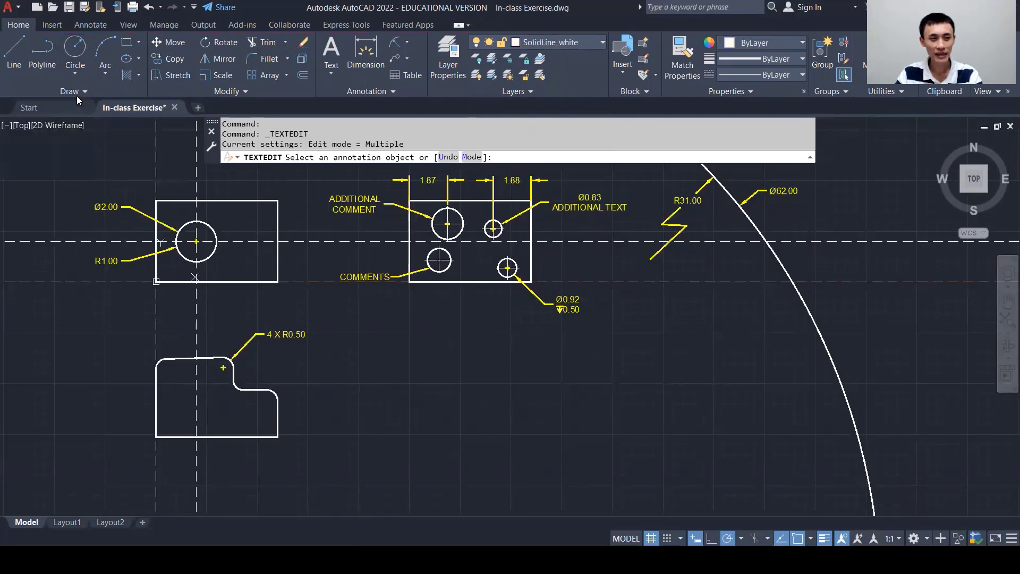
{"action": "left_click", "coordinate": [700, 399]}
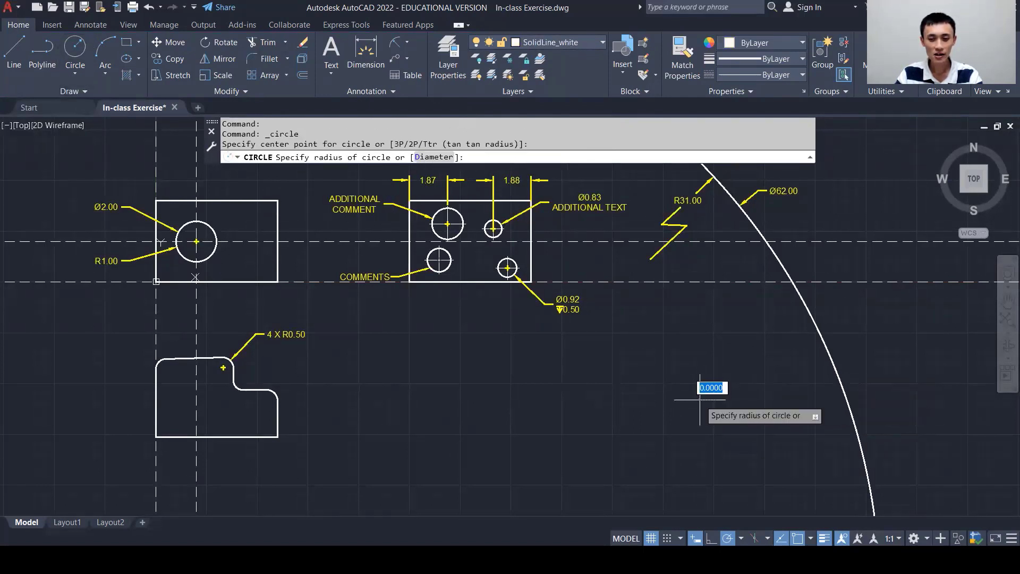
{"action": "type", "text": "1.5"}
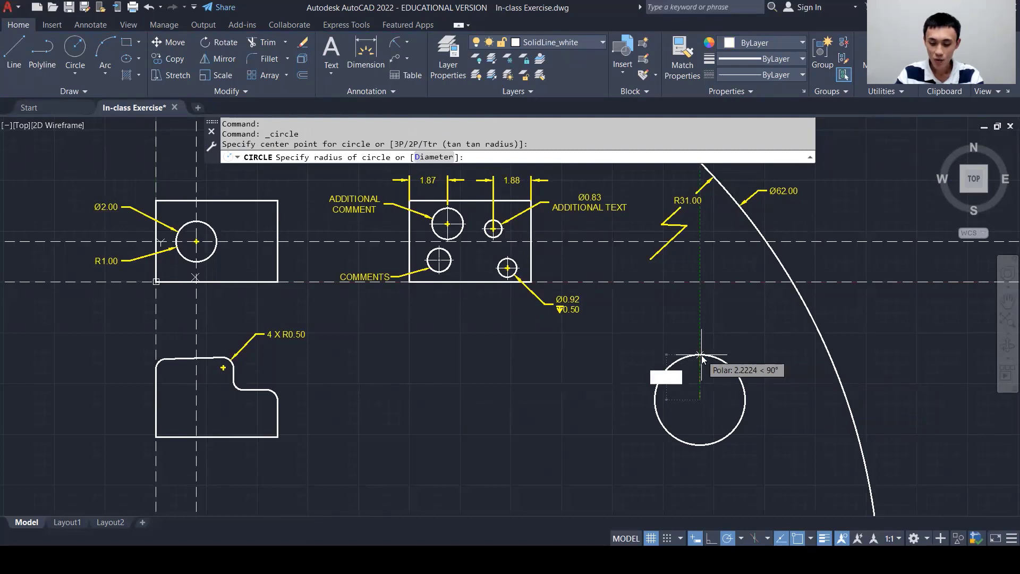
{"action": "key", "text": "Return"}
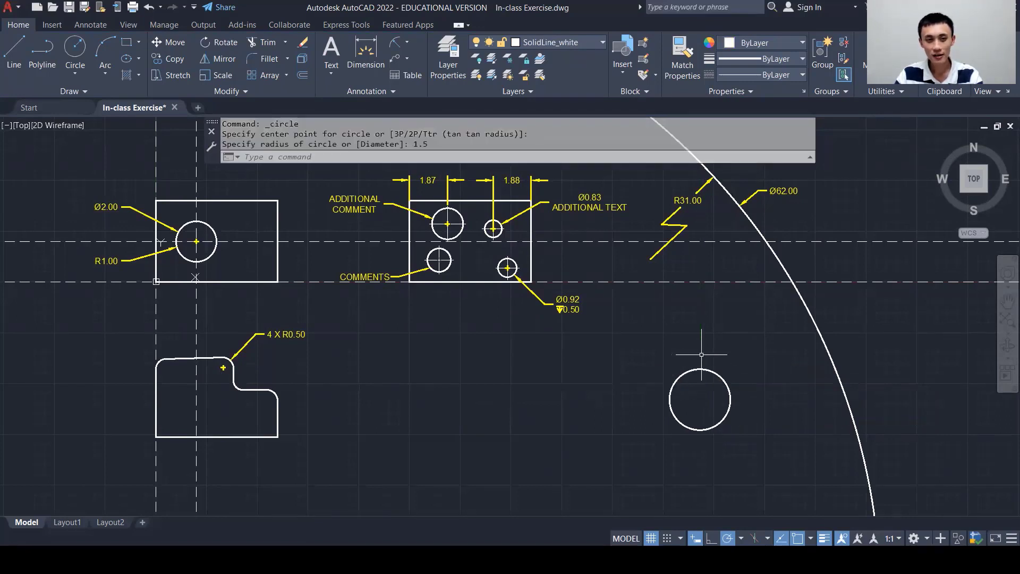
Step: Draw a six-sided polygon centred on the new circle, circumscribed about a circle of radius 2.5
{"action": "left_click", "coordinate": [139, 44]}
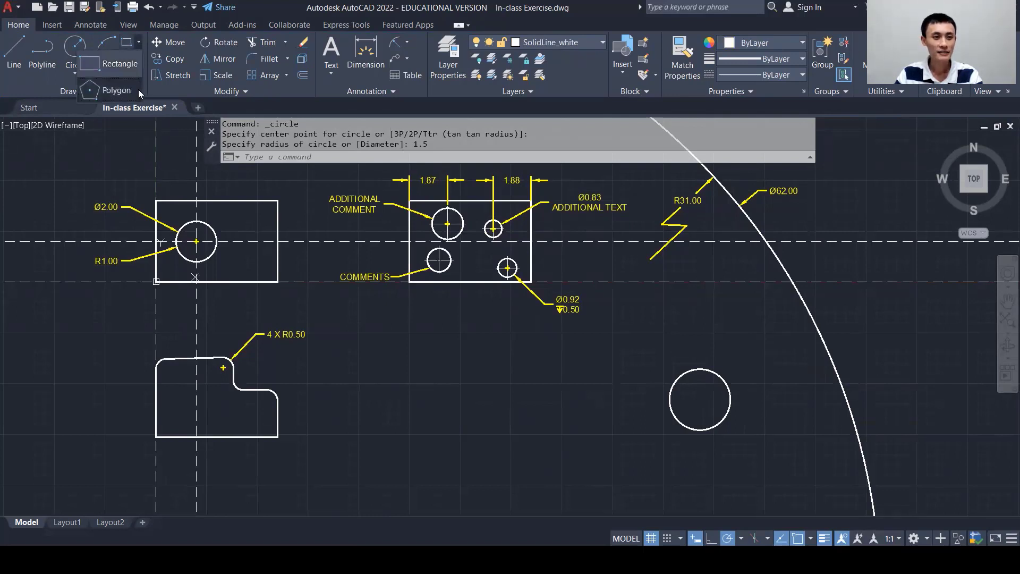
{"action": "left_click", "coordinate": [117, 90]}
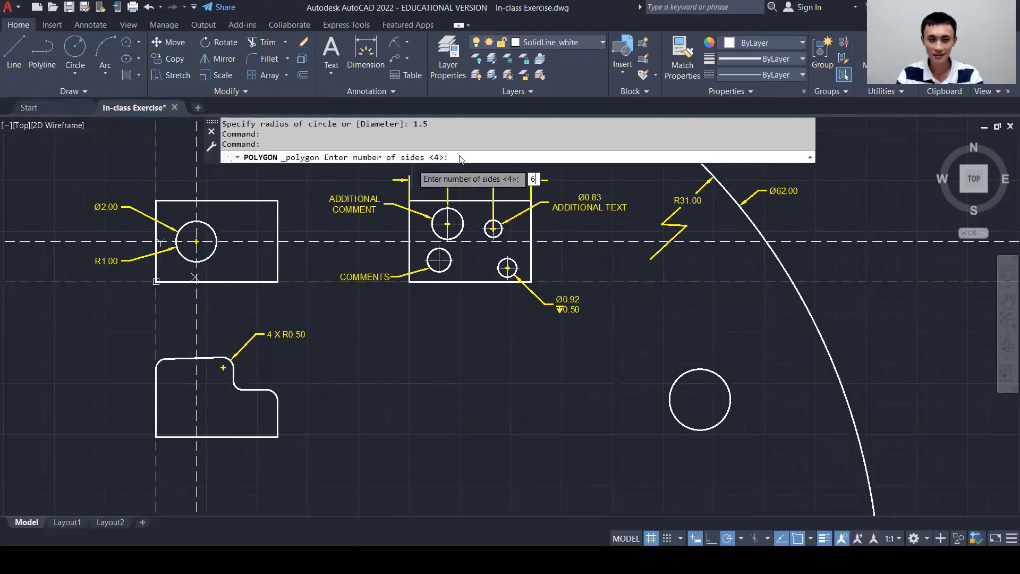
{"action": "key", "text": "Return"}
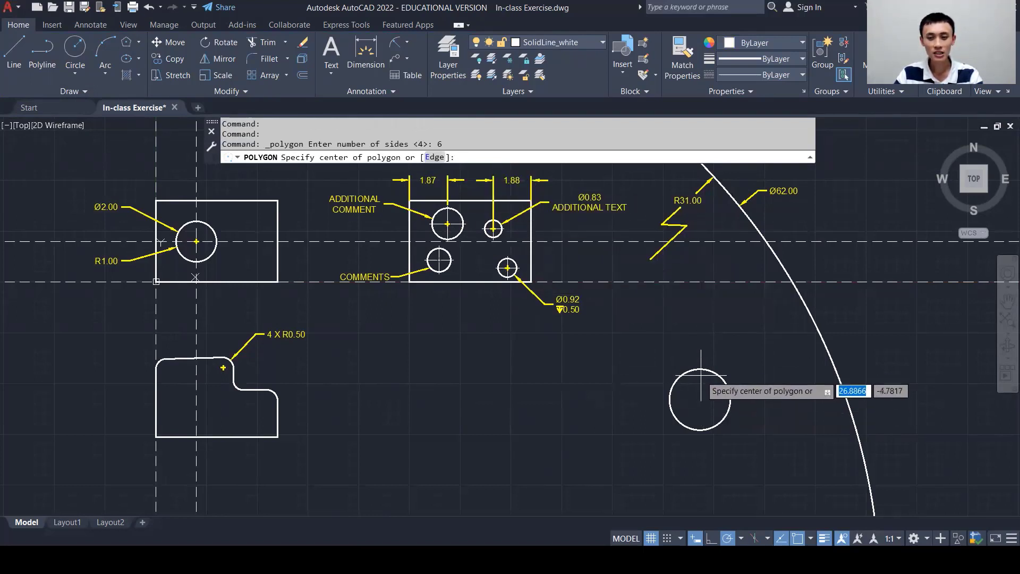
{"action": "left_click", "coordinate": [699, 400]}
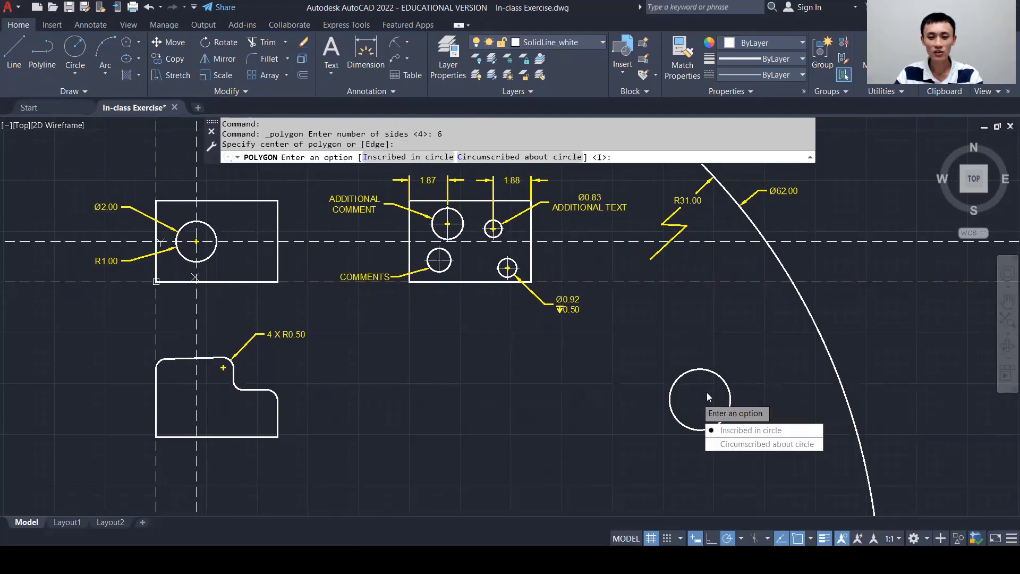
{"action": "left_click", "coordinate": [732, 444]}
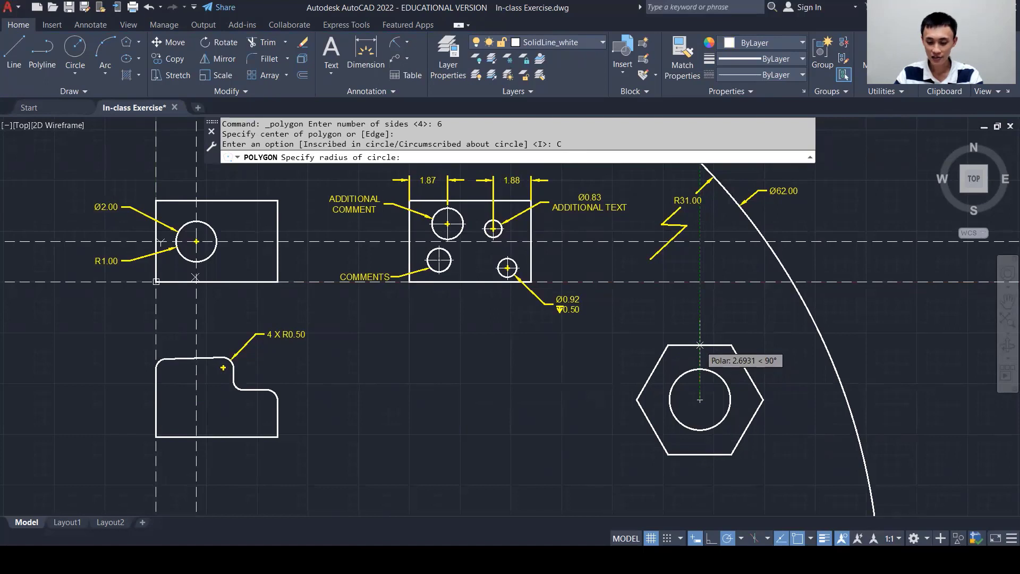
{"action": "type", "text": "2.5"}
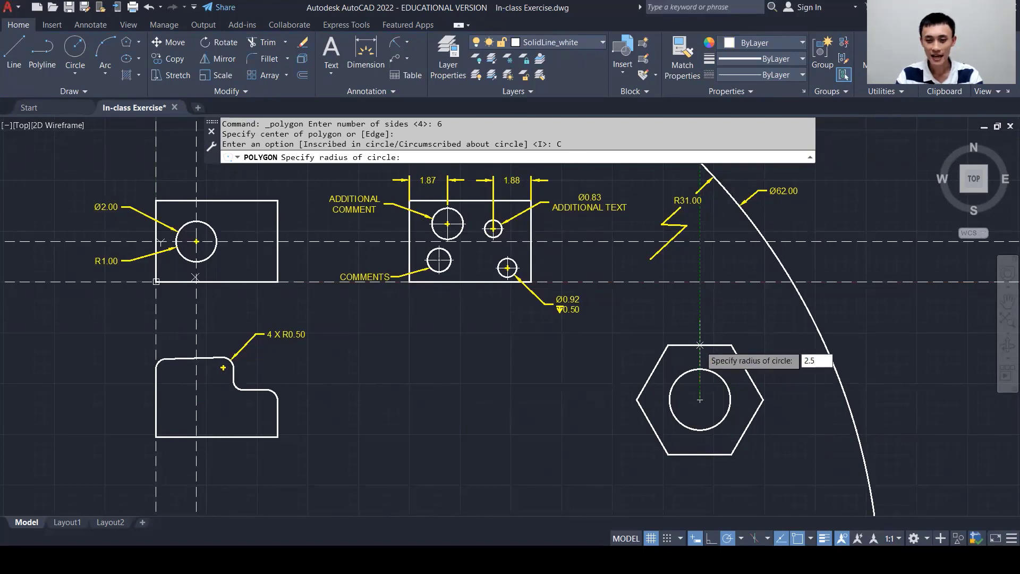
{"action": "key", "text": "Return"}
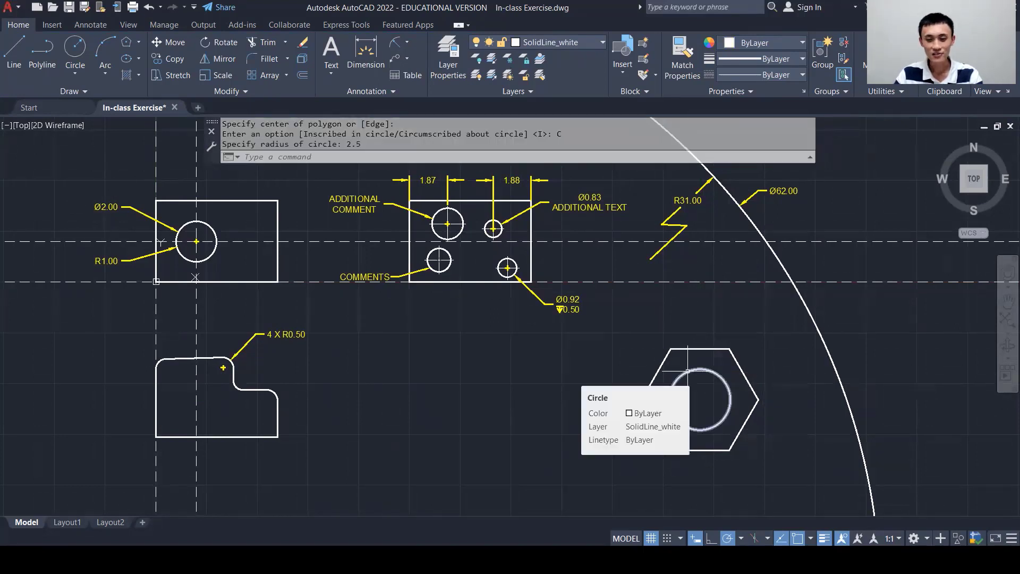
Step: Make CenterLine the current layer and add a center mark to the circle inside the hexagon
{"action": "left_click", "coordinate": [593, 41]}
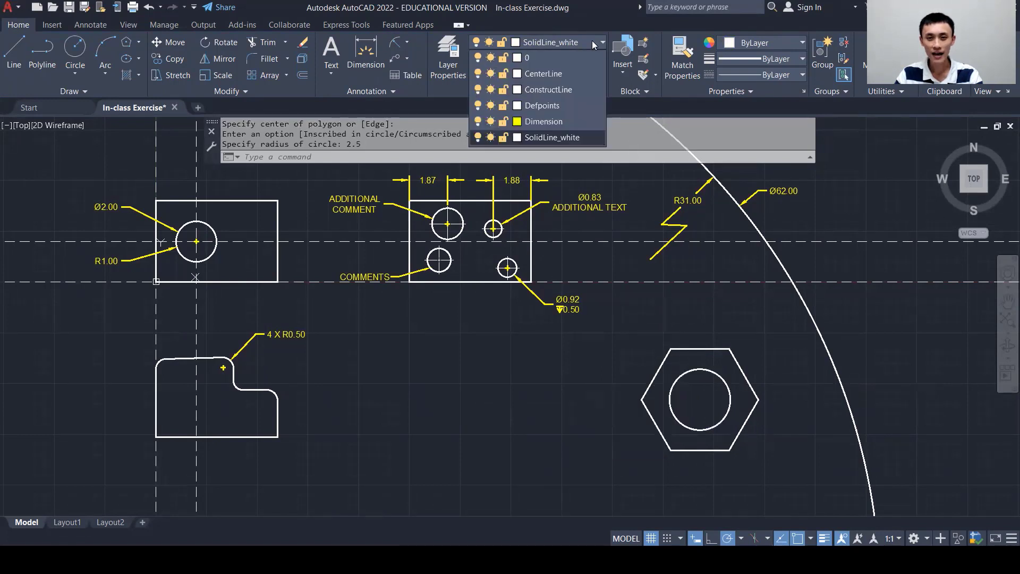
{"action": "left_click", "coordinate": [565, 75]}
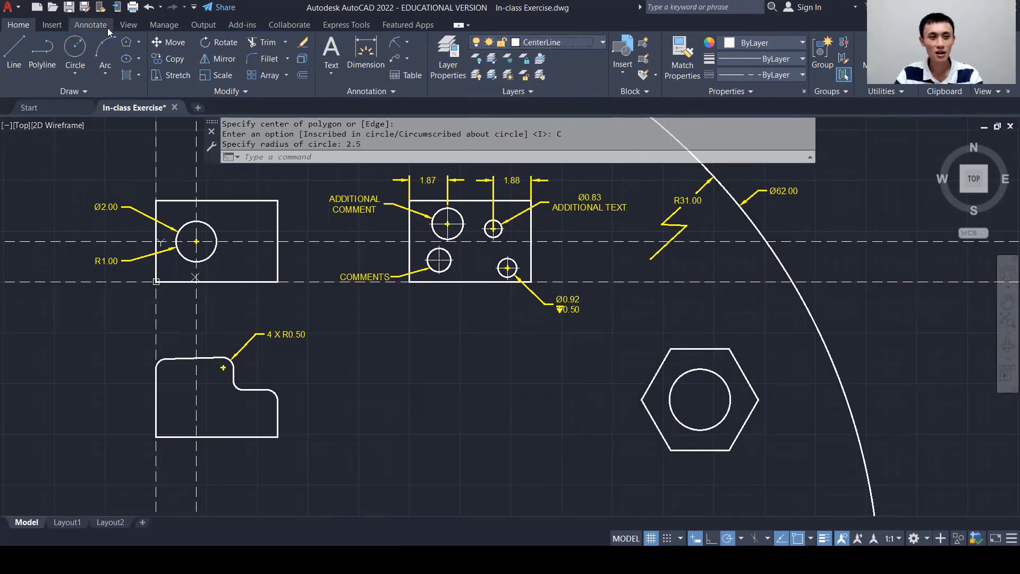
{"action": "left_click", "coordinate": [79, 25]}
{"action": "left_click", "coordinate": [440, 50]}
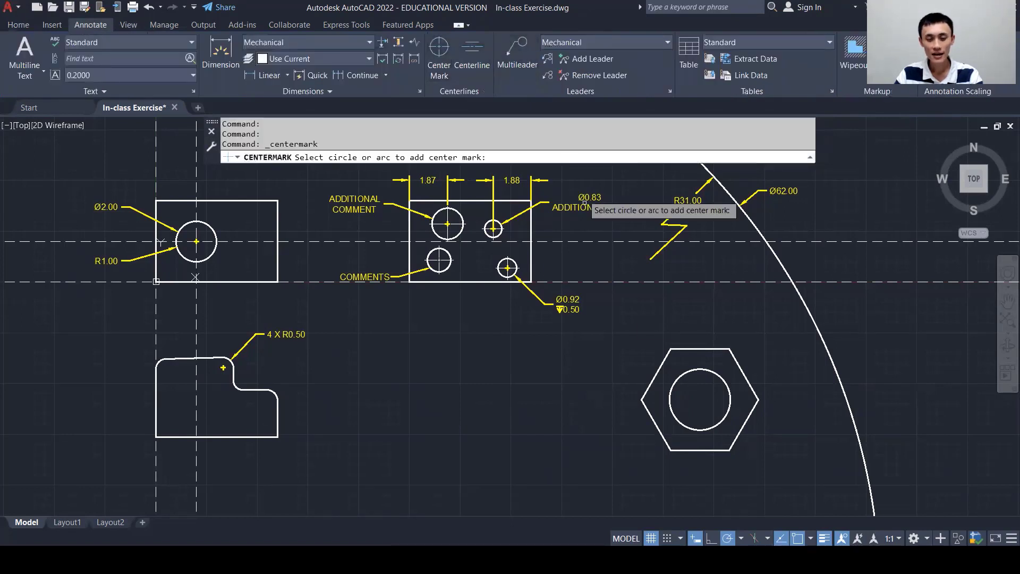
{"action": "left_click", "coordinate": [693, 373]}
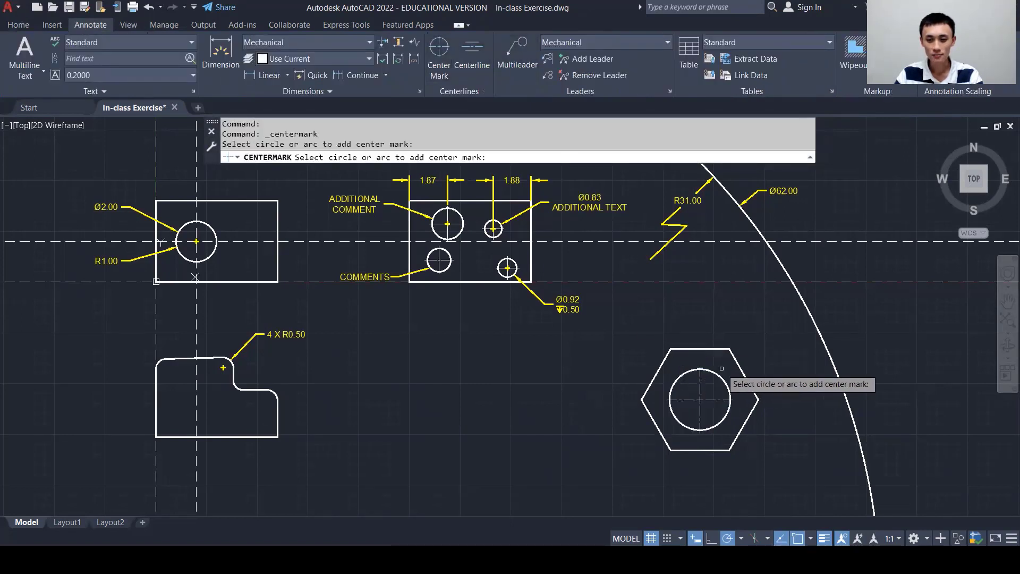
{"action": "key", "text": "Escape"}
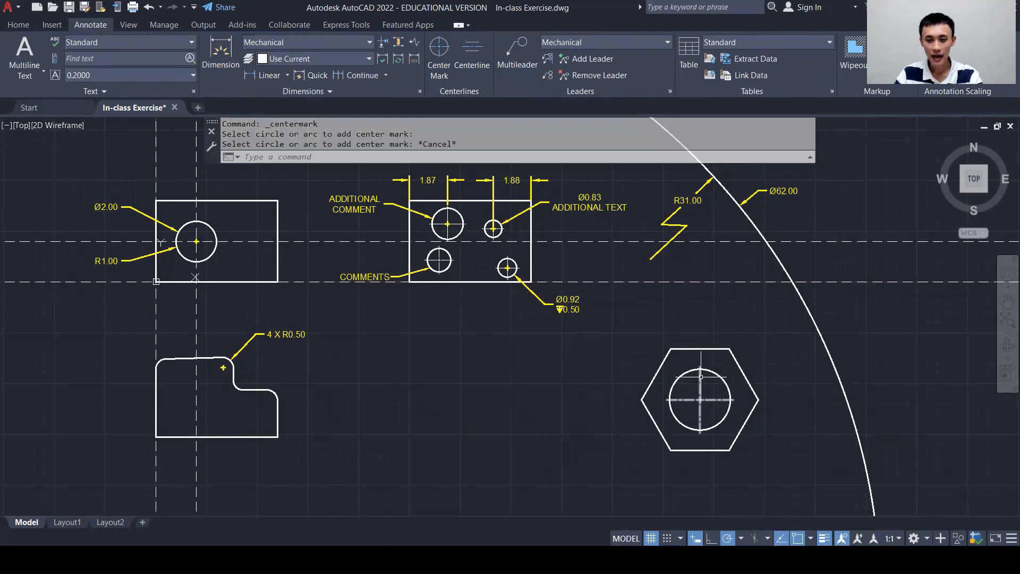
Step: Extend all four center mark lines of the hexagon's circle past the hexagon's outline
{"action": "left_click", "coordinate": [700, 366]}
{"action": "left_click", "coordinate": [700, 367]}
{"action": "left_click", "coordinate": [700, 324]}
{"action": "left_click", "coordinate": [701, 431]}
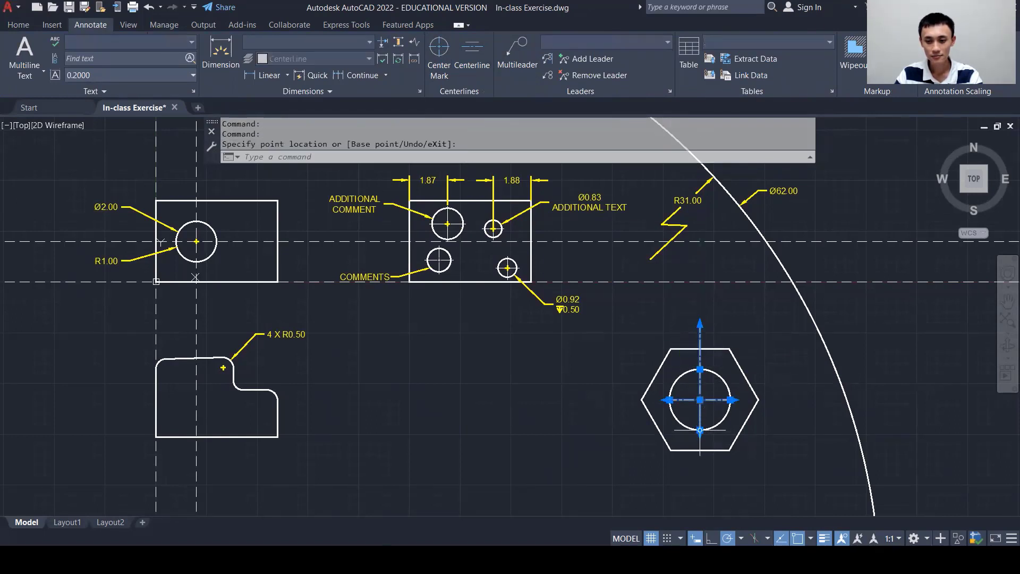
{"action": "left_click", "coordinate": [700, 477]}
{"action": "left_click", "coordinate": [732, 400]}
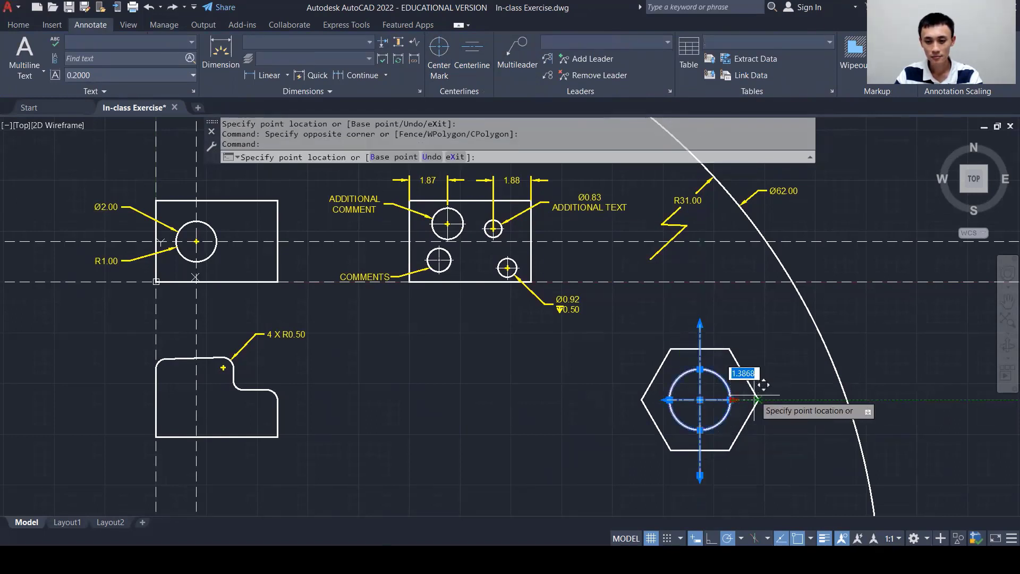
{"action": "left_click", "coordinate": [785, 399]}
{"action": "left_click", "coordinate": [668, 399]}
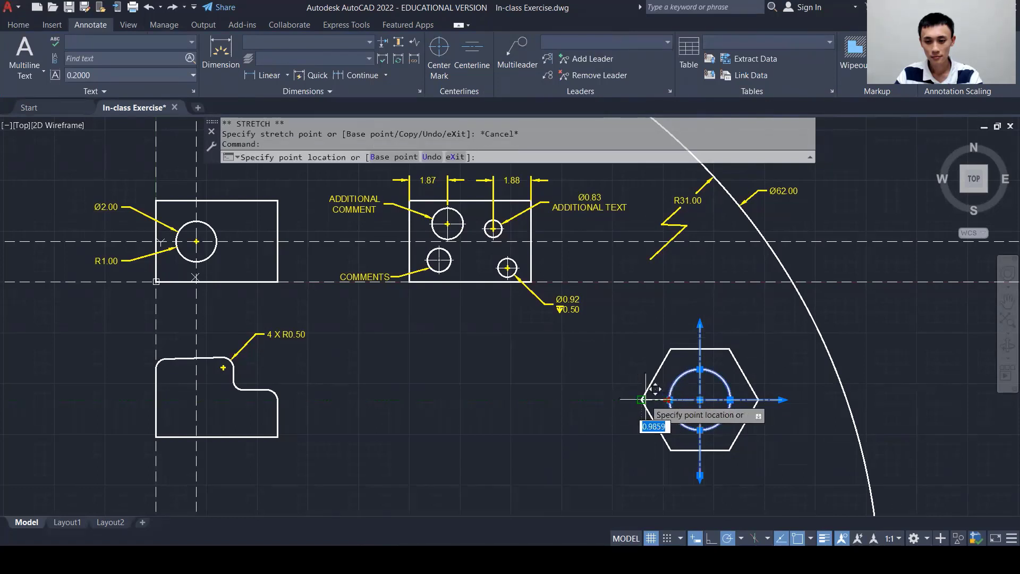
{"action": "left_click", "coordinate": [618, 400]}
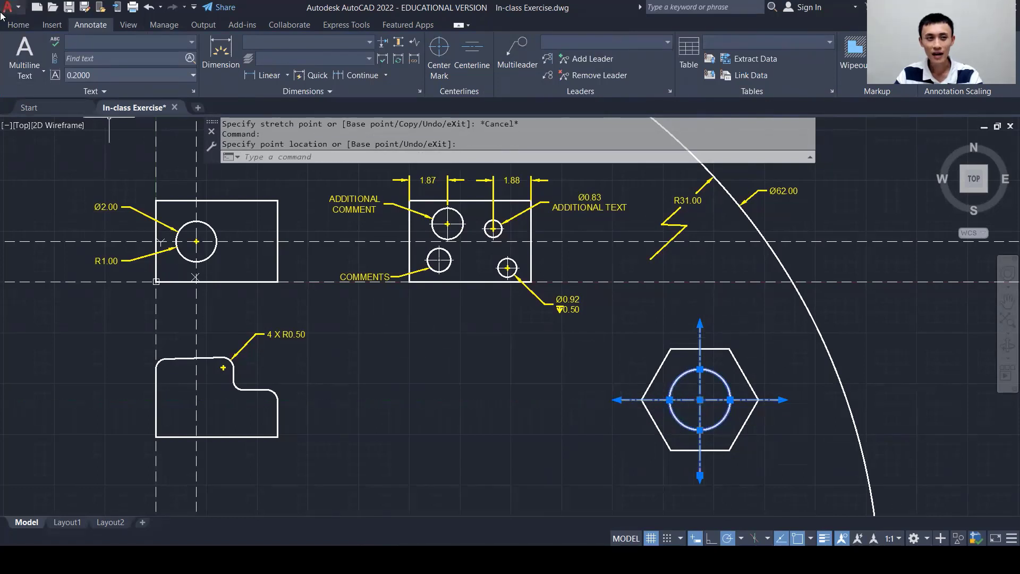
{"action": "left_click", "coordinate": [11, 27]}
{"action": "key", "text": "Escape"}
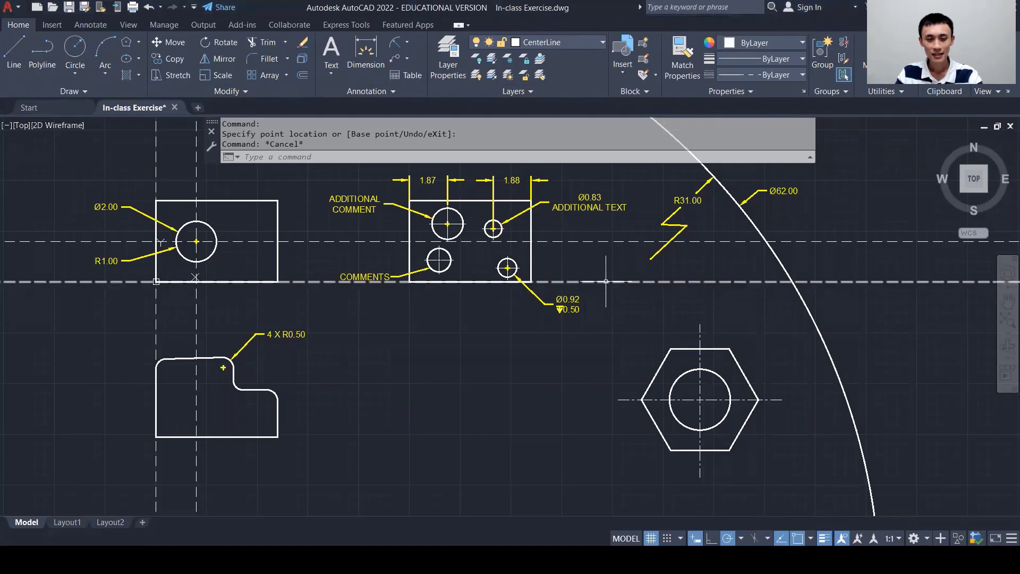
Step: Offset the lower horizontal construction line with the Through option to pass through the hexagon's top and bottom edges
{"action": "left_click", "coordinate": [301, 74]}
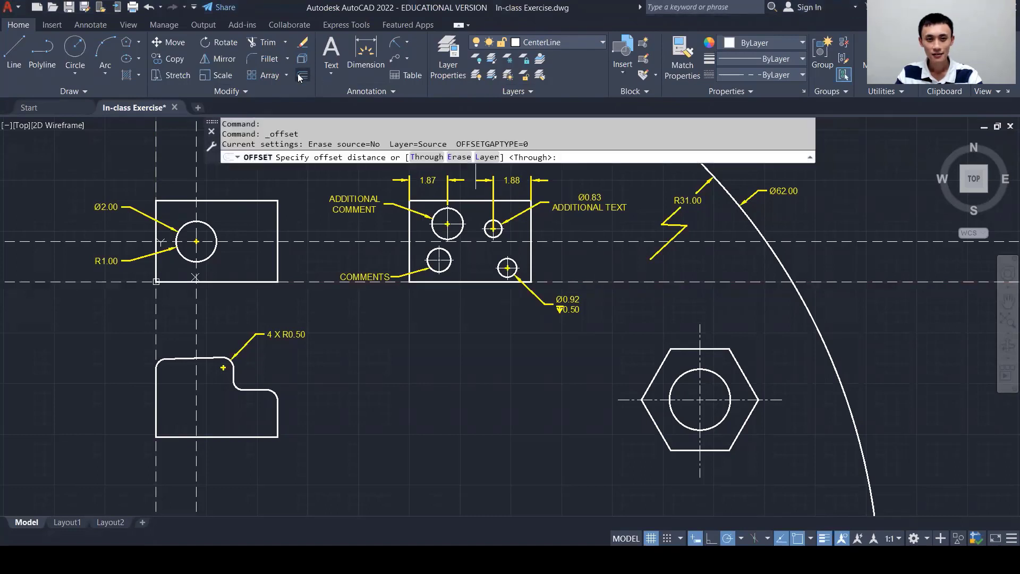
{"action": "left_click", "coordinate": [422, 158]}
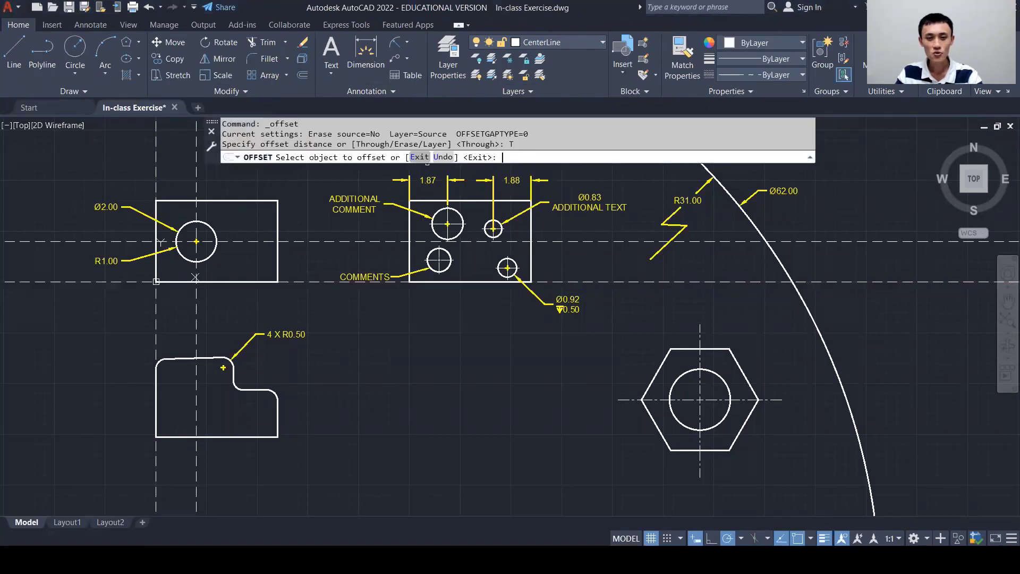
{"action": "left_click", "coordinate": [625, 281]}
{"action": "left_click", "coordinate": [671, 348]}
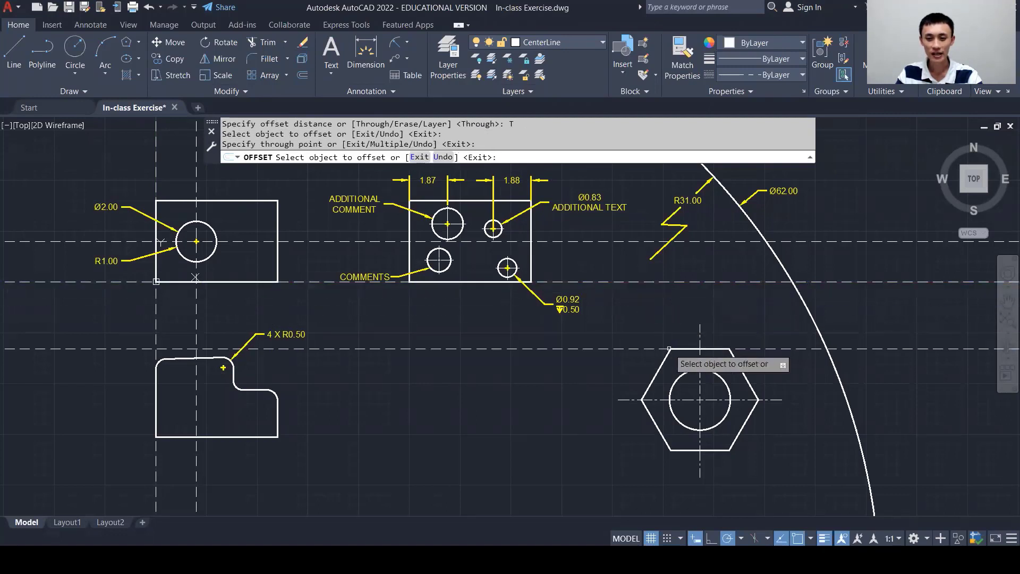
{"action": "left_click", "coordinate": [654, 348]}
{"action": "left_click", "coordinate": [670, 451]}
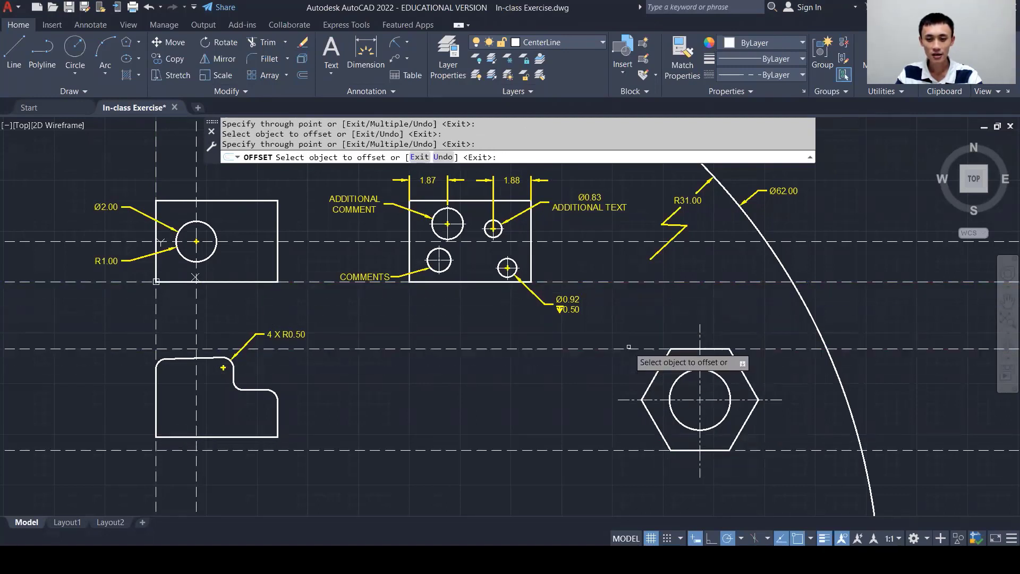
Step: Offset further horizontal construction lines through the hexagon's left vertex and the circle's top and bottom points
{"action": "left_click", "coordinate": [628, 348]}
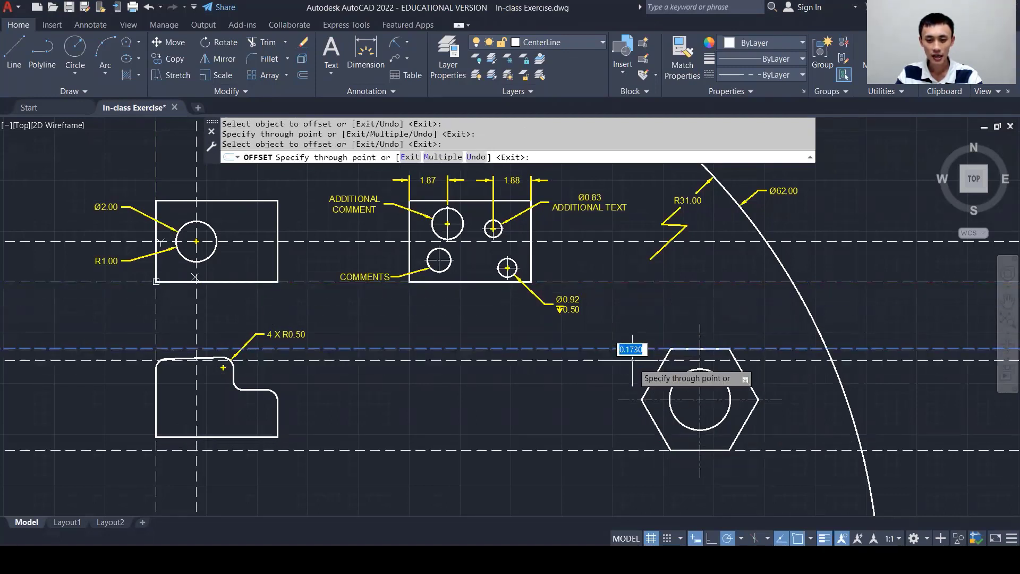
{"action": "left_click", "coordinate": [642, 399]}
{"action": "left_click", "coordinate": [637, 348]}
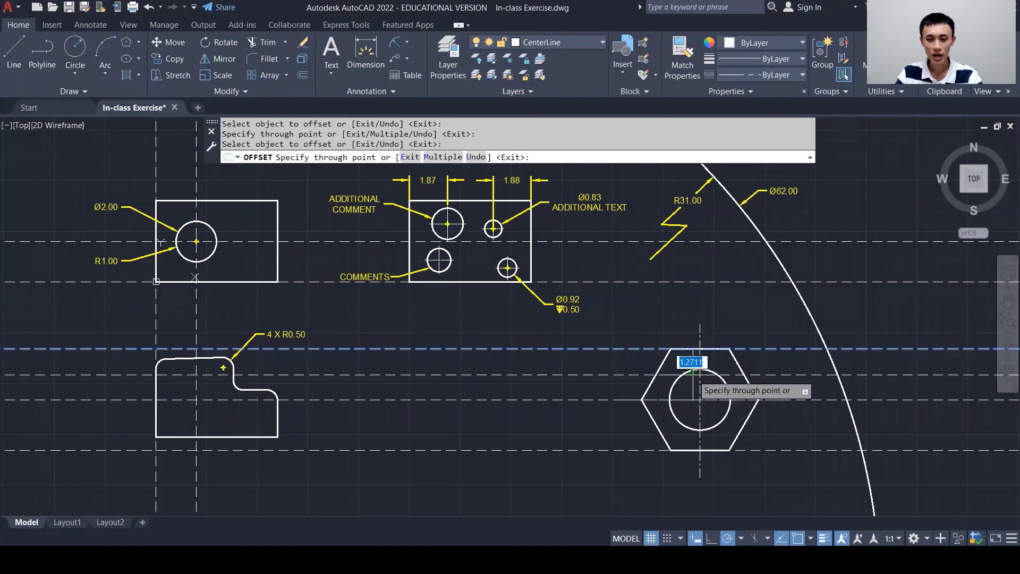
{"action": "left_click", "coordinate": [686, 368]}
{"action": "left_click", "coordinate": [640, 367]}
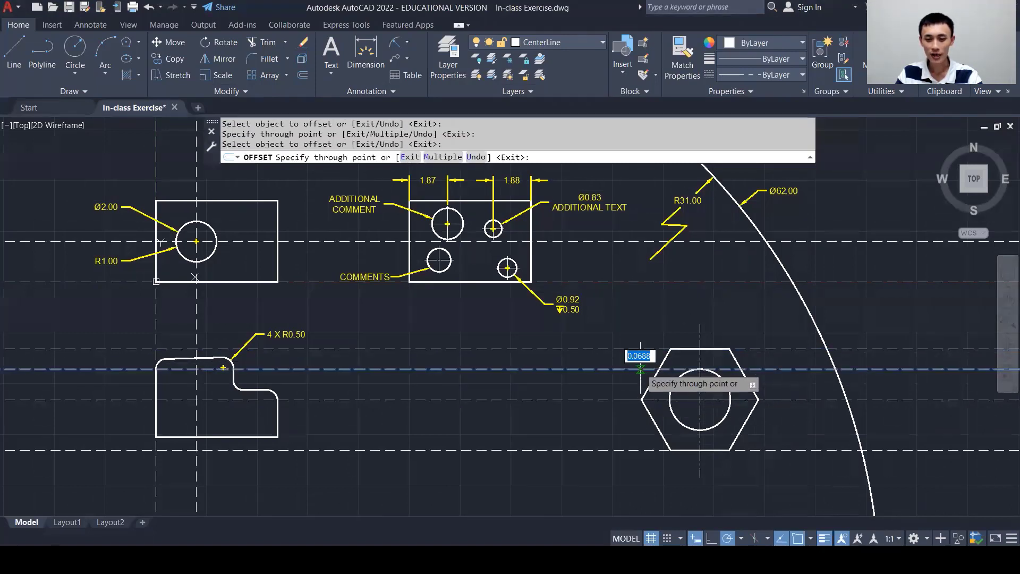
{"action": "left_click", "coordinate": [701, 429]}
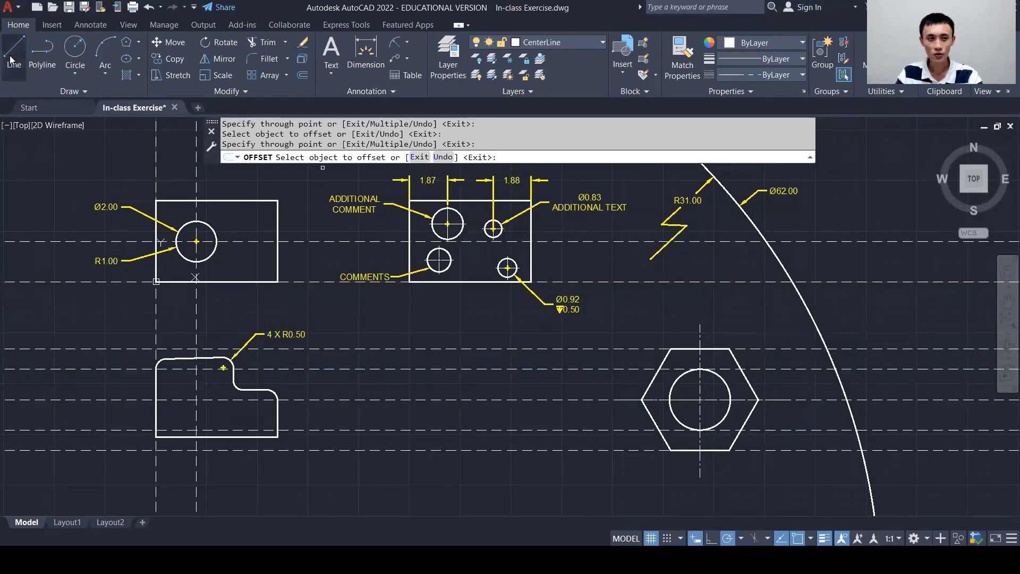
Step: Make SolidLine_white the current layer and draw a rectangle about 2.17 wide between the hexagon's top and bottom construction lines
{"action": "left_click", "coordinate": [557, 42]}
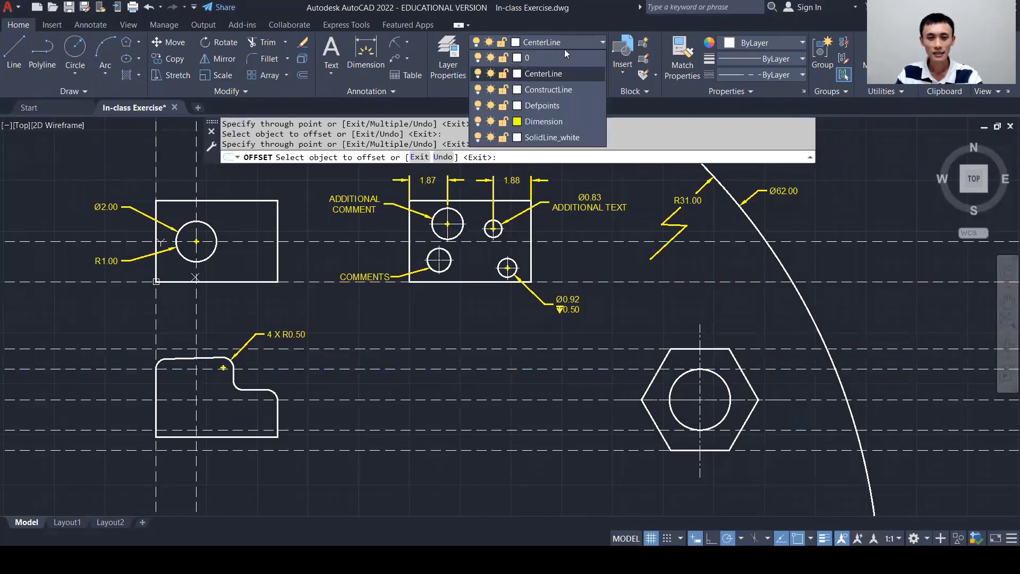
{"action": "left_click", "coordinate": [585, 136]}
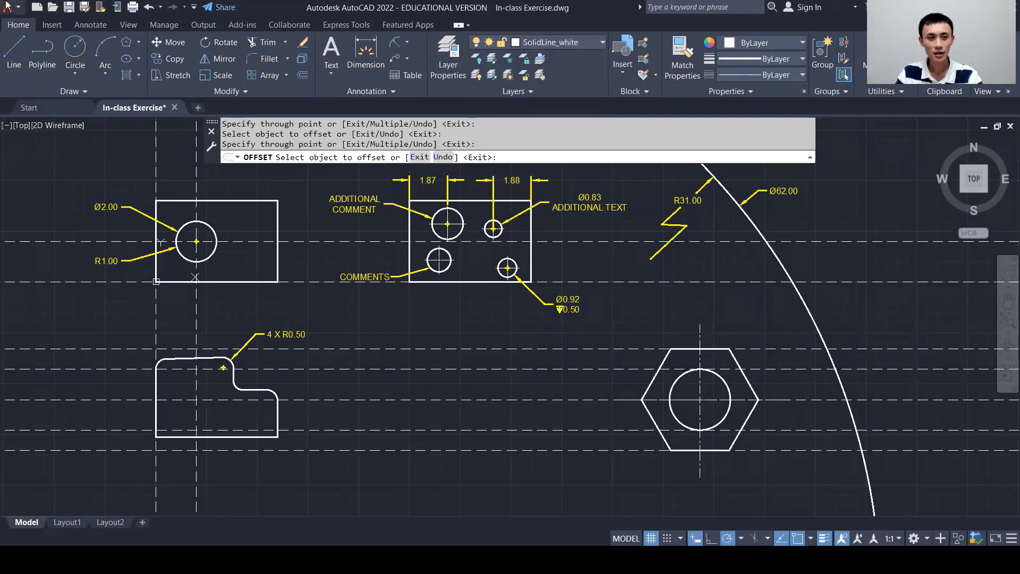
{"action": "left_click", "coordinate": [139, 42]}
{"action": "left_click", "coordinate": [133, 60]}
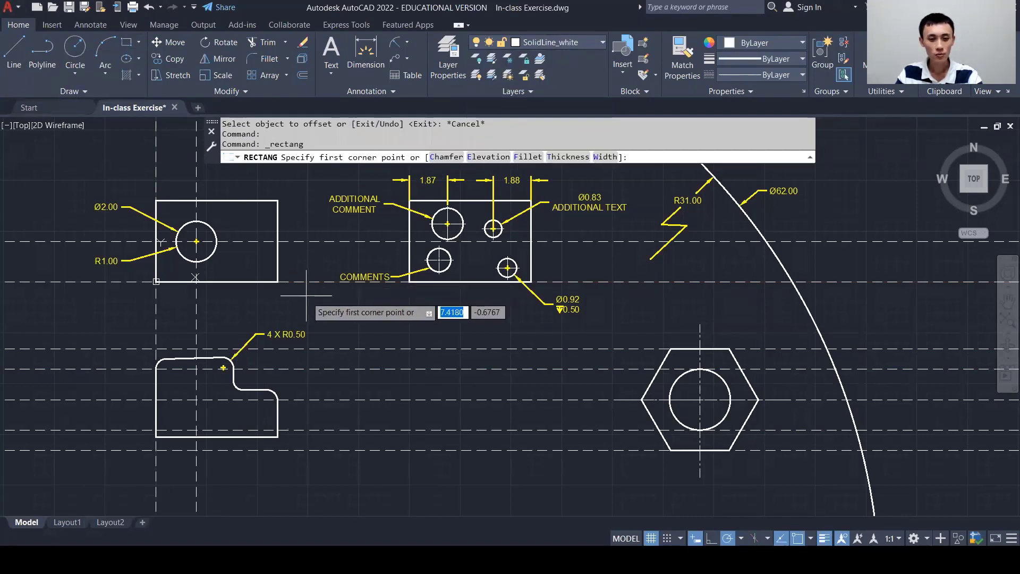
{"action": "left_click", "coordinate": [359, 349]}
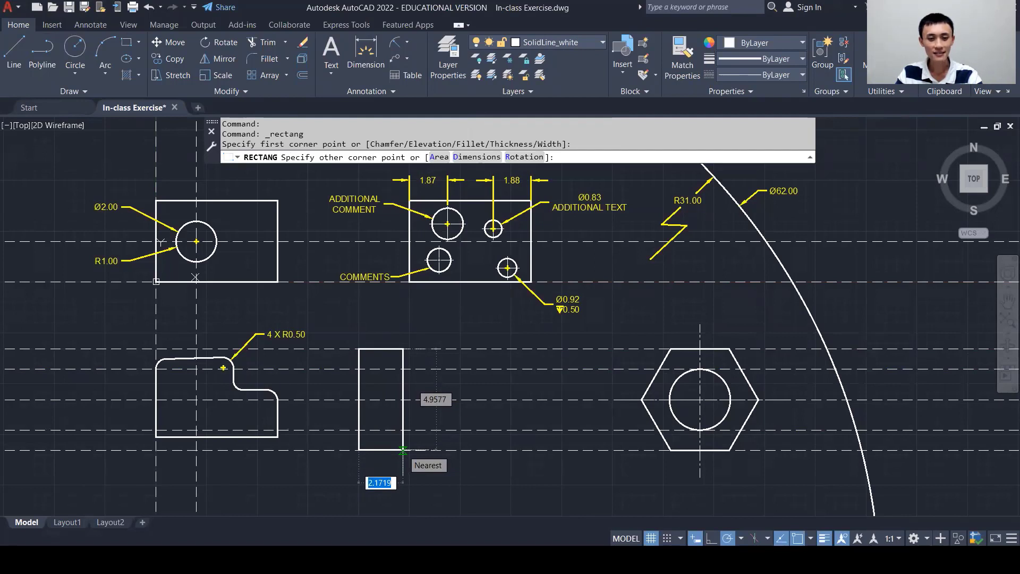
{"action": "left_click", "coordinate": [403, 450]}
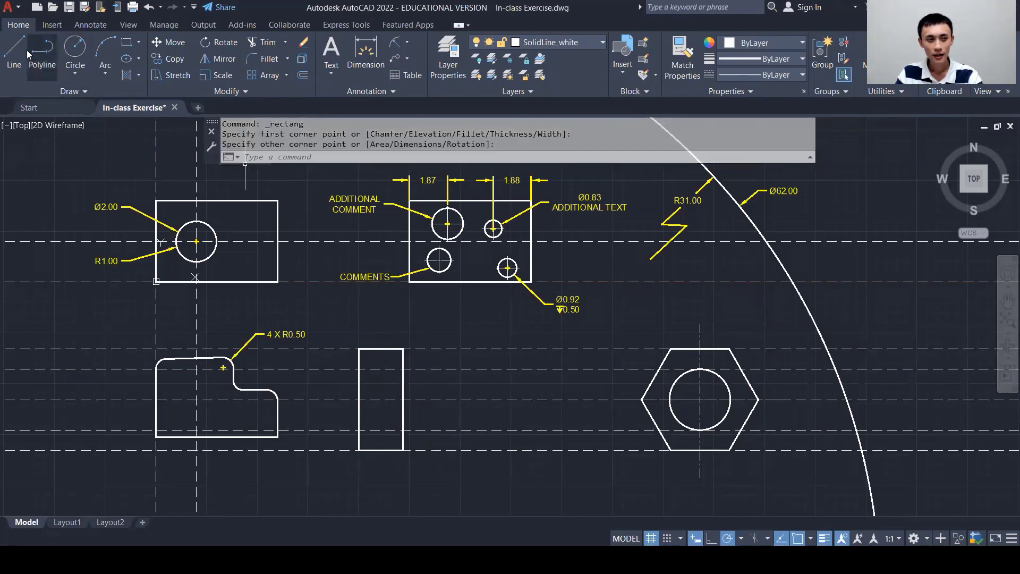
Step: Draw an adjoining rectangle about 6.46 long from the first rectangle's right edge, between the circle's top and bottom construction lines
{"action": "left_click", "coordinate": [129, 43]}
{"action": "left_click", "coordinate": [403, 368]}
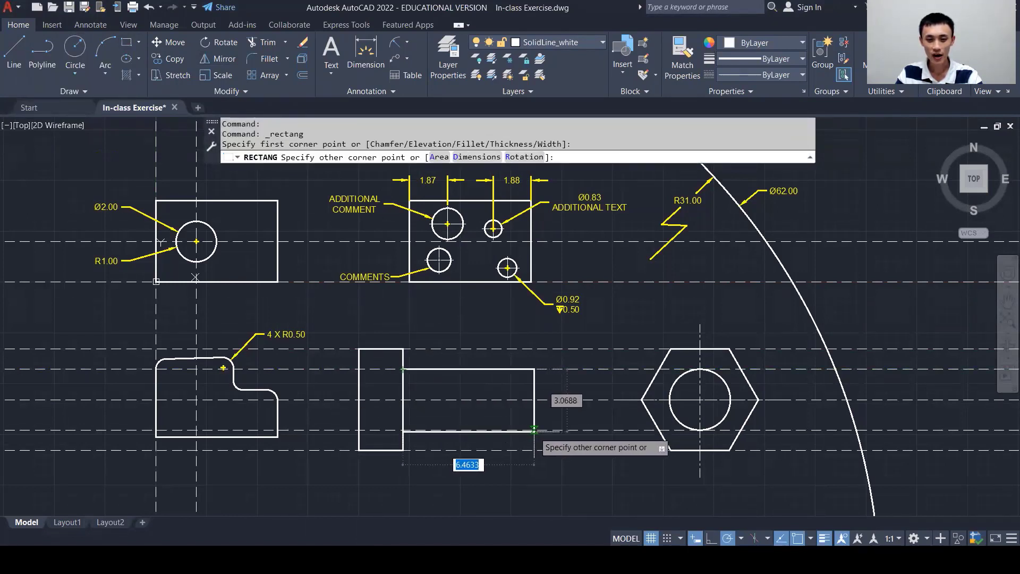
{"action": "left_click", "coordinate": [534, 429]}
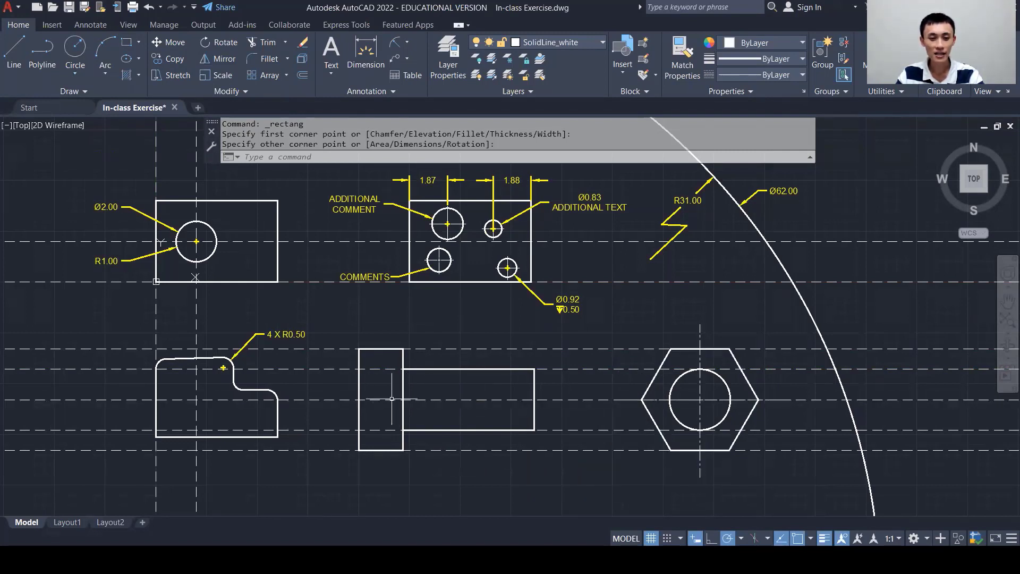
Step: Draw a horizontal line across the bolt head rectangle along the middle construction line
{"action": "left_click", "coordinate": [14, 53]}
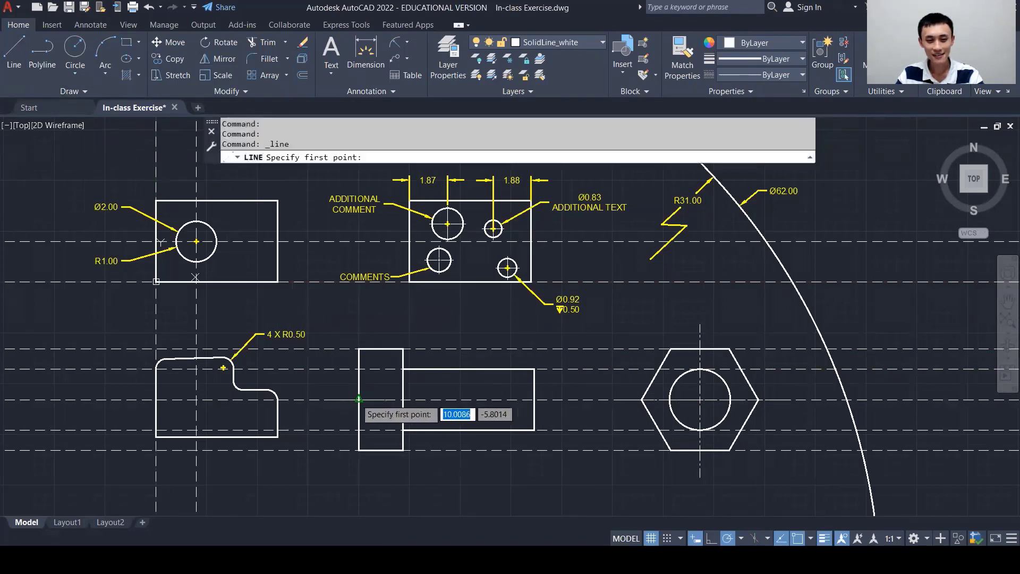
{"action": "left_click", "coordinate": [404, 399]}
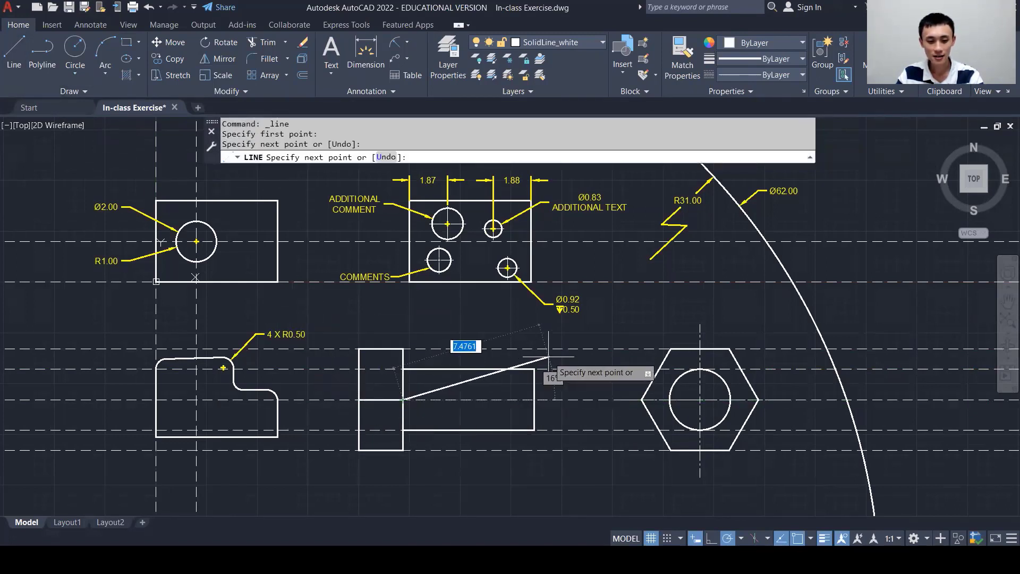
{"action": "key", "text": "Escape"}
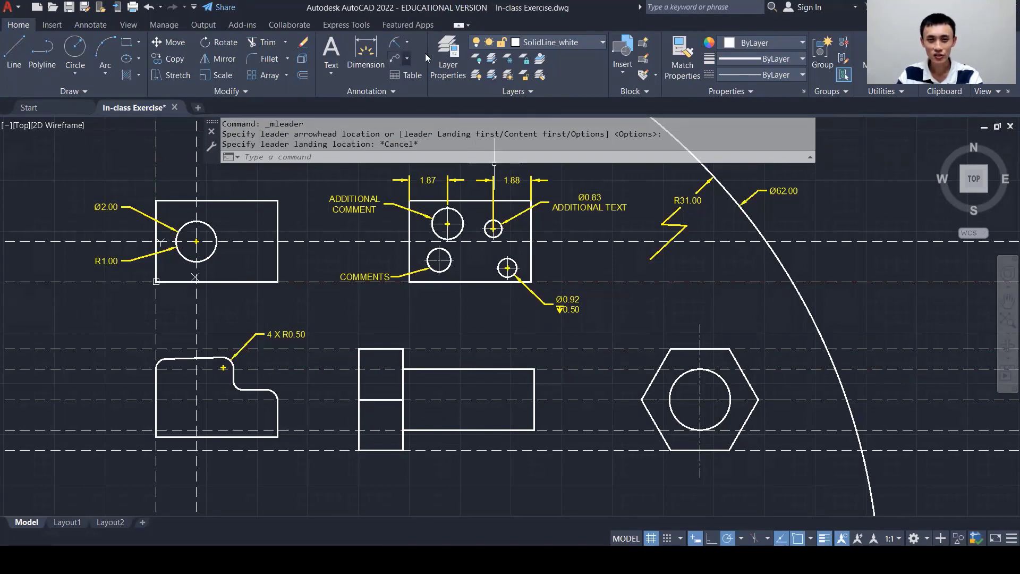
Step: Make Dimension the current layer and place a multileader from the hexagon's upper-left edge, landing up and to the left
{"action": "left_click", "coordinate": [577, 44]}
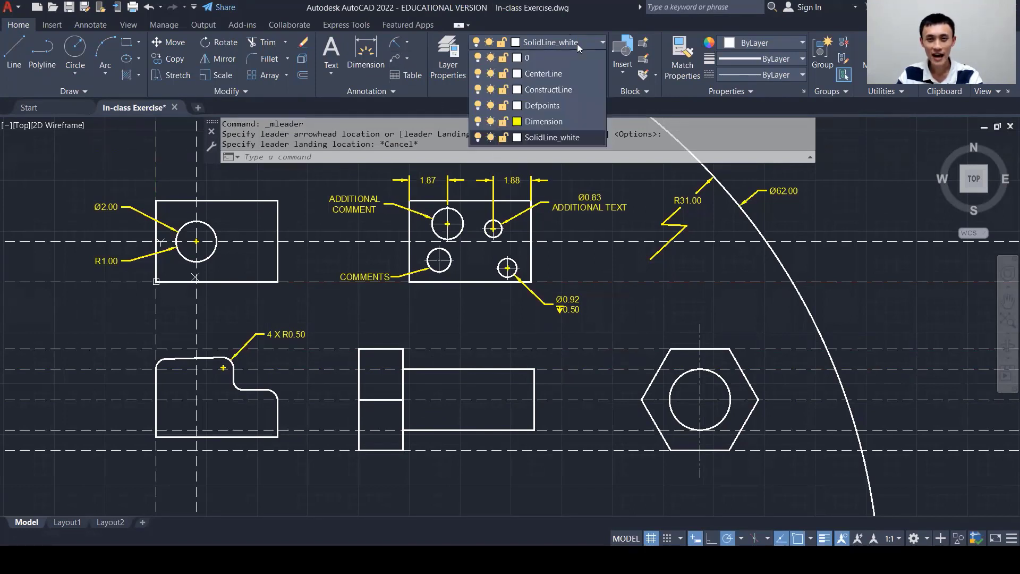
{"action": "left_click", "coordinate": [561, 123]}
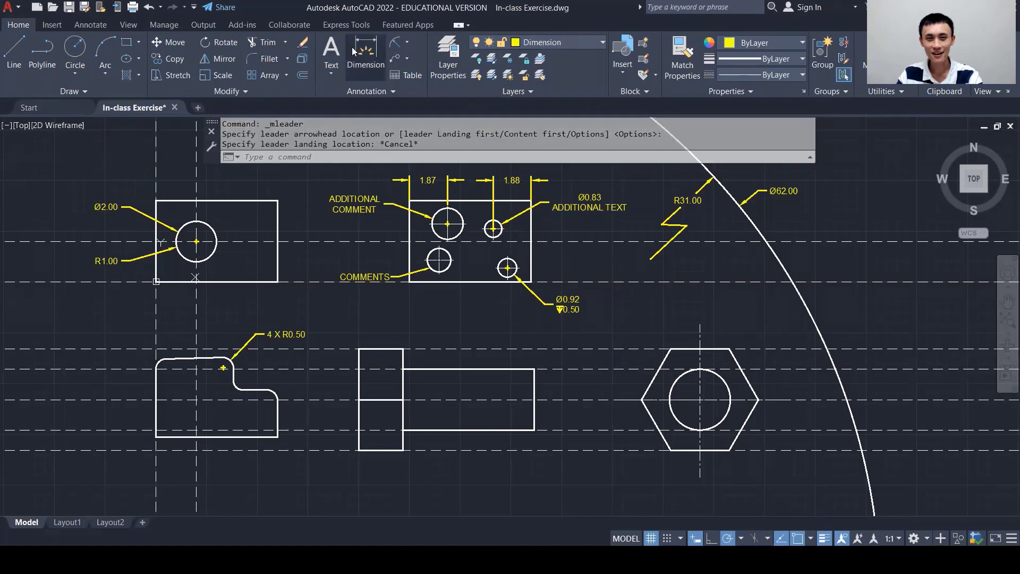
{"action": "left_click", "coordinate": [396, 56]}
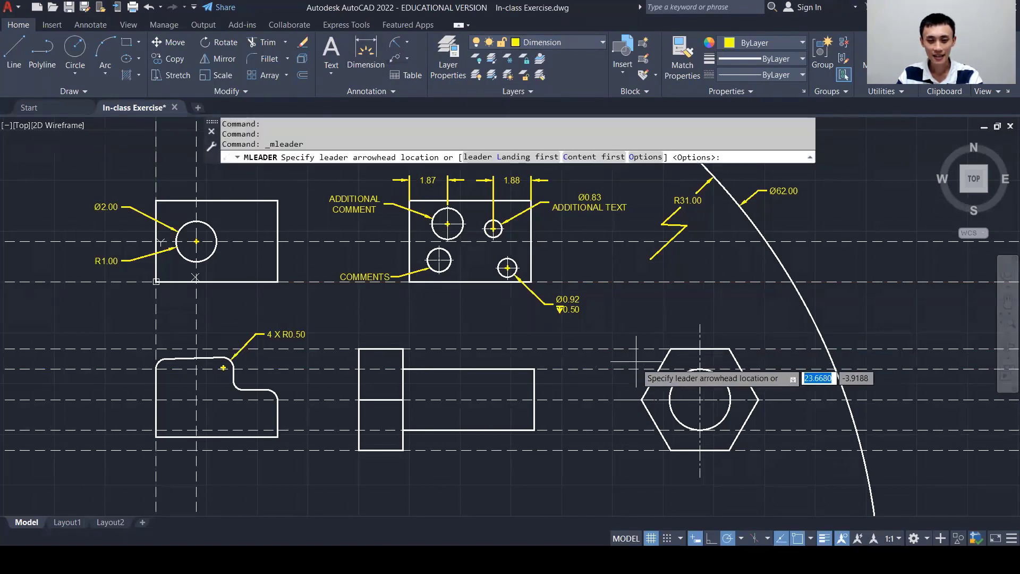
{"action": "left_click", "coordinate": [663, 359]}
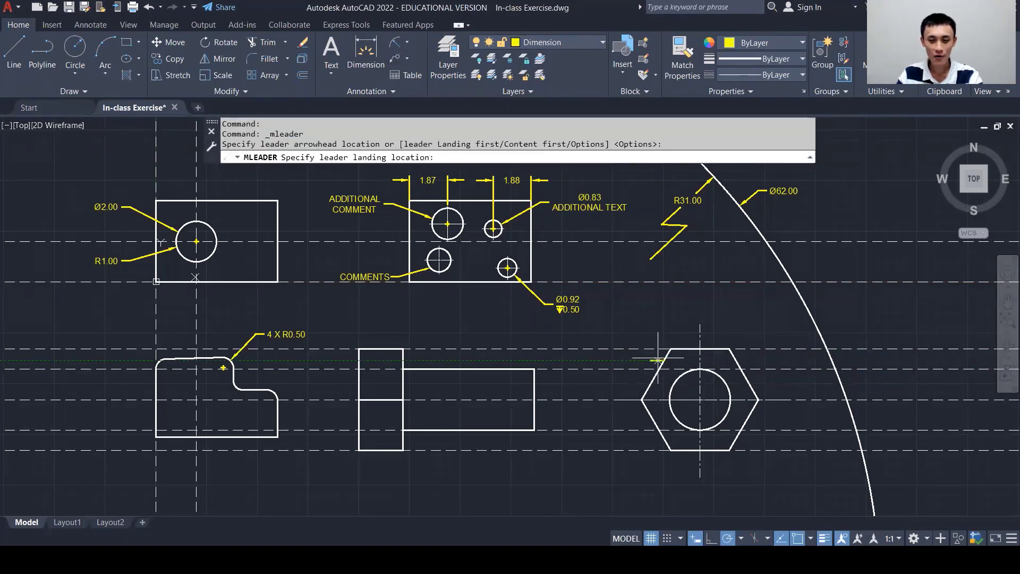
{"action": "left_click", "coordinate": [633, 336]}
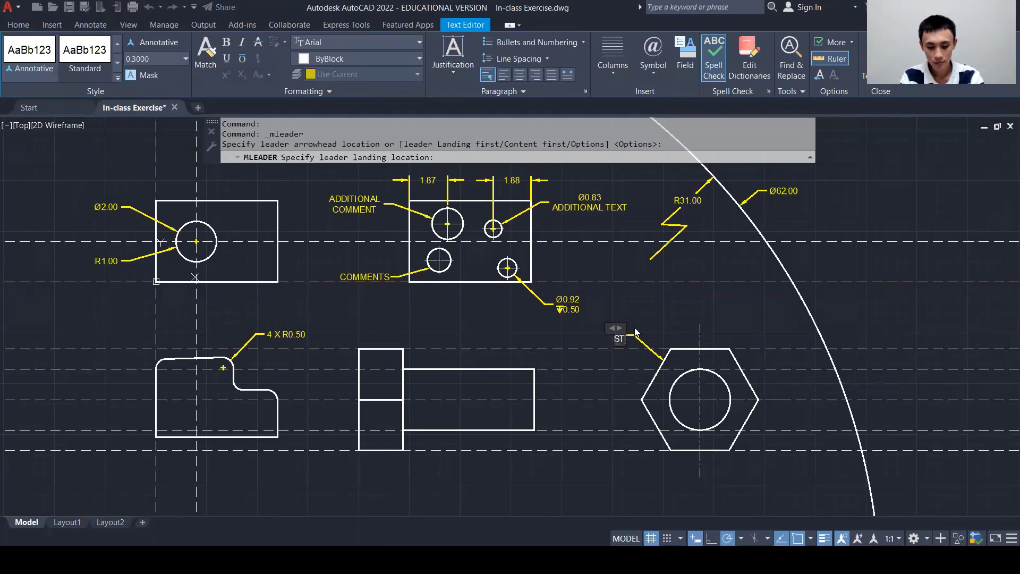
Step: Enter the leader text "STANDARD STYLE," with "LEADER IS AT TOP LEFT" on a second line
{"action": "type", "text": "STANDARD"}
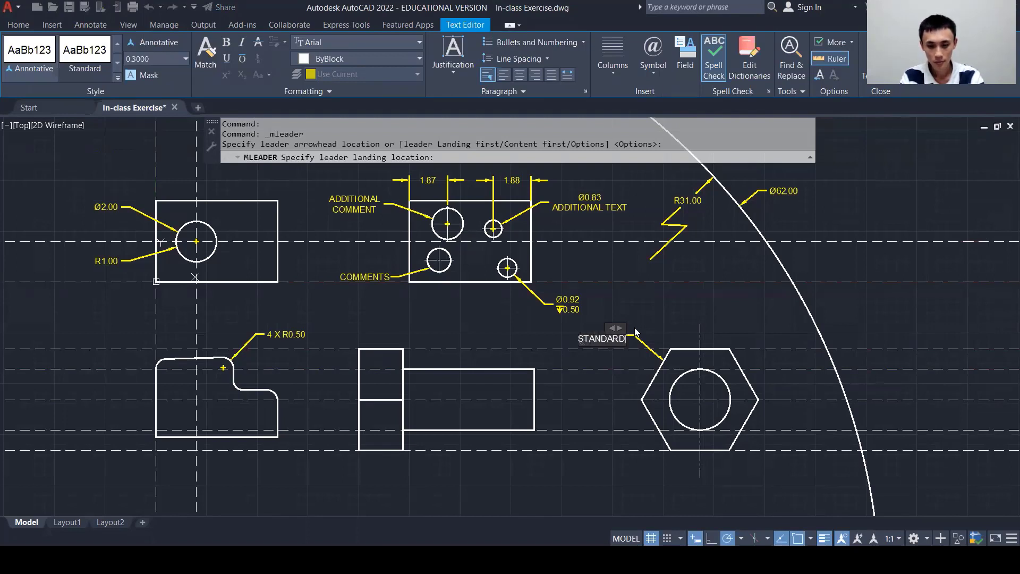
{"action": "type", "text": " STY"}
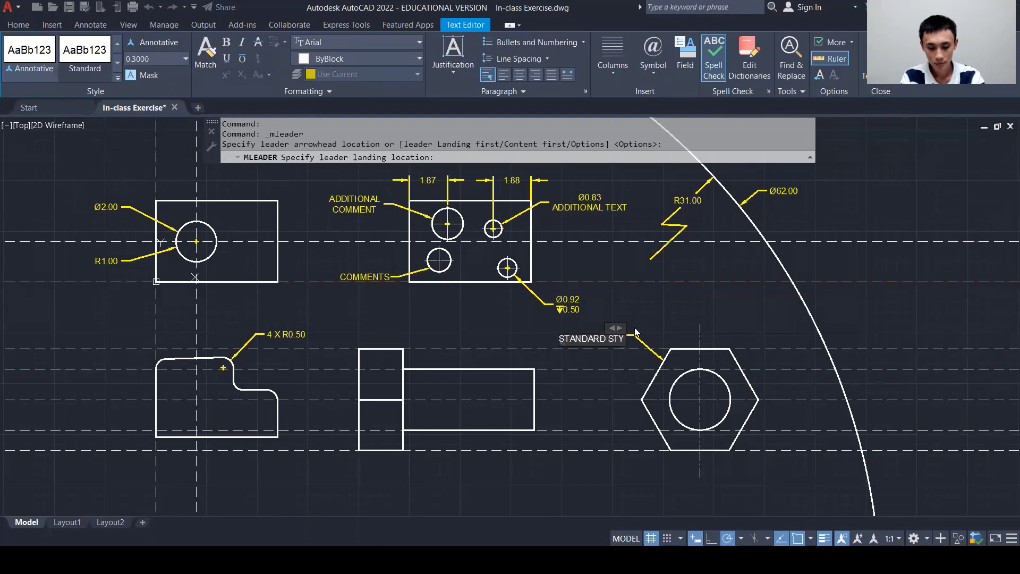
{"action": "type", "text": "LE,"}
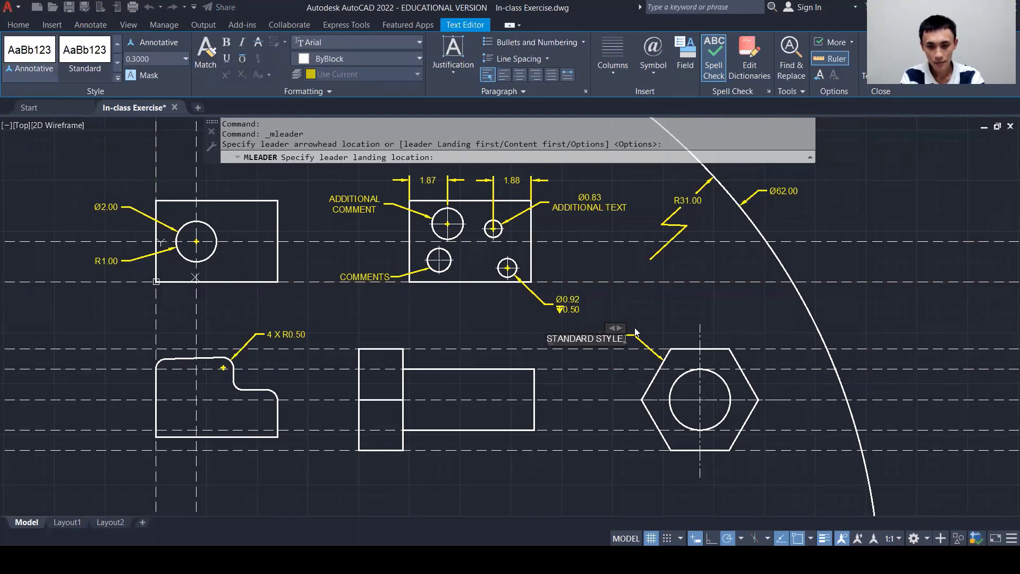
{"action": "key", "text": "Return"}
{"action": "type", "text": "LEA"}
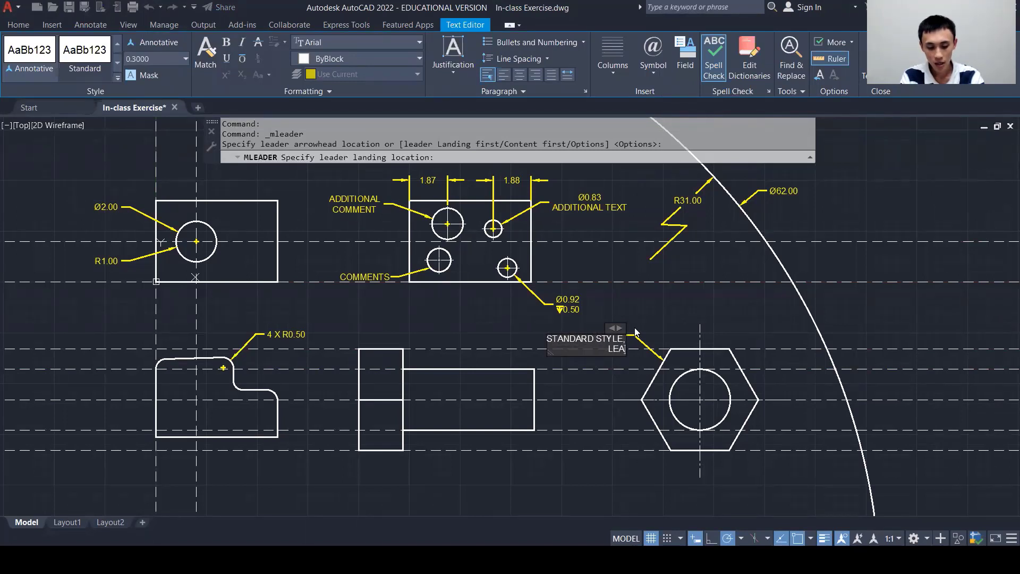
{"action": "type", "text": "DER I"}
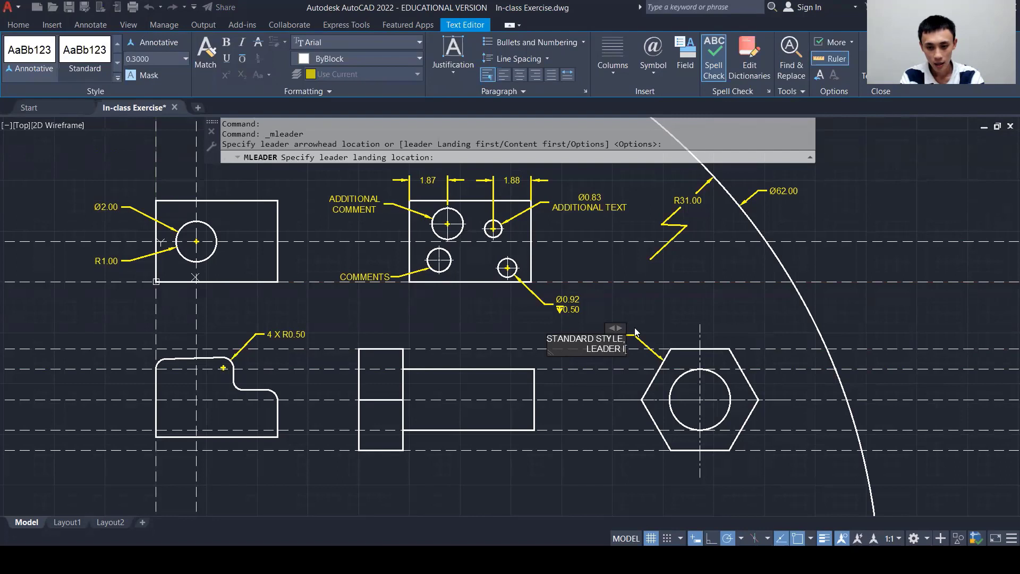
{"action": "type", "text": "S AT"}
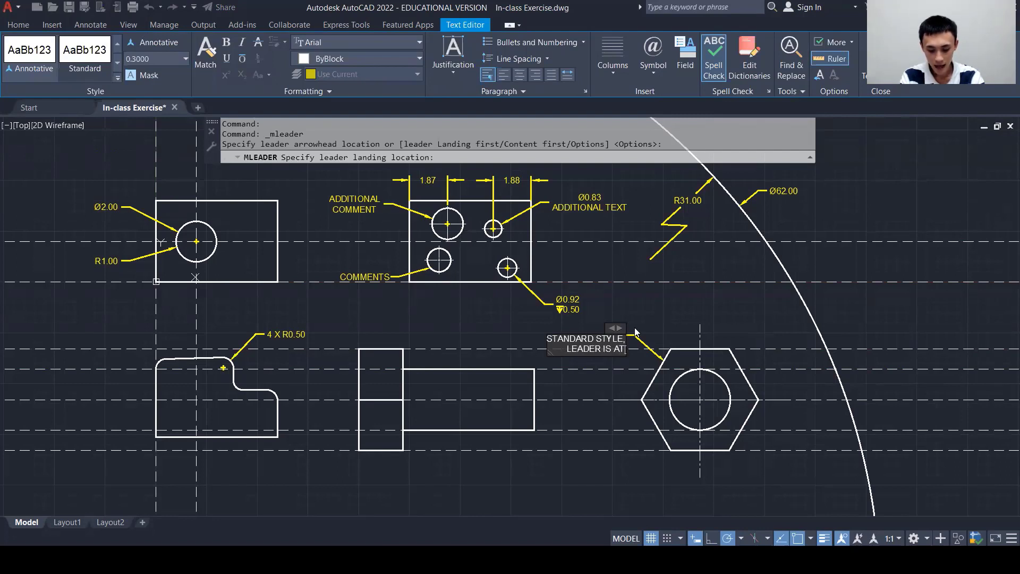
{"action": "type", "text": " TOP"}
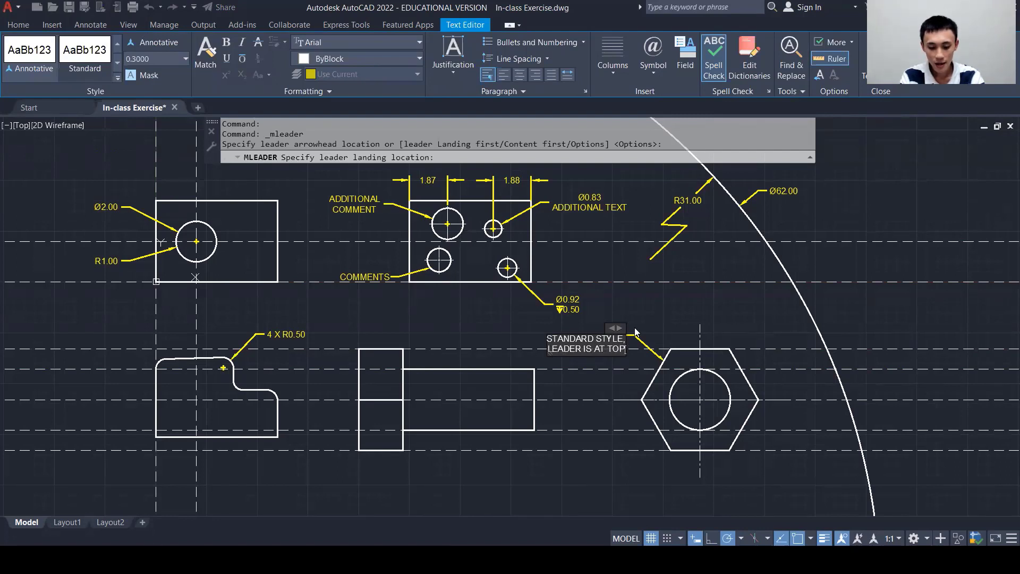
{"action": "type", "text": " LEF"}
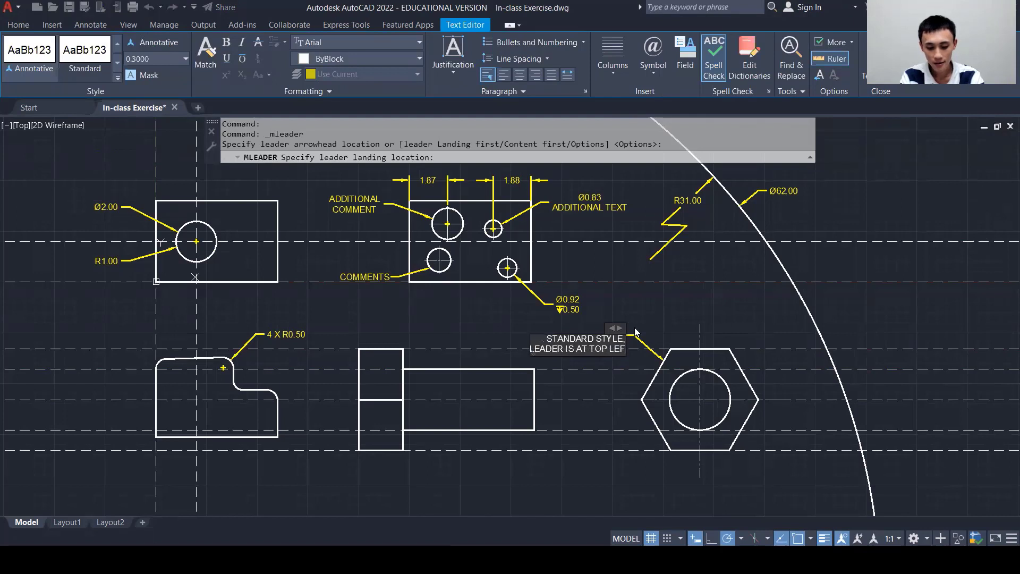
{"action": "type", "text": "T"}
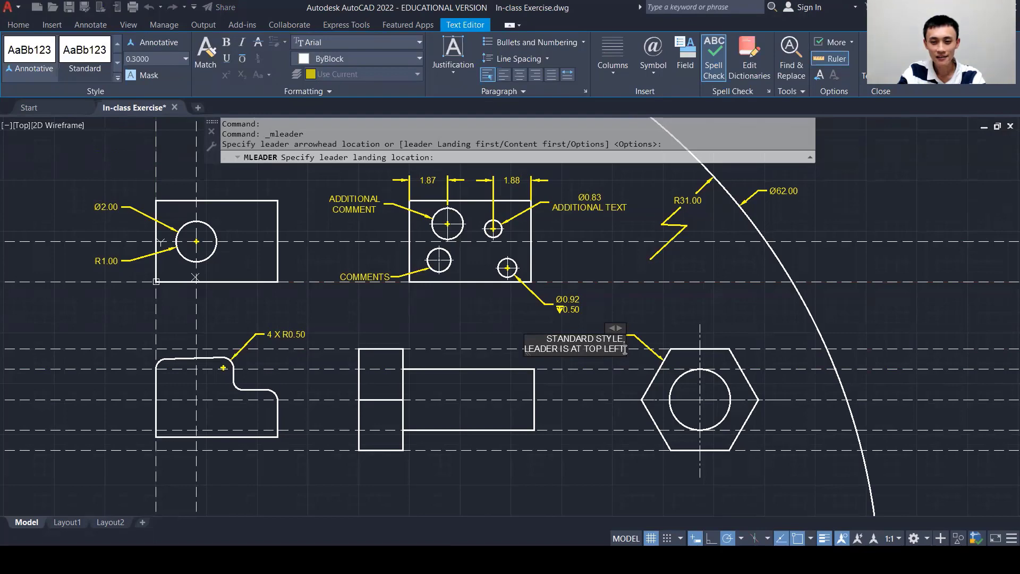
Step: Copy both lines of the leader text and finish the text editing
{"action": "left_click_drag", "start_coordinate": [625, 349], "coordinate": [542, 332]}
{"action": "right_click", "coordinate": [565, 346]}
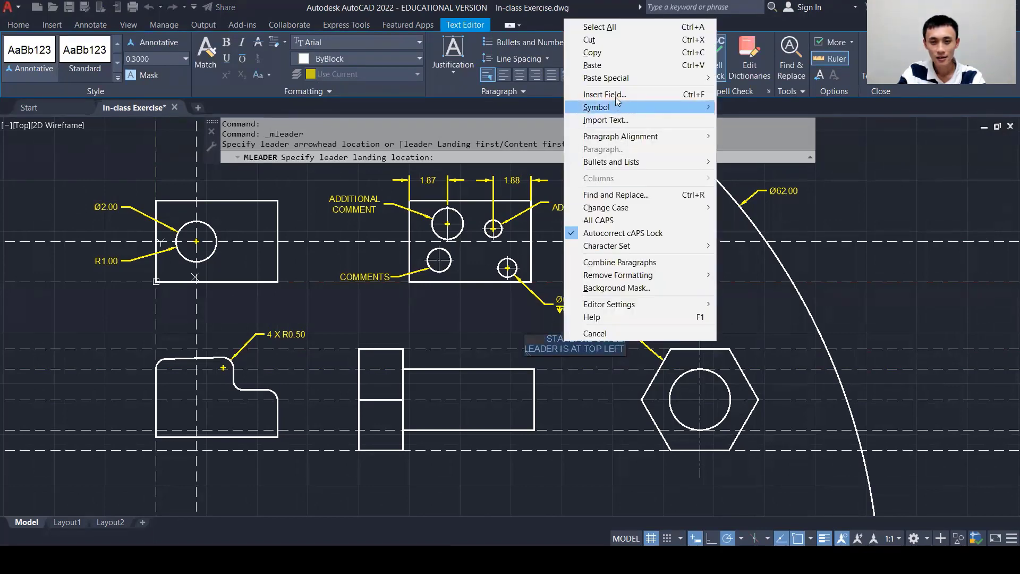
{"action": "left_click", "coordinate": [632, 51]}
{"action": "left_click", "coordinate": [597, 300]}
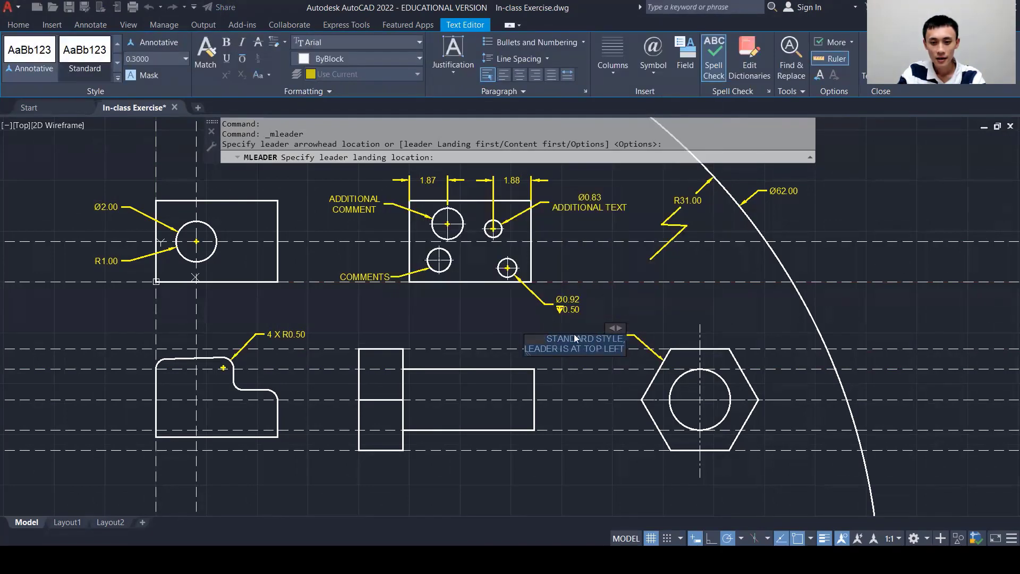
{"action": "left_click", "coordinate": [582, 375]}
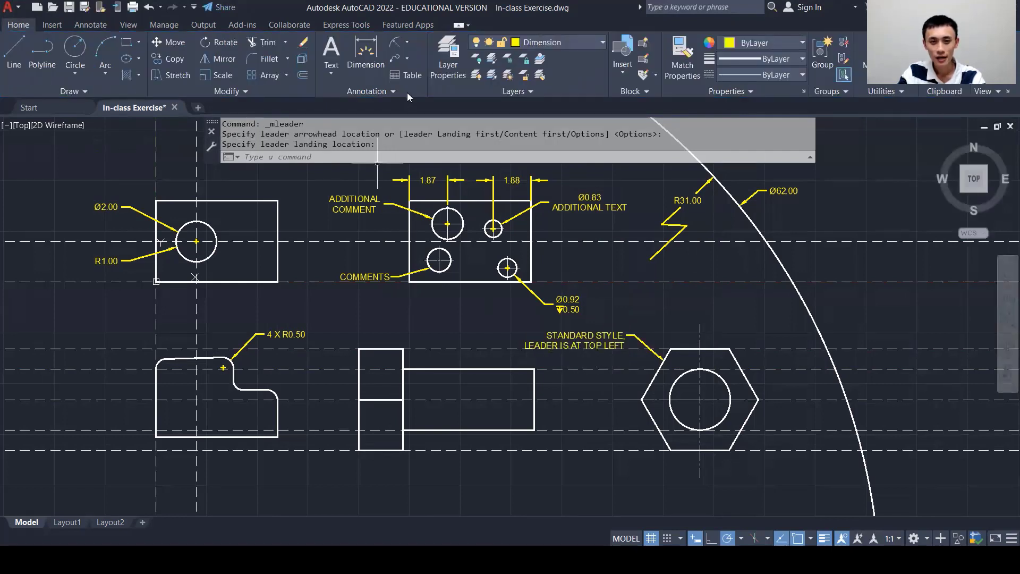
Step: Add a multileader to the hexagon's lower-left edge, paste the copied text and change it to "LEADER IS AT BOTTOM LEFT"
{"action": "left_click", "coordinate": [395, 59]}
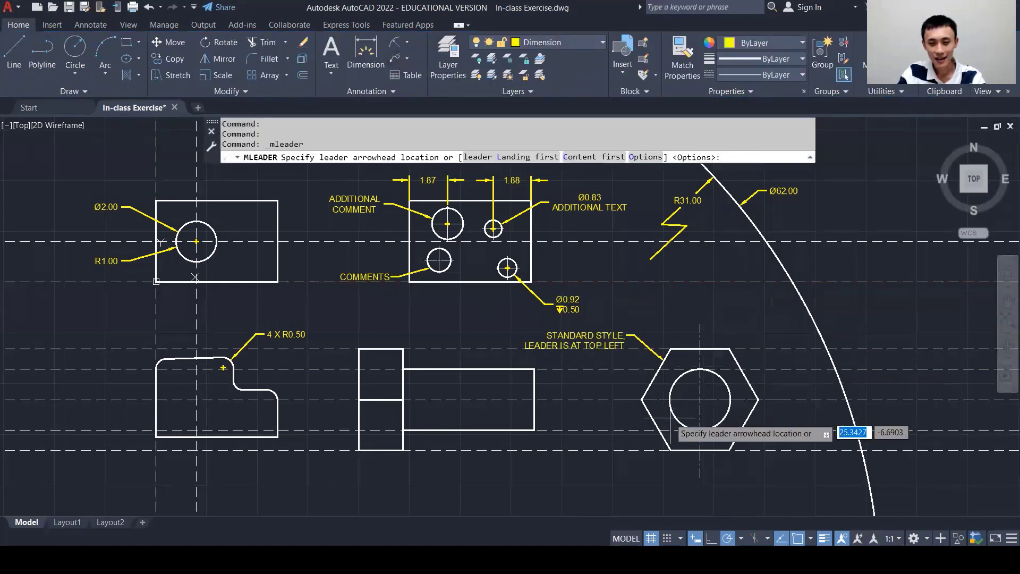
{"action": "left_click", "coordinate": [655, 425]}
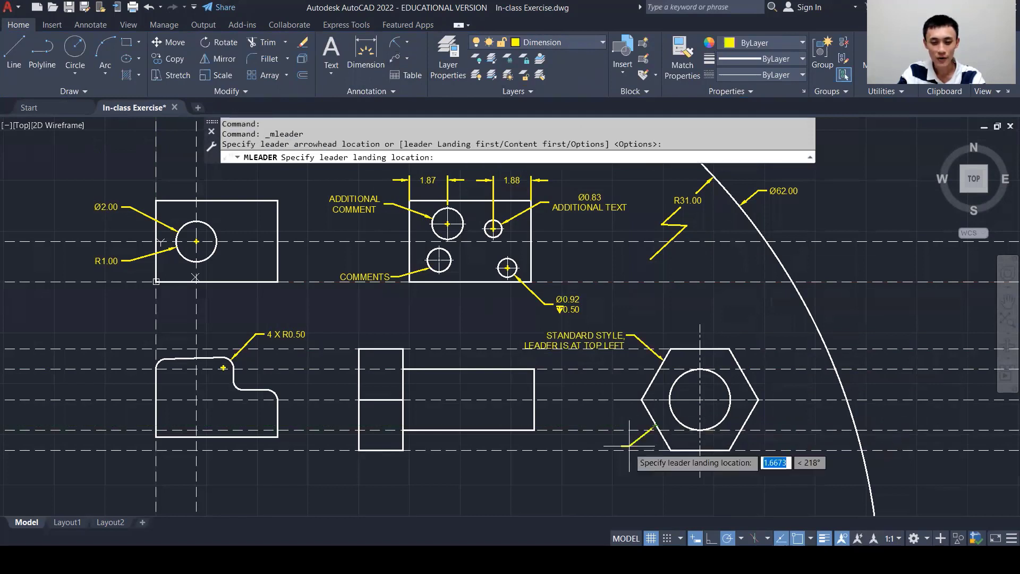
{"action": "left_click", "coordinate": [628, 473]}
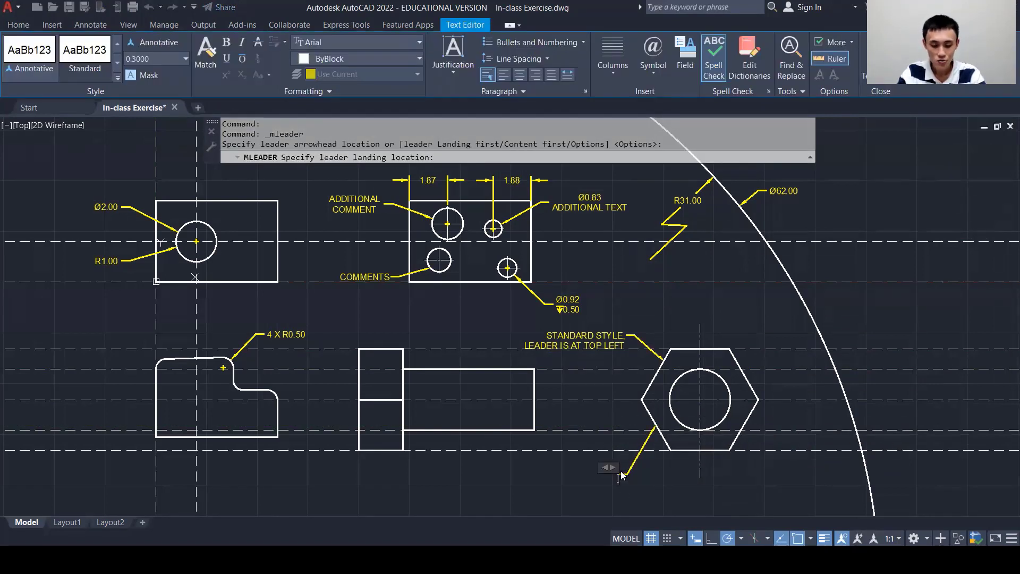
{"action": "key", "text": "ctrl+v"}
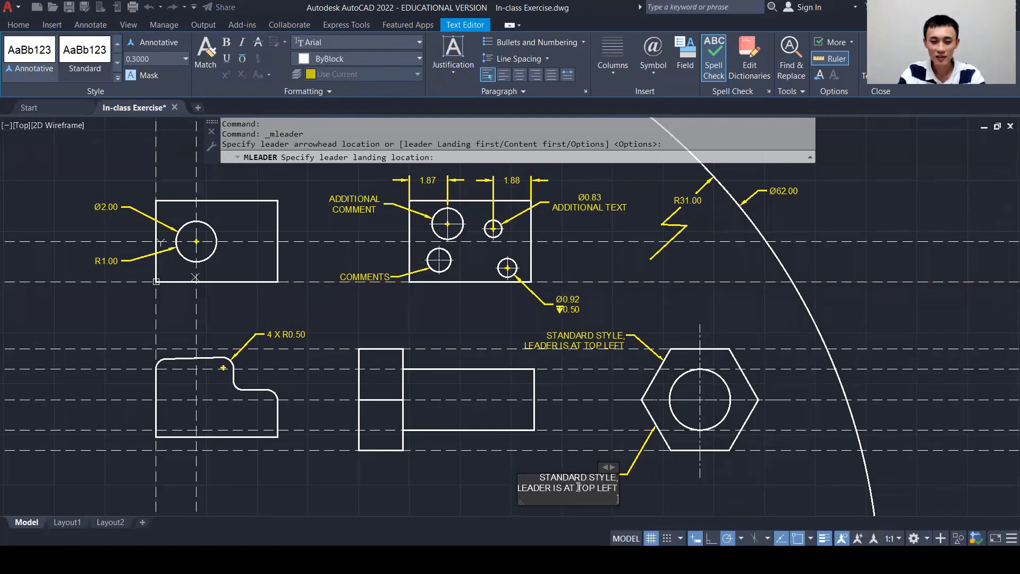
{"action": "left_click_drag", "start_coordinate": [578, 487], "coordinate": [588, 488]}
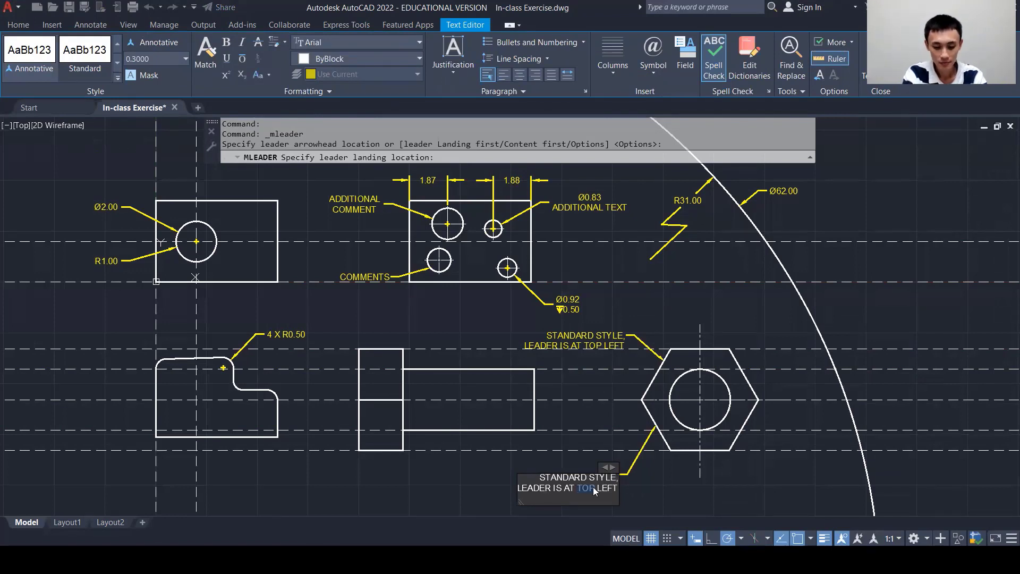
{"action": "type", "text": "BOTTOM"}
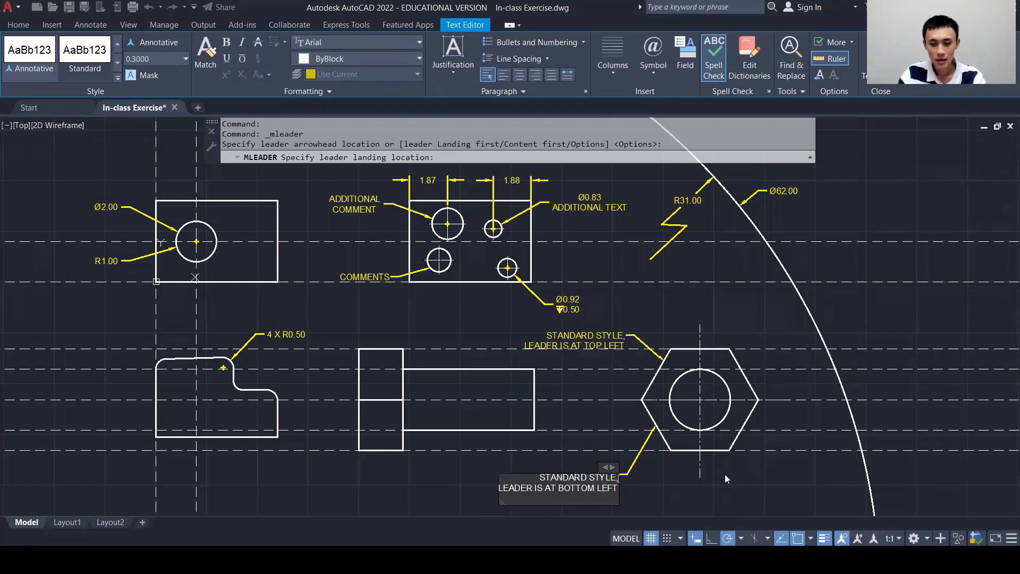
{"action": "left_click", "coordinate": [767, 458]}
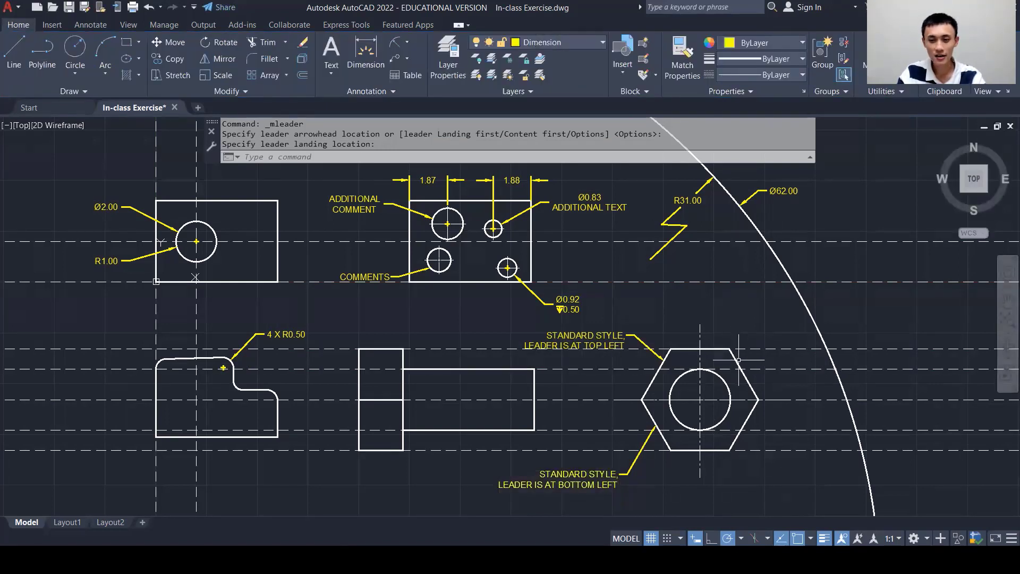
Step: Add a multileader to the hexagon's upper-right edge, paste the copied text and change its second line to "LEADER IS AT TOP RIGHT"
{"action": "left_click", "coordinate": [393, 59]}
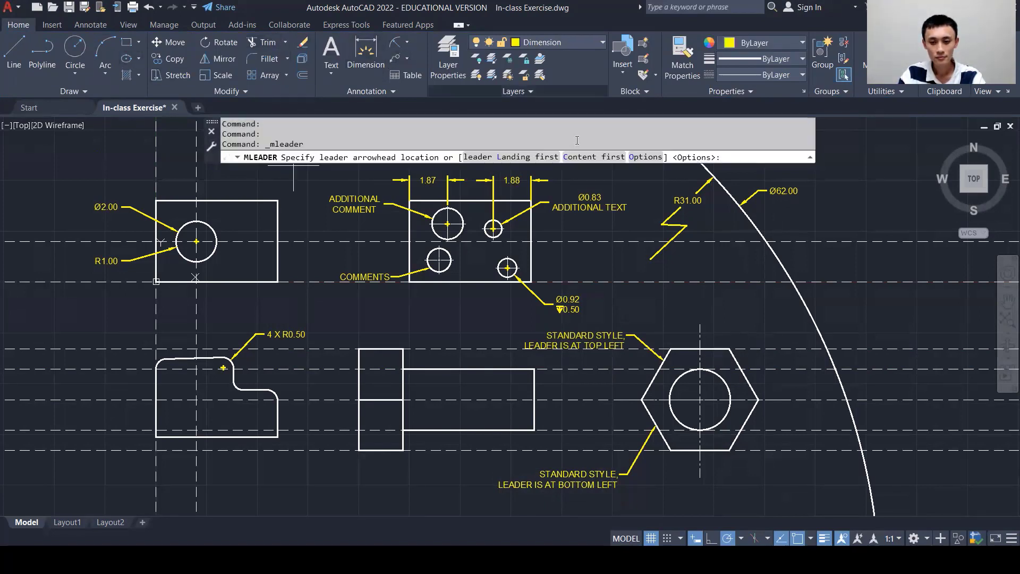
{"action": "left_click", "coordinate": [736, 359]}
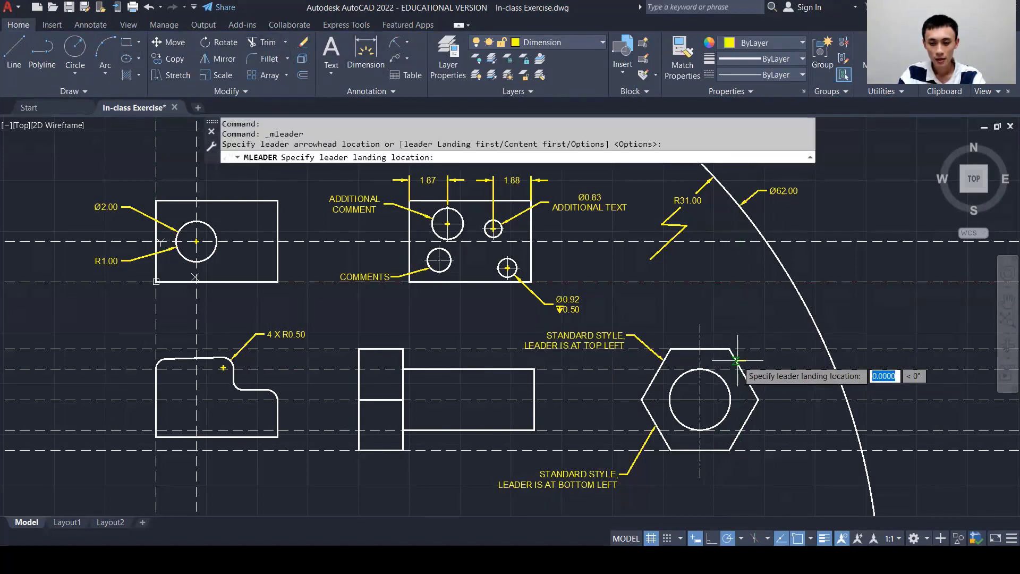
{"action": "left_click", "coordinate": [750, 328]}
{"action": "key", "text": "ctrl+v"}
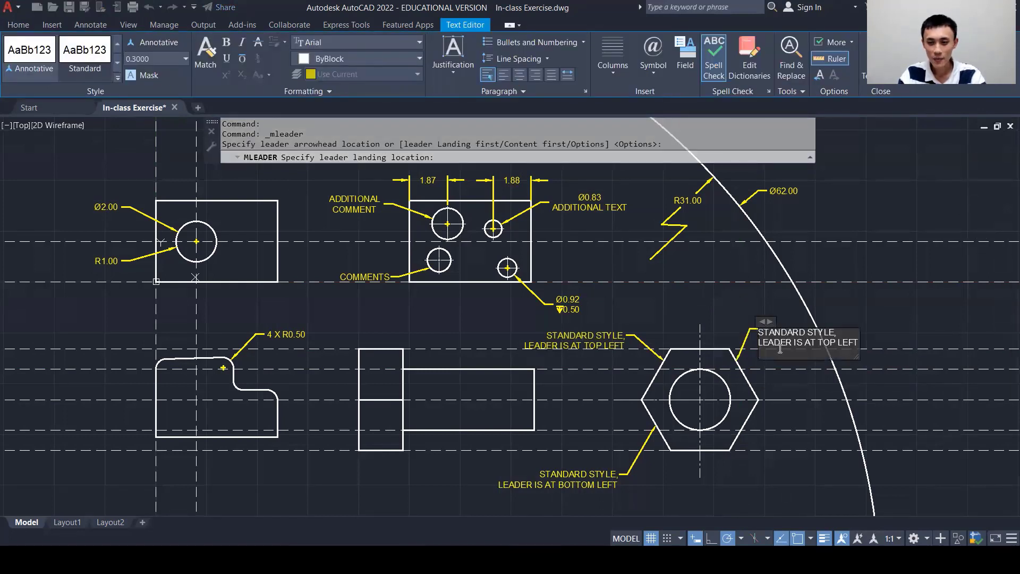
{"action": "double_click", "coordinate": [846, 342]}
{"action": "type", "text": "RIGHT"}
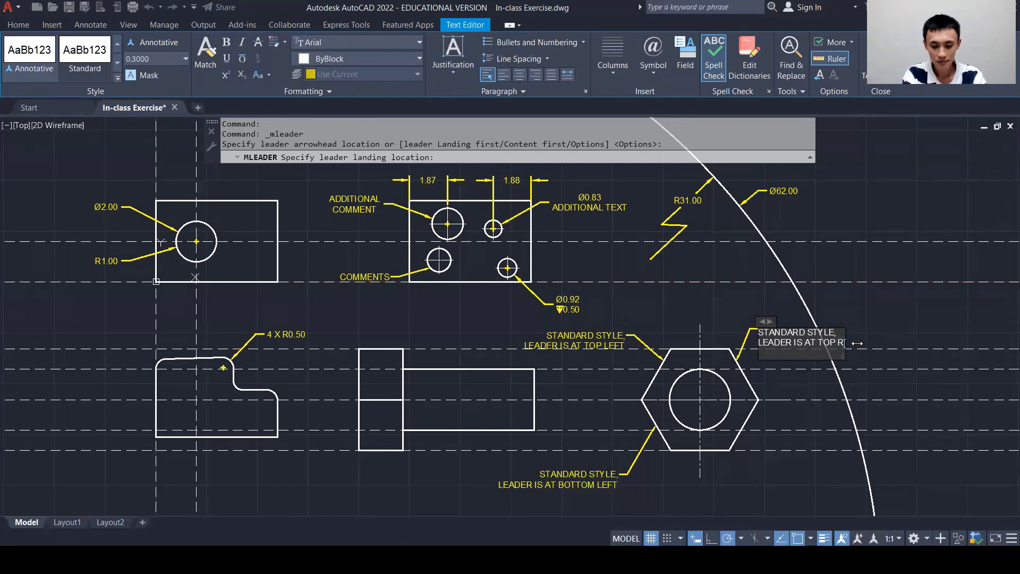
{"action": "left_click", "coordinate": [871, 303]}
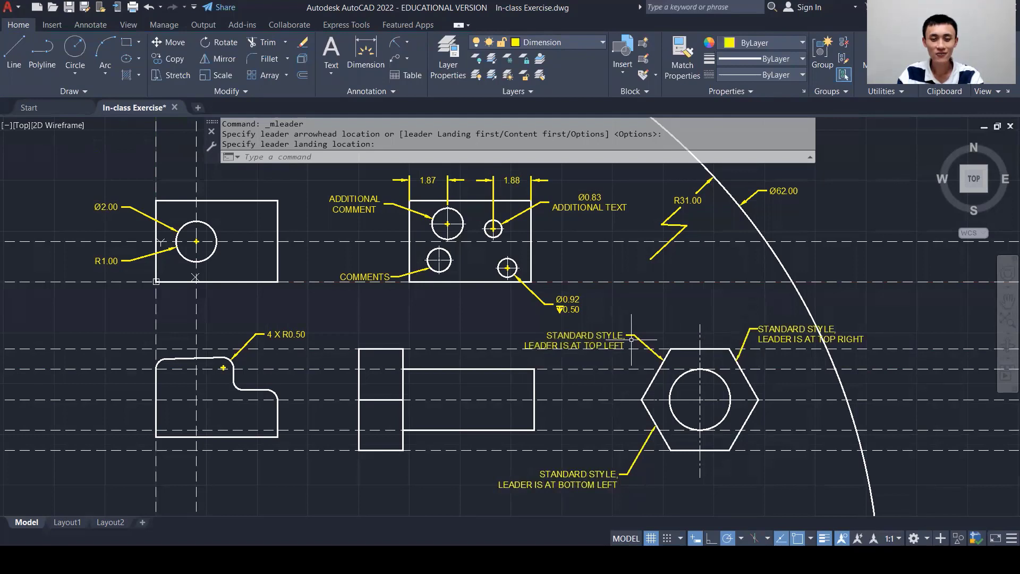
Step: Modify the Mechanical multileader style so that its text is always left justified
{"action": "left_click", "coordinate": [388, 93]}
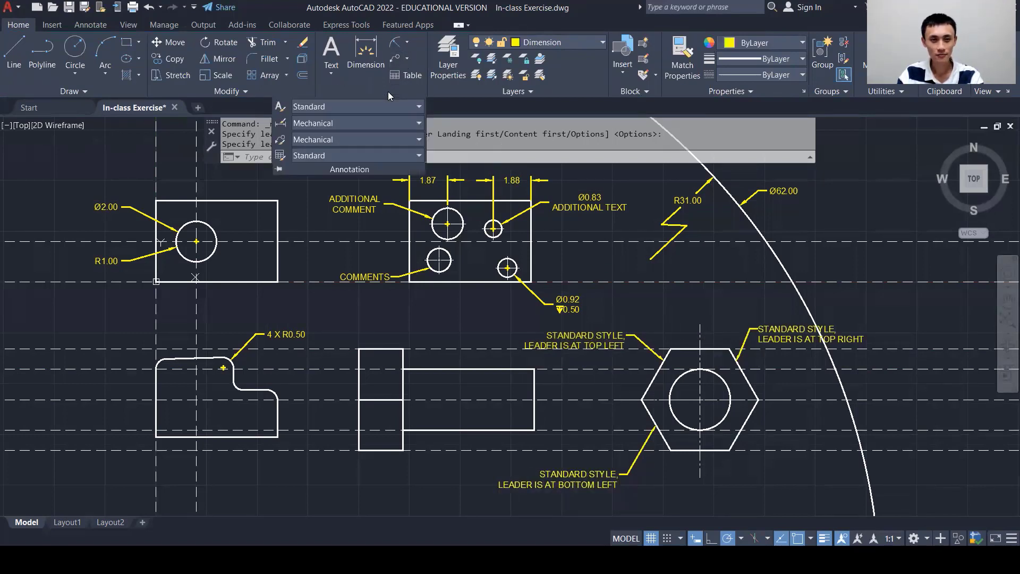
{"action": "left_click", "coordinate": [280, 139]}
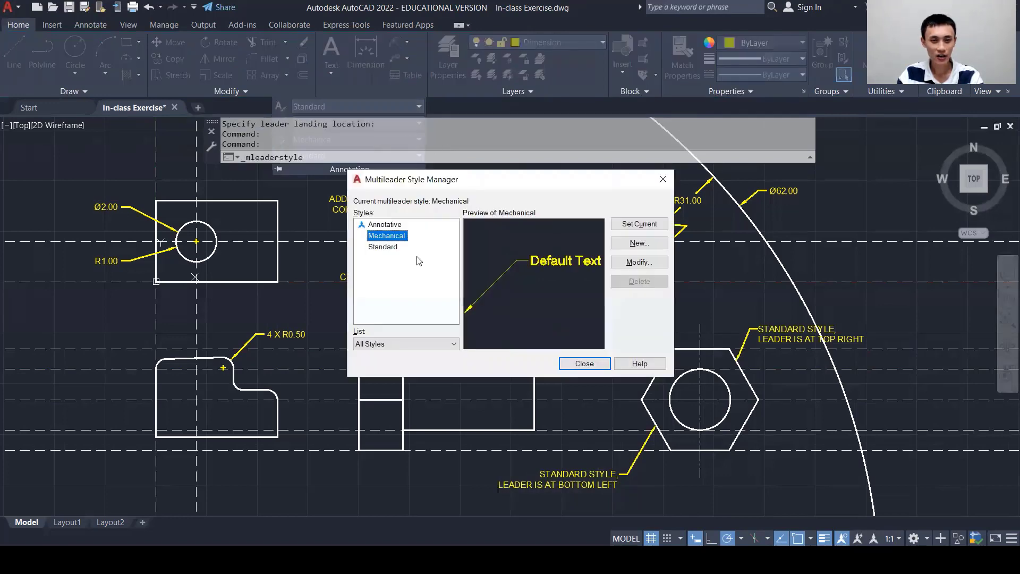
{"action": "left_click", "coordinate": [639, 262]}
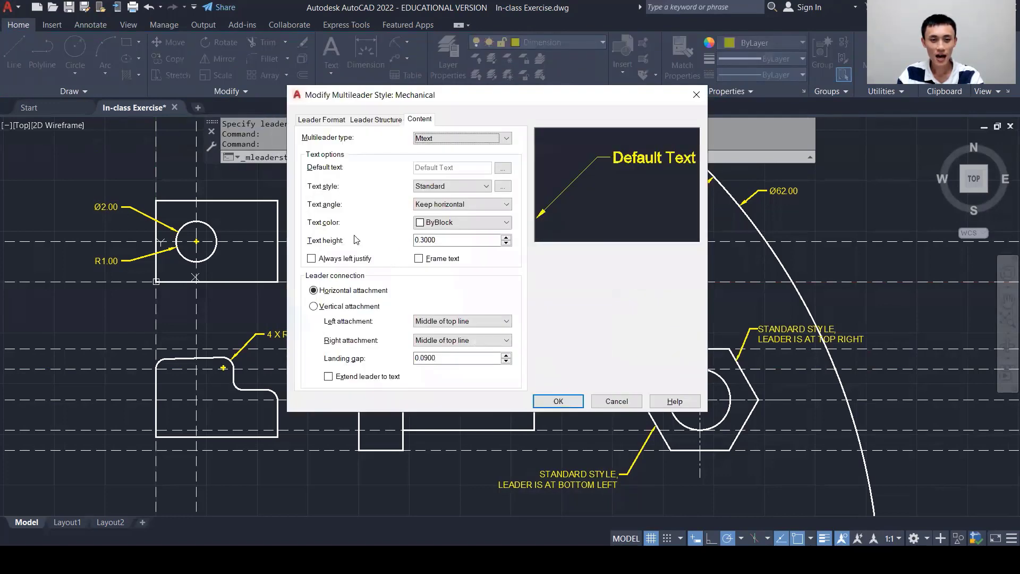
{"action": "left_click", "coordinate": [311, 259]}
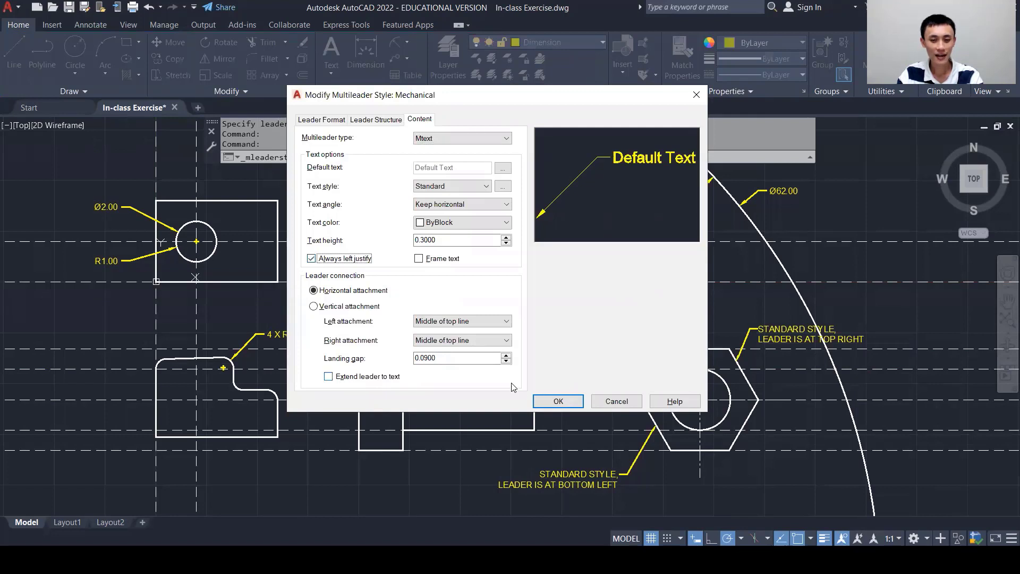
{"action": "left_click", "coordinate": [548, 401]}
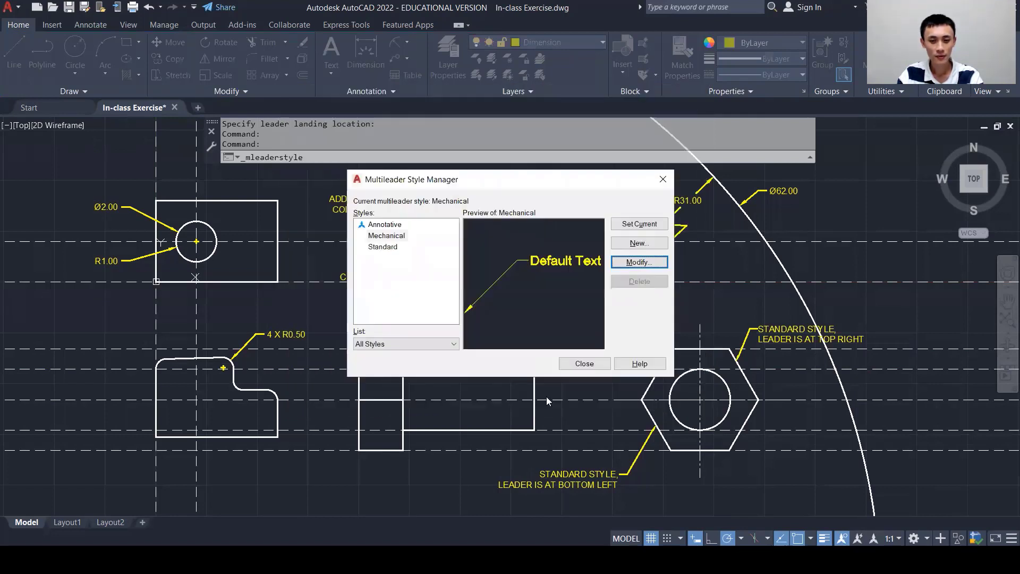
{"action": "left_click", "coordinate": [583, 364]}
Step: Add a second multileader to the hexagon's lower-left edge, above the existing one, with the pasted text changed to "LEADER IS AT BOTTOM LEFT"
{"action": "left_click", "coordinate": [397, 59]}
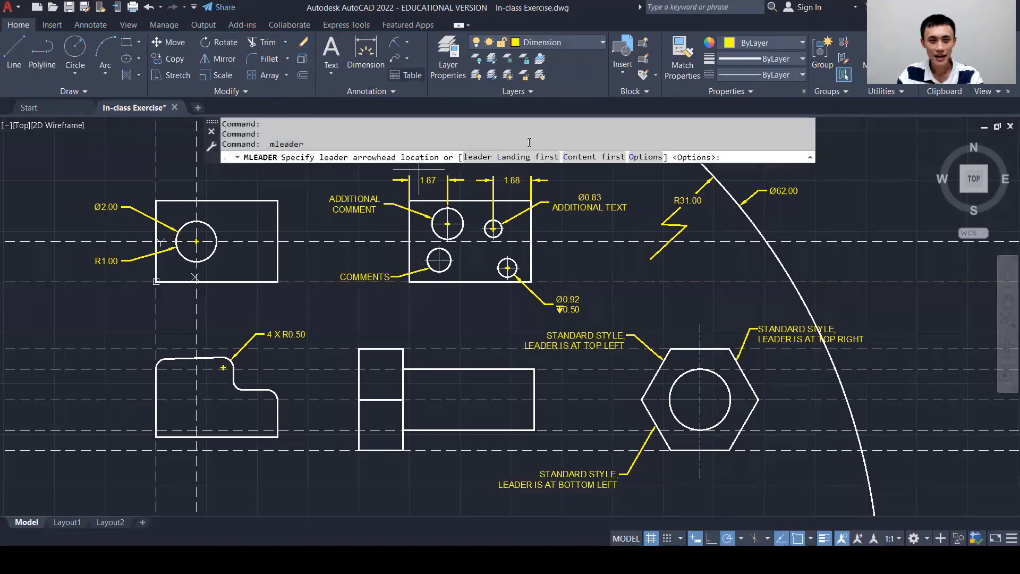
{"action": "left_click", "coordinate": [646, 414]}
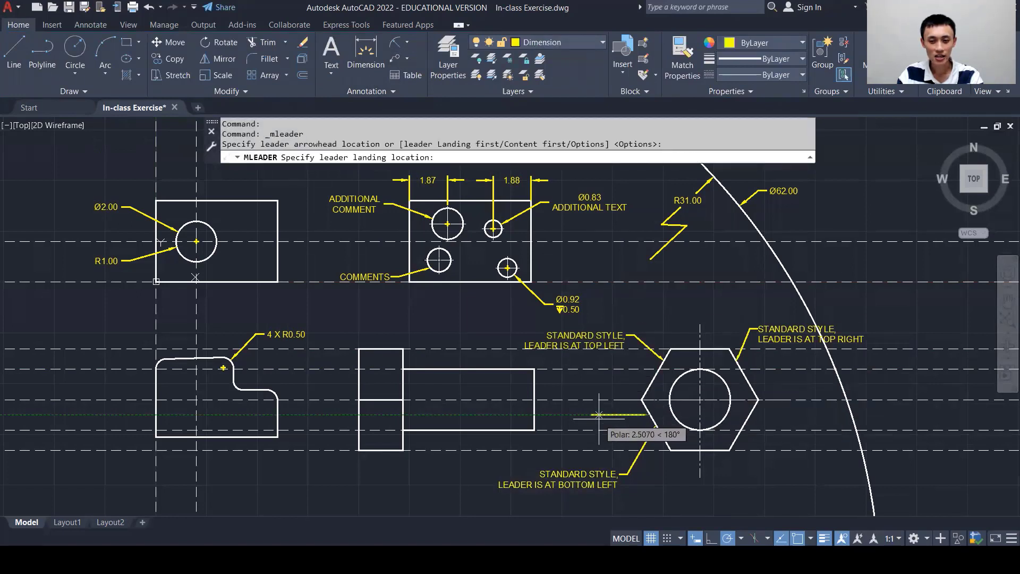
{"action": "left_click", "coordinate": [621, 433]}
{"action": "key", "text": "ctrl+v"}
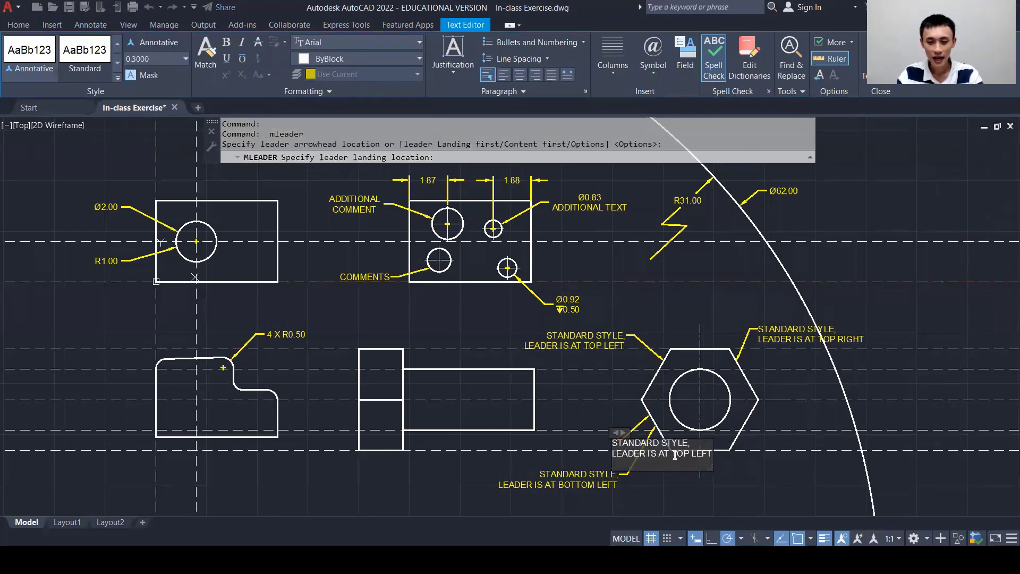
{"action": "left_click_drag", "start_coordinate": [672, 453], "coordinate": [690, 453]}
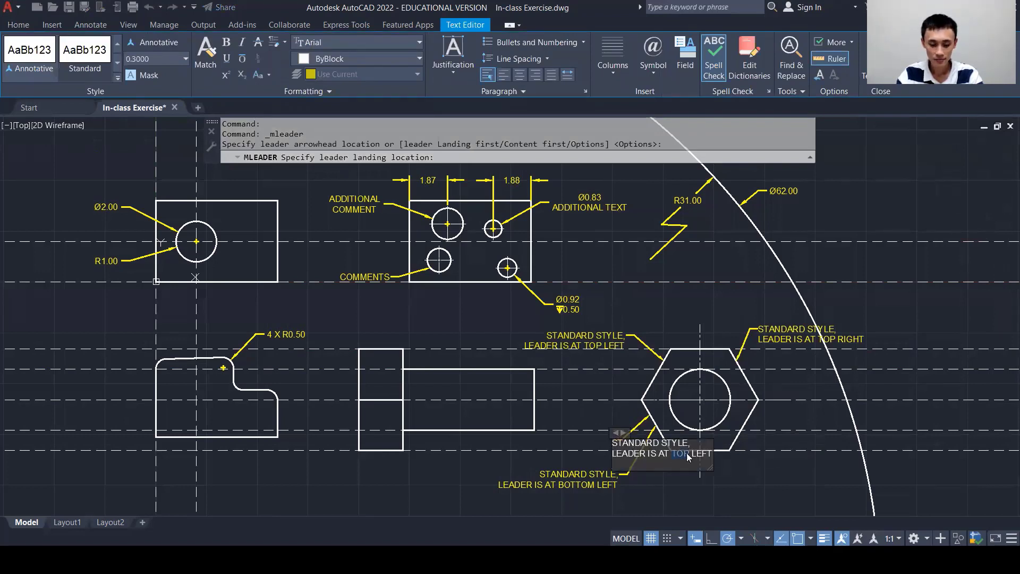
{"action": "type", "text": "BOTTOM"}
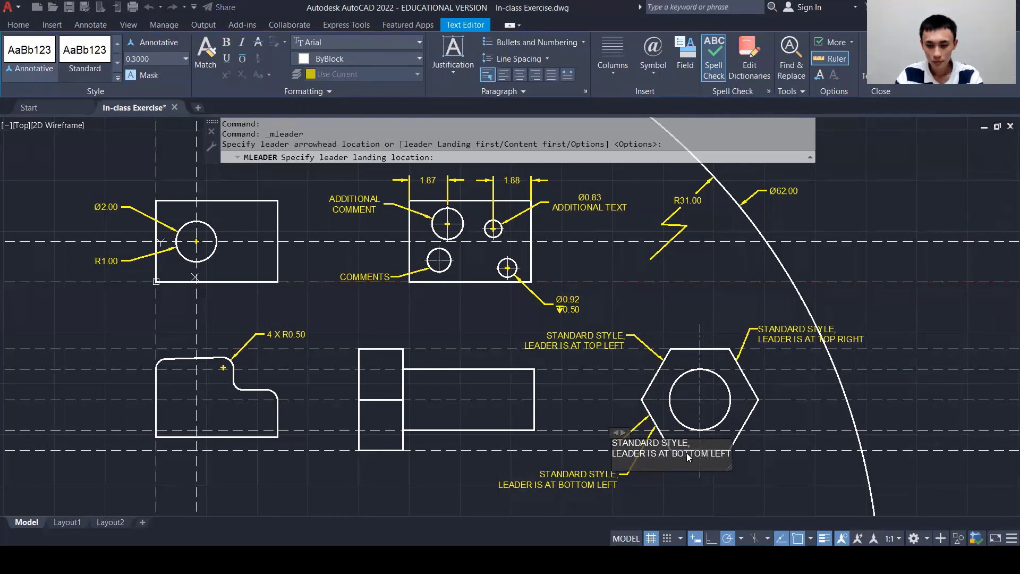
{"action": "left_click", "coordinate": [701, 486]}
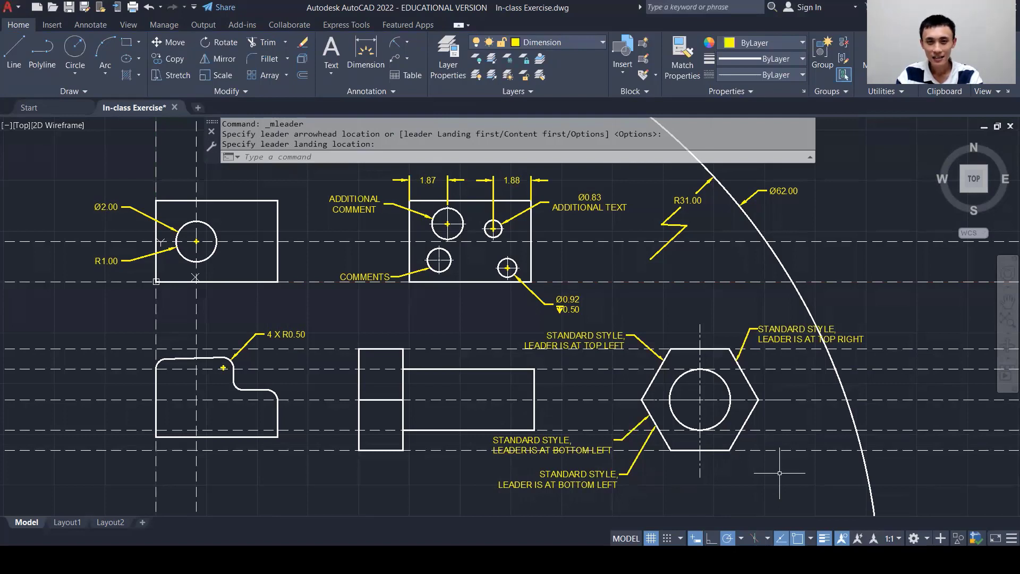
Step: Add a multileader from the hexagon's lower-right edge, landing down and to the right, with the text "MUTILEADER"
{"action": "left_click", "coordinate": [394, 60]}
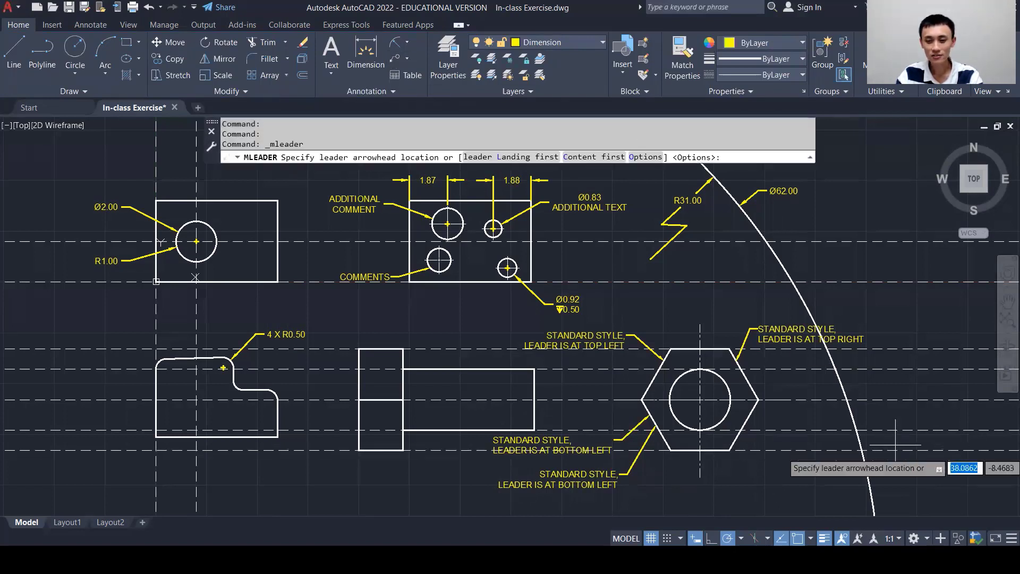
{"action": "left_click", "coordinate": [749, 417]}
{"action": "left_click", "coordinate": [786, 467]}
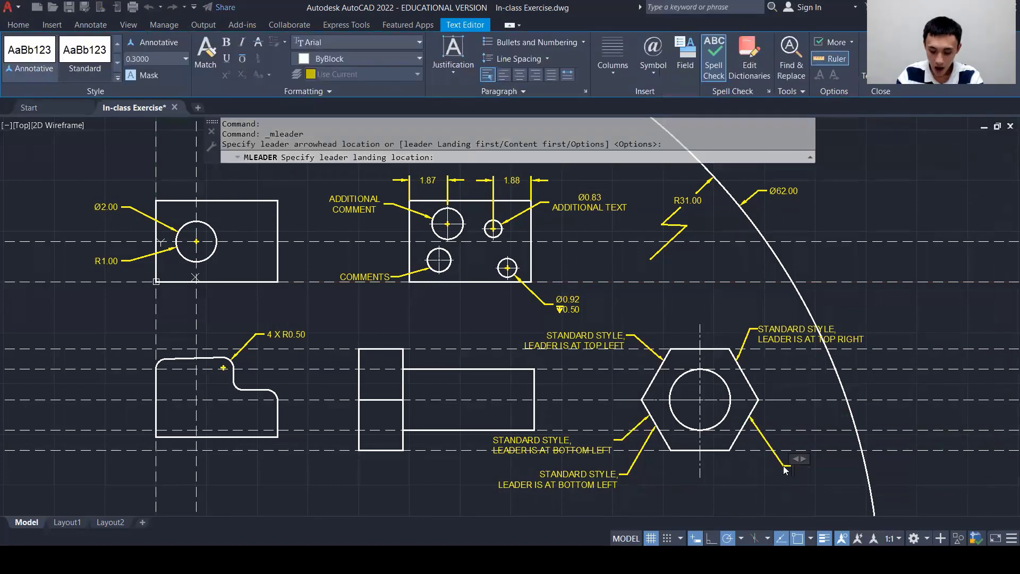
{"action": "type", "text": "MUTIL"}
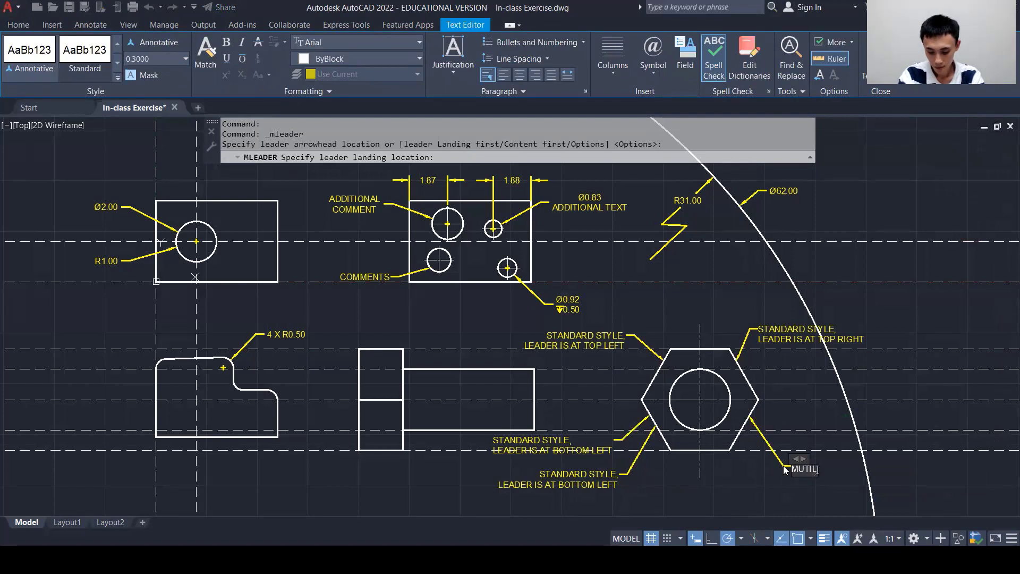
{"action": "type", "text": "EADER"}
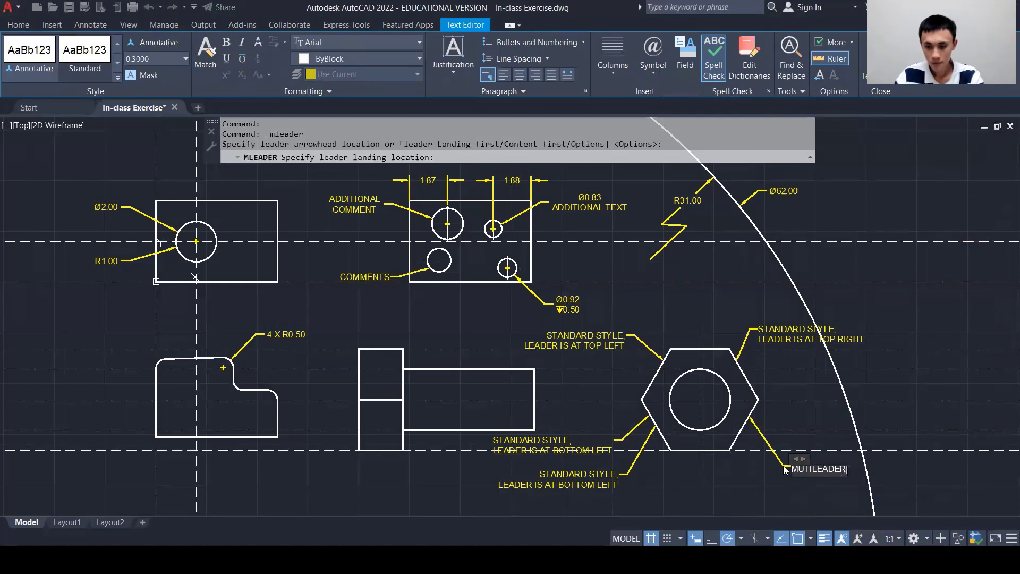
{"action": "left_click", "coordinate": [787, 492]}
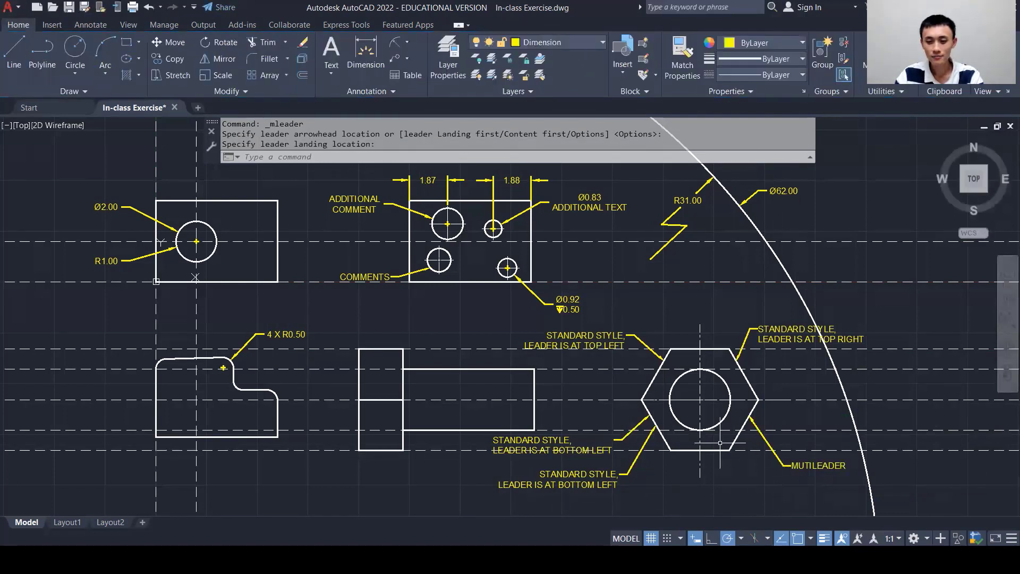
Step: Add leaders from the "MUTILEADER" note to the hexagon's lower-right edge, its bottom-right corner and the inner circle
{"action": "left_click", "coordinate": [407, 60]}
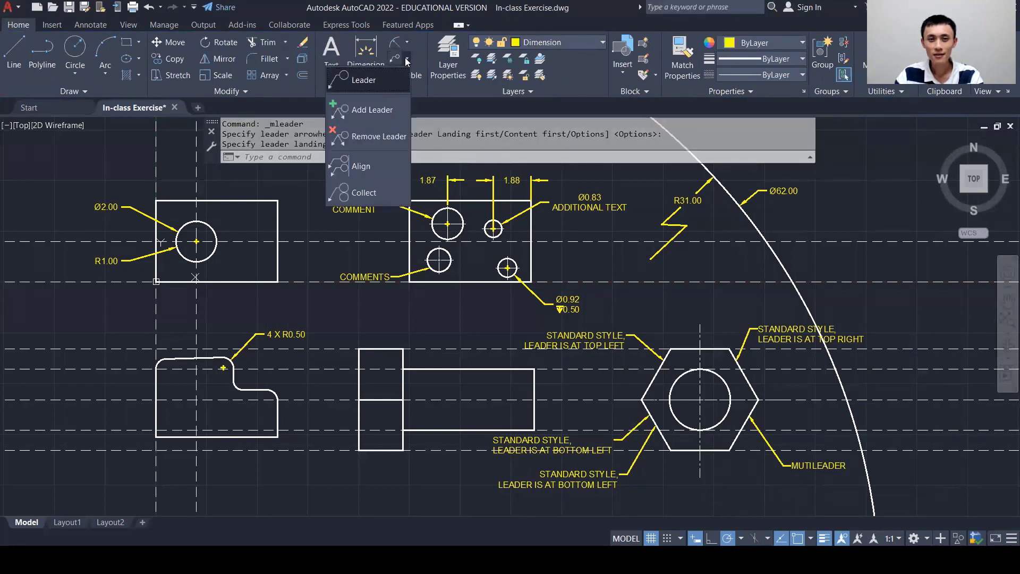
{"action": "left_click", "coordinate": [386, 111]}
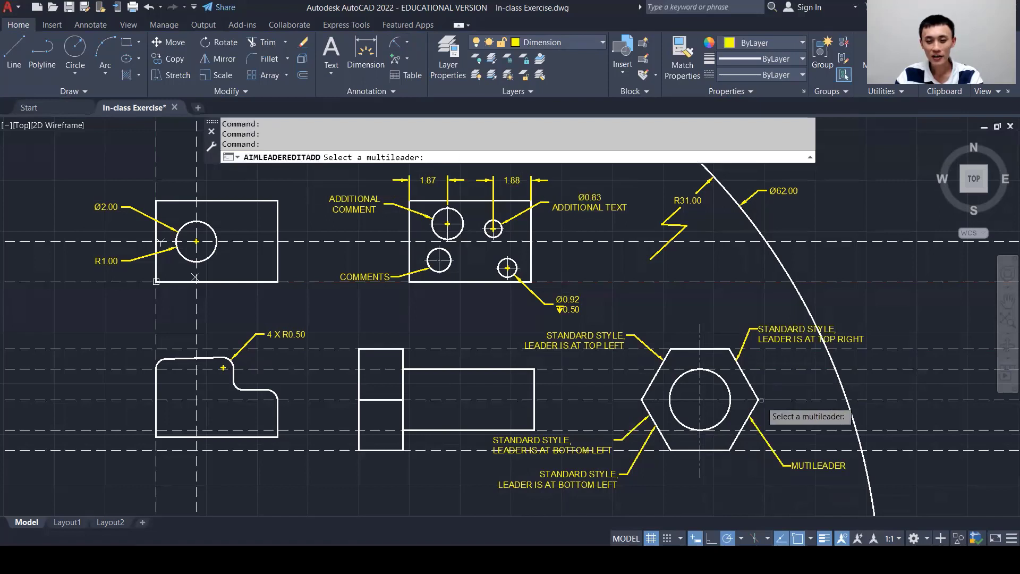
{"action": "left_click", "coordinate": [762, 439]}
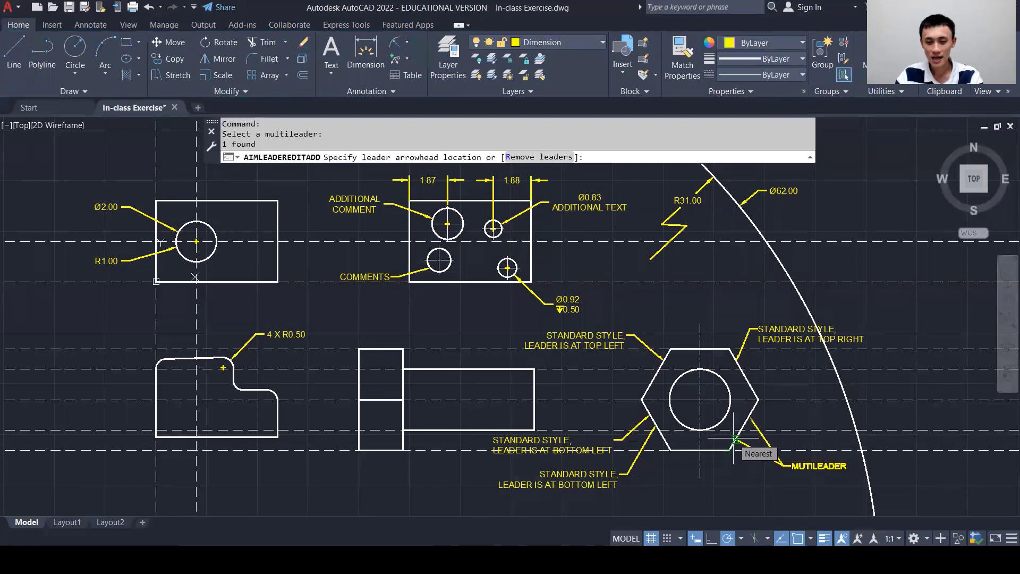
{"action": "left_click", "coordinate": [738, 440]}
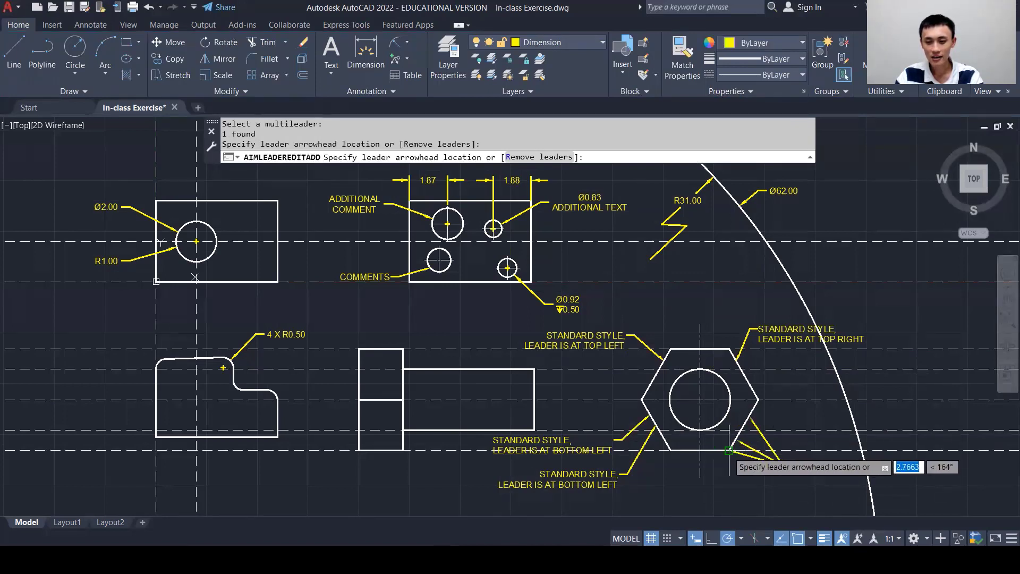
{"action": "left_click", "coordinate": [718, 450]}
{"action": "left_click", "coordinate": [729, 411]}
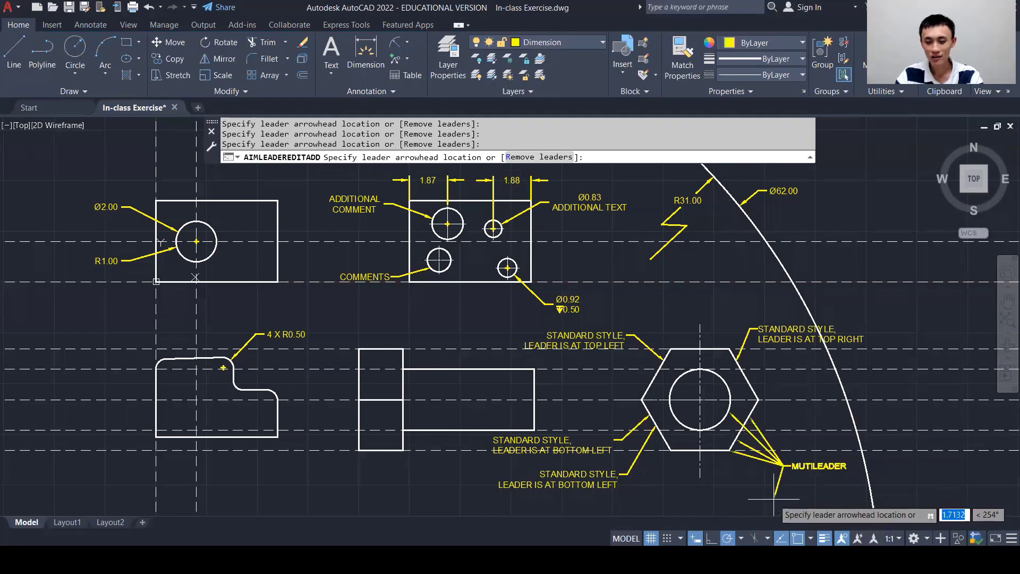
Step: Add further leaders to the same note, one pointing below it and two pointing out to its right, and end the command
{"action": "left_click", "coordinate": [774, 498]}
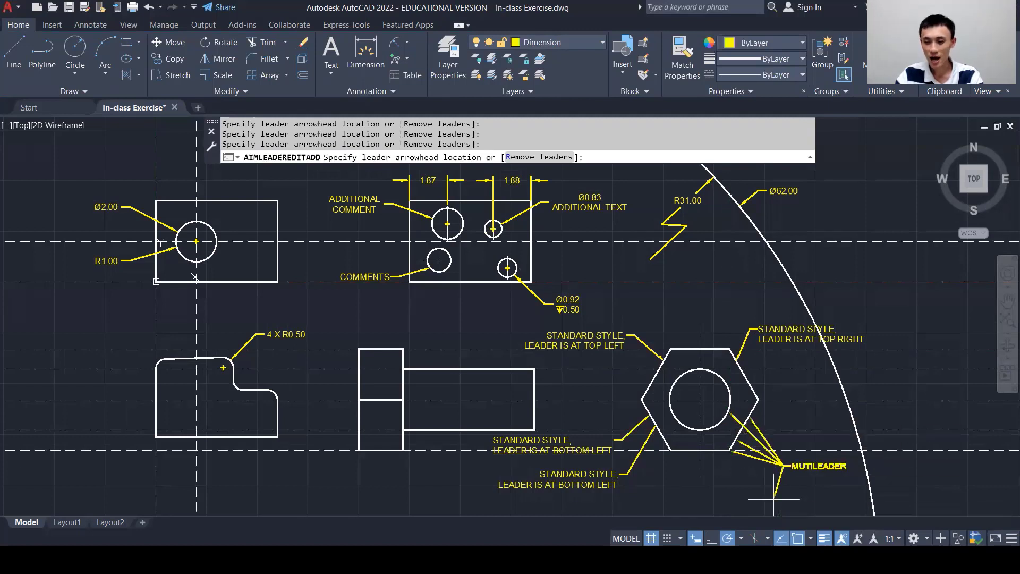
{"action": "left_click", "coordinate": [901, 446]}
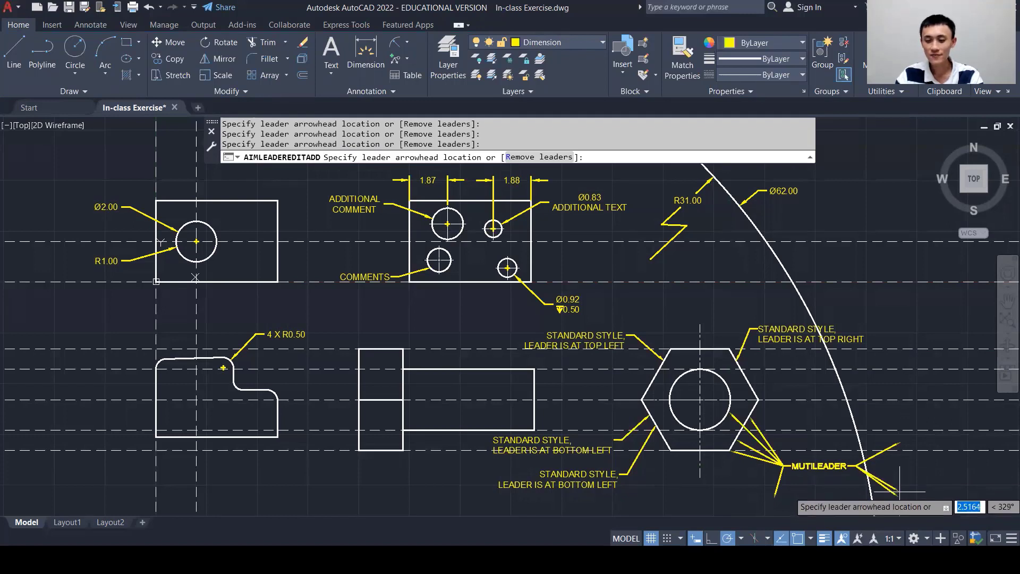
{"action": "key", "text": "Escape"}
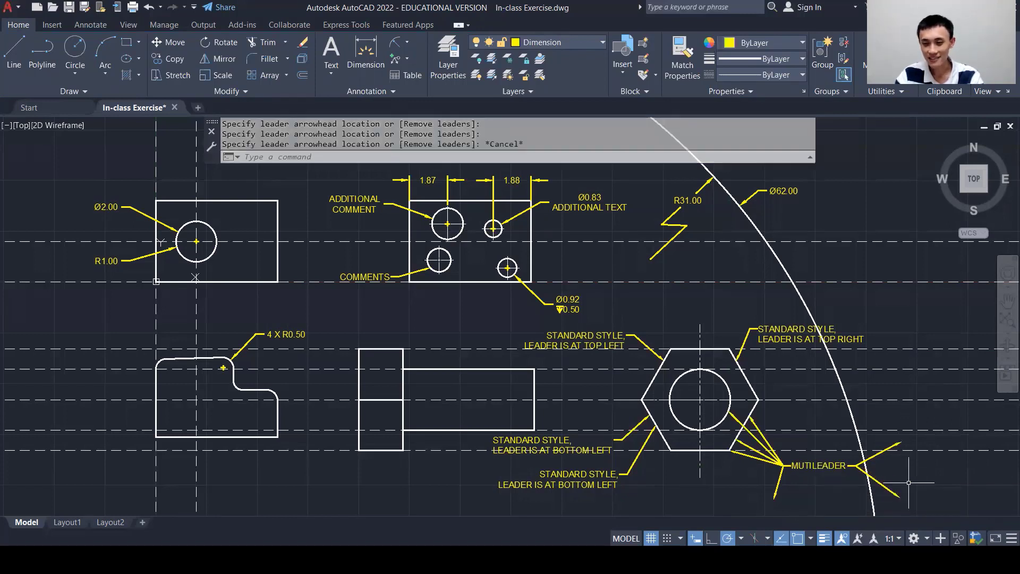